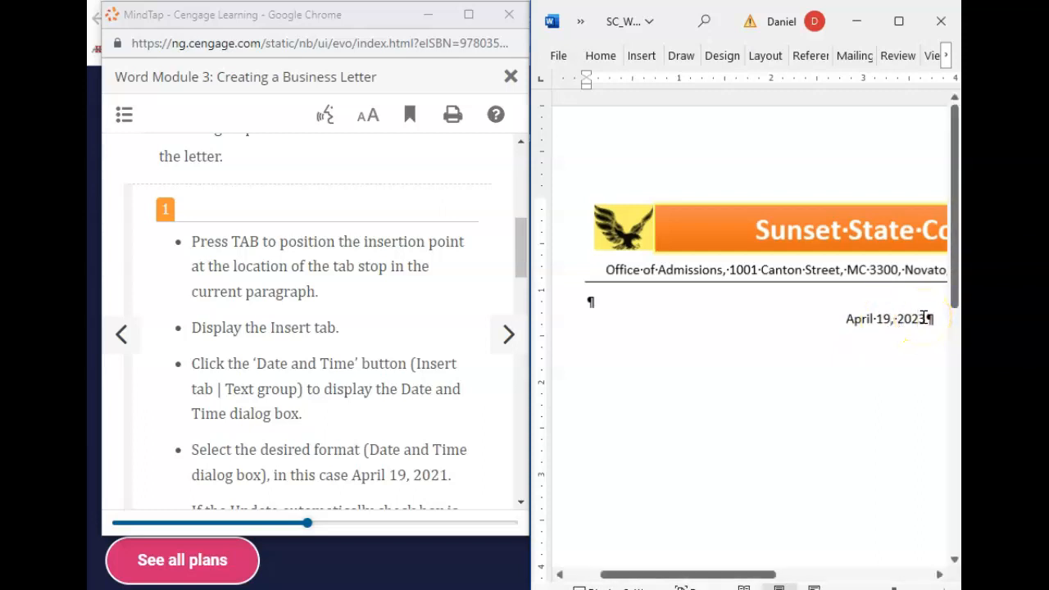
- Change the year in the letter's date line to 2021
key("BackSpace")
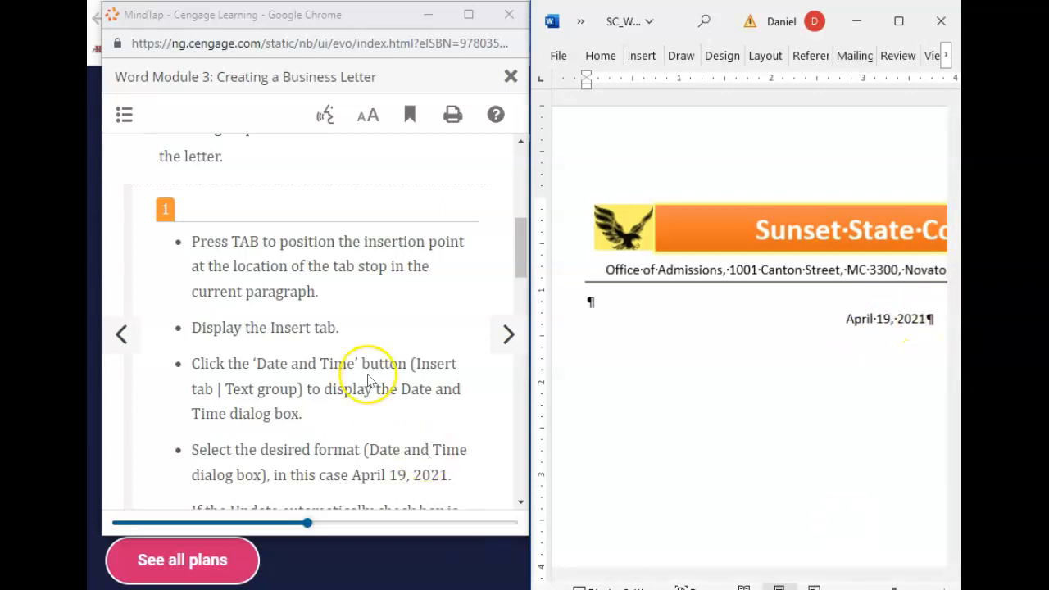
scroll(368, 375, "down", 3)
scroll(368, 380, "down", 1)
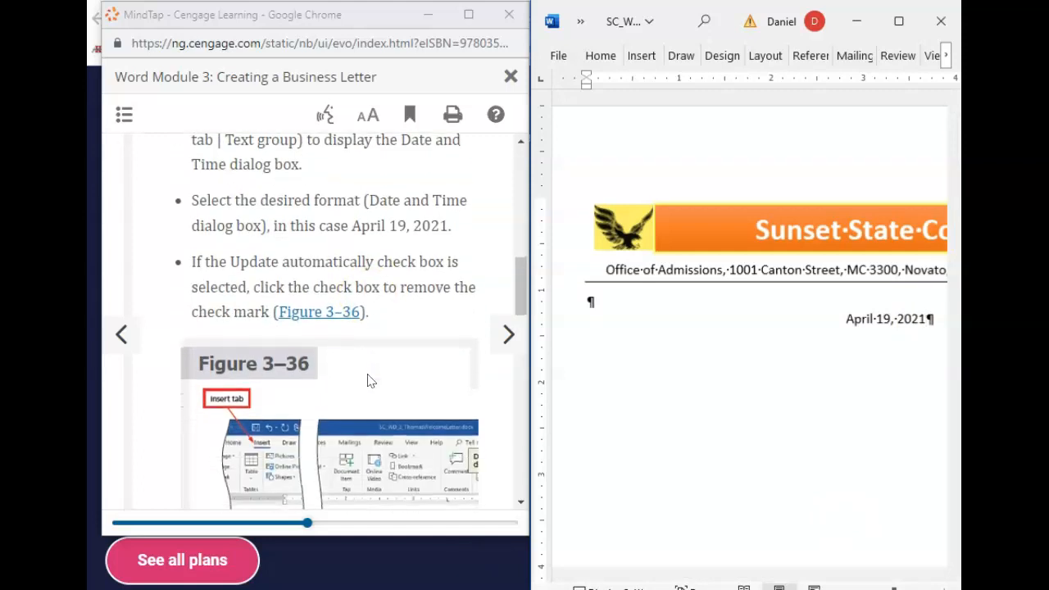
scroll(368, 380, "down", 2)
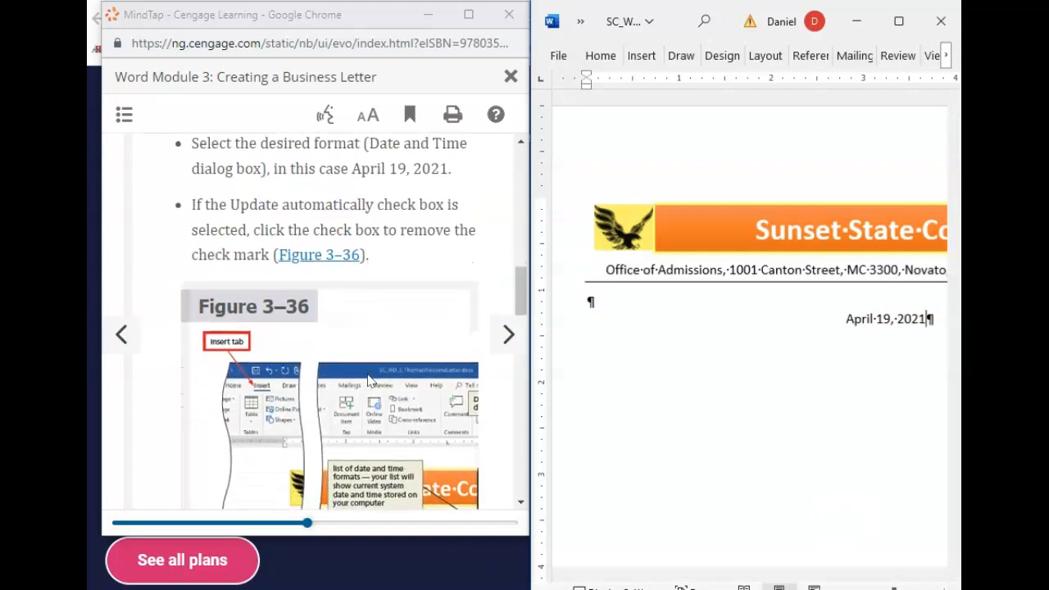
- Examine the available formats and the automatic update option in the Date and Time dialog, and cancel without inserting a date
left_click(945, 57)
left_click(947, 57)
left_click(947, 58)
left_click(947, 57)
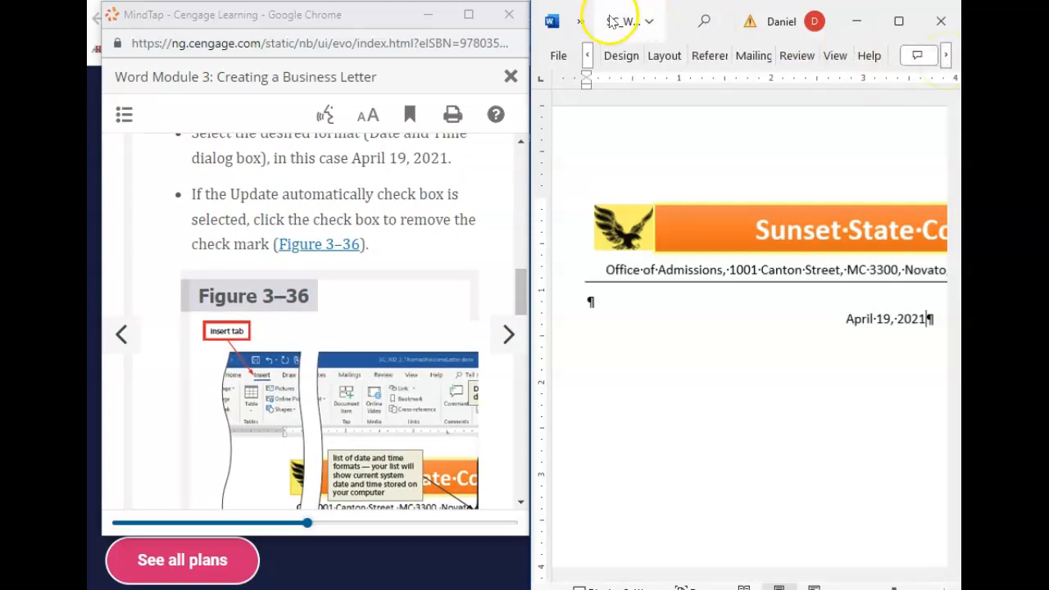
left_click(587, 56)
left_click(587, 56)
left_click(587, 56)
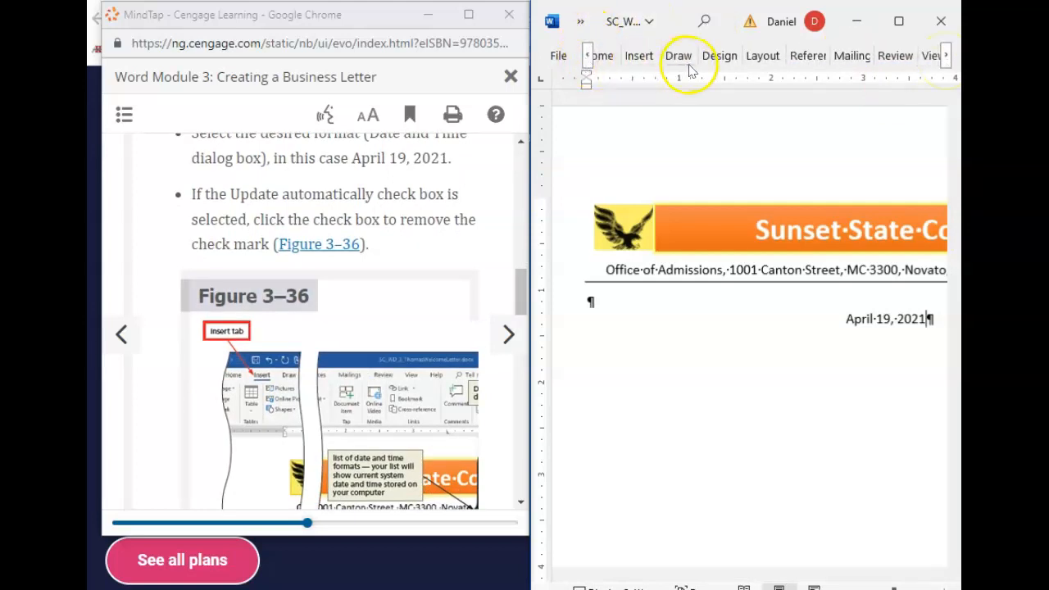
left_click(638, 55)
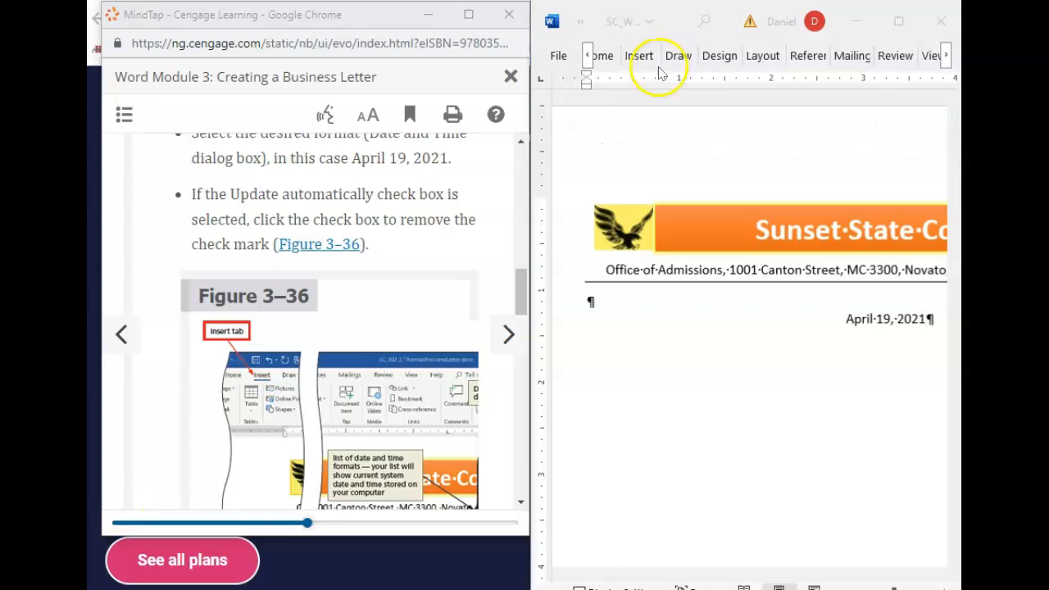
left_click(636, 63)
left_click(638, 58)
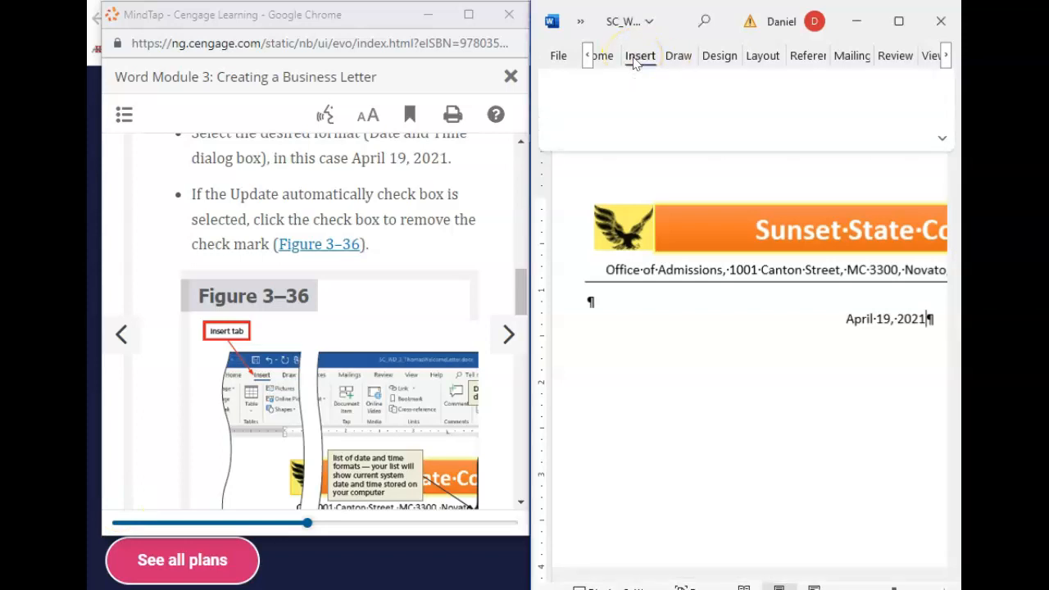
left_click(927, 135)
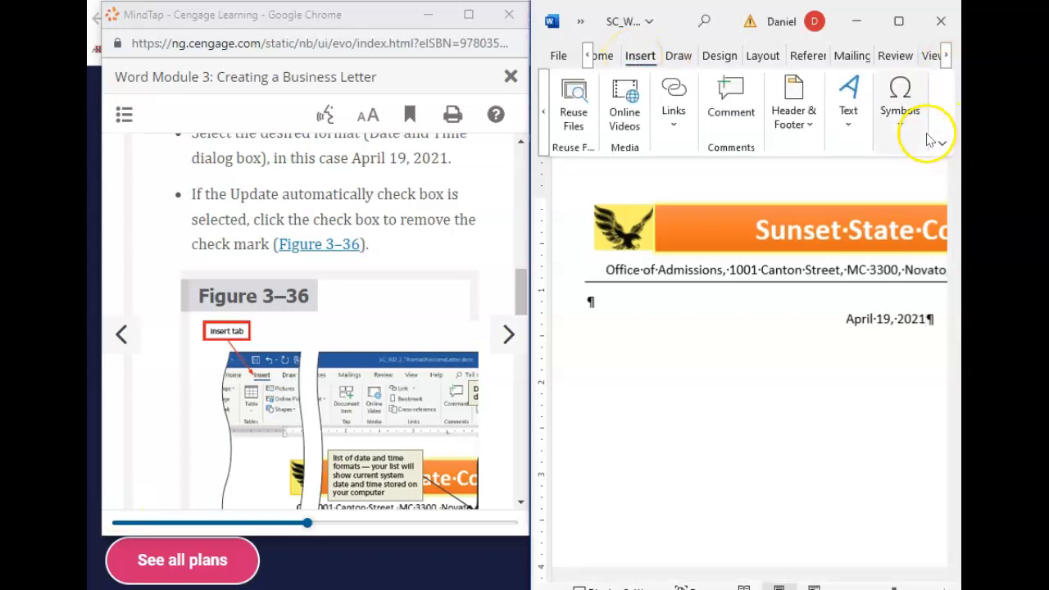
right_click(908, 133)
left_click(902, 123)
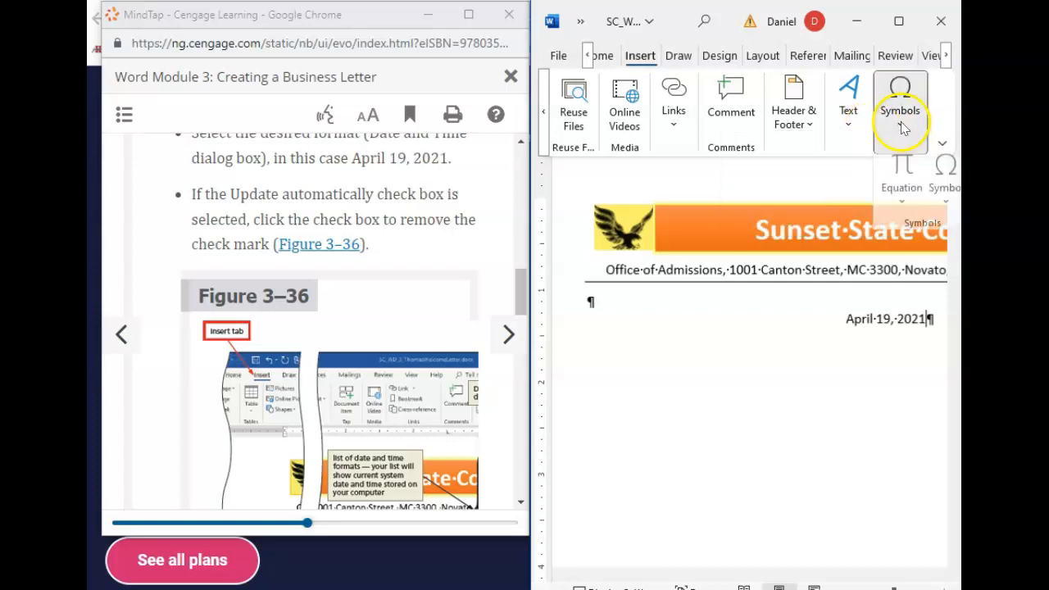
left_click(849, 102)
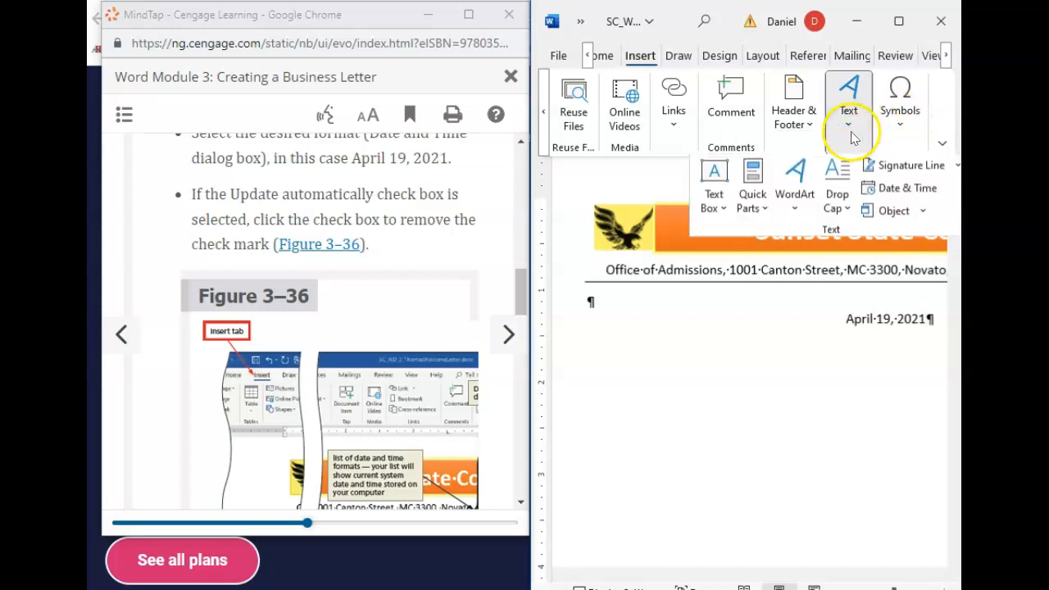
left_click(931, 189)
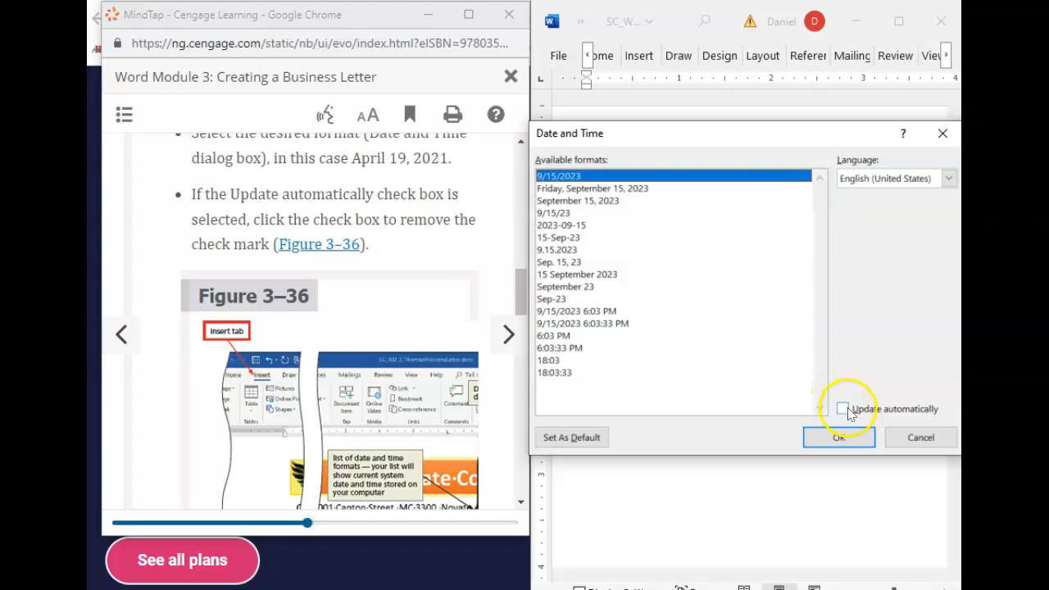
left_click(923, 437)
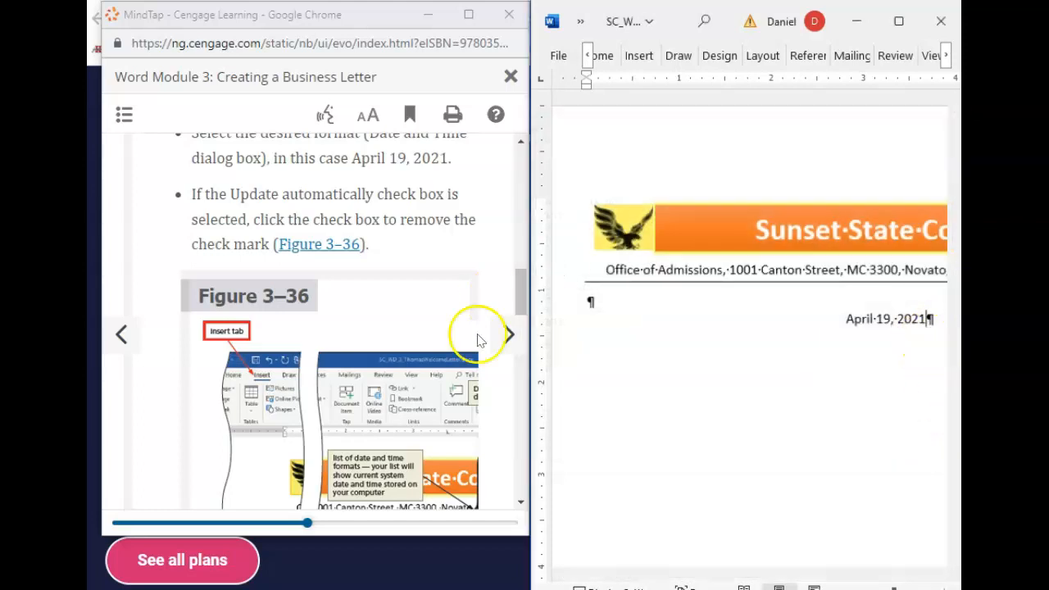
- Read on in the course instructions to the steps for entering the inside address and salutation
scroll(330, 324, "down", 3)
scroll(327, 323, "down", 11)
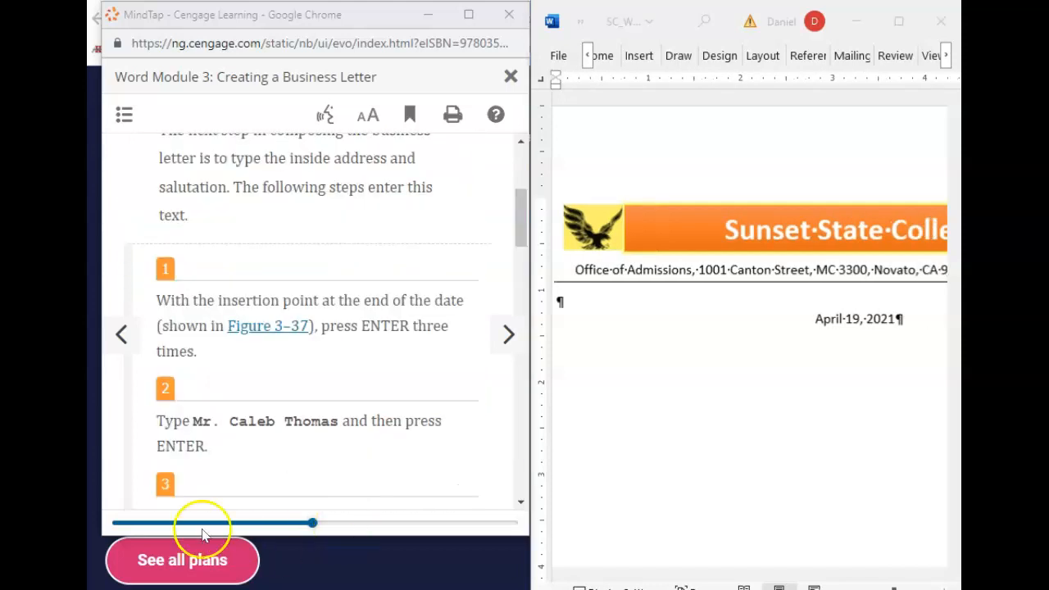
scroll(246, 459, "down", 1)
left_click(899, 319)
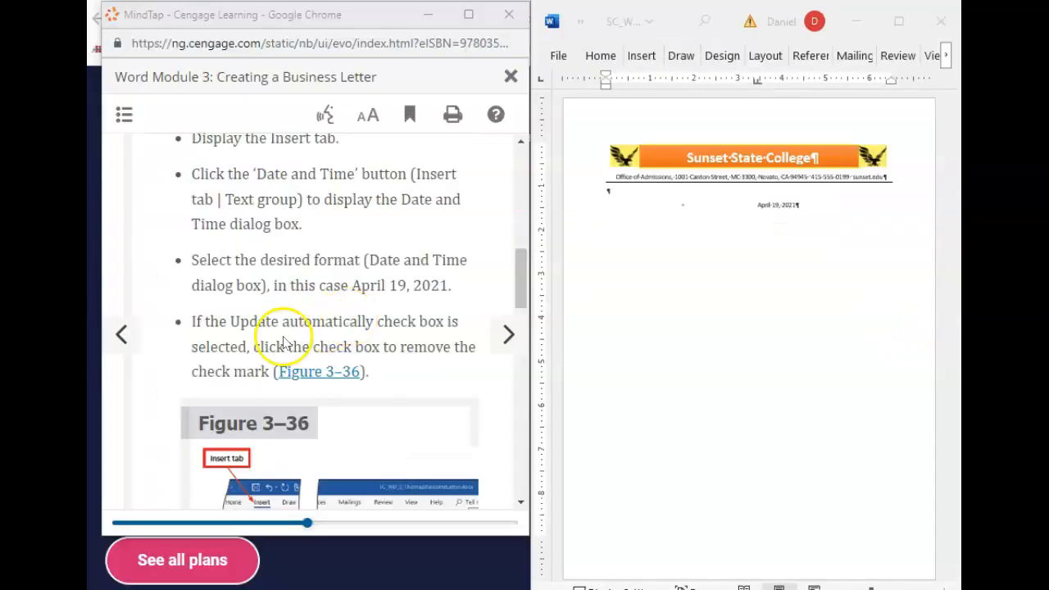
left_click(799, 206)
scroll(278, 393, "down", 5)
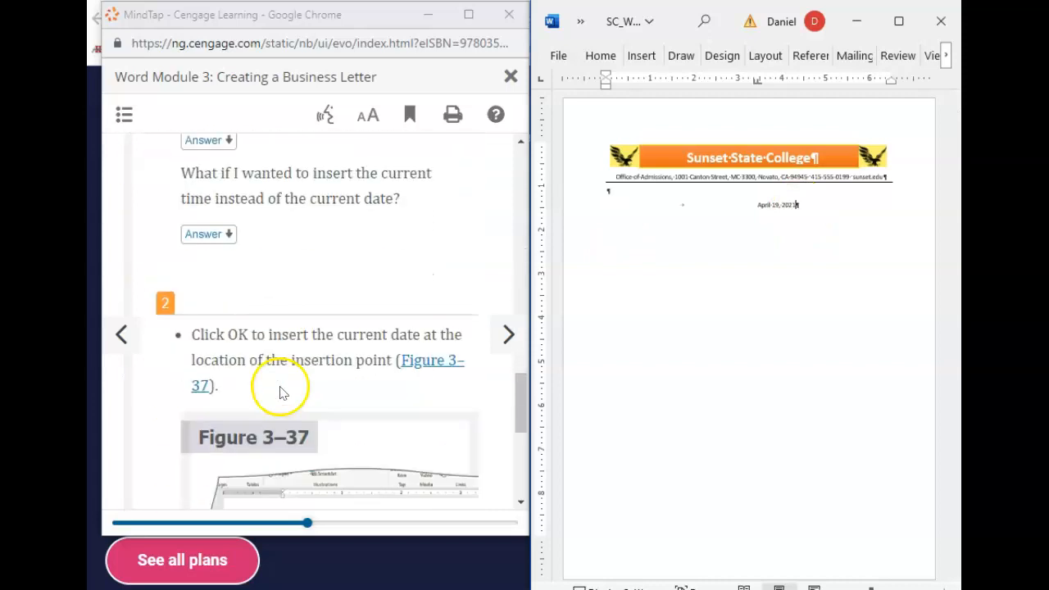
left_click(508, 335)
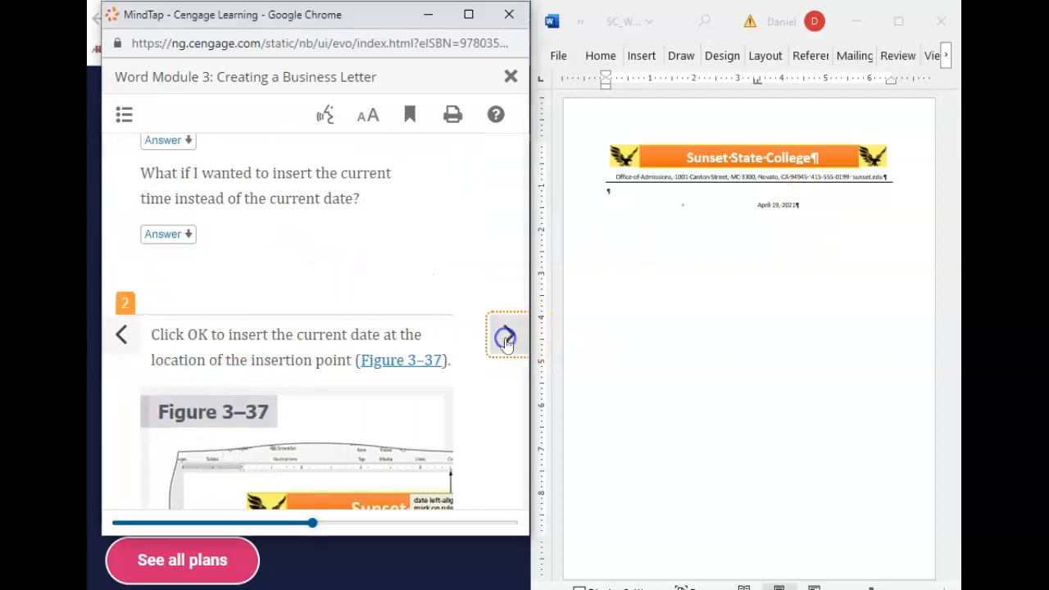
scroll(378, 369, "down", 4)
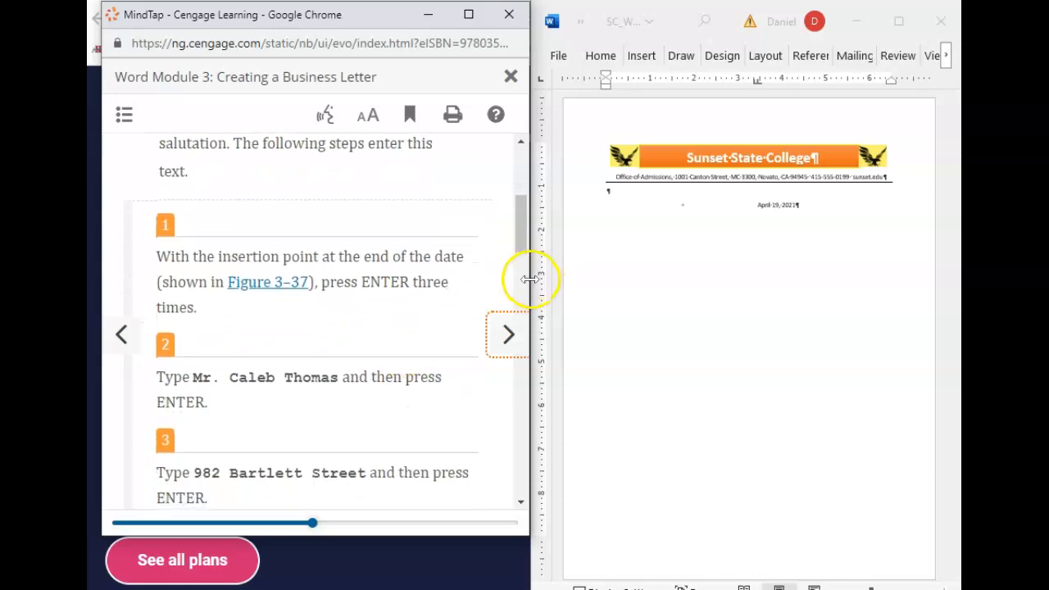
- Add three new paragraphs after the date line and enter the recipient's title and full name in the last one
left_click(800, 208)
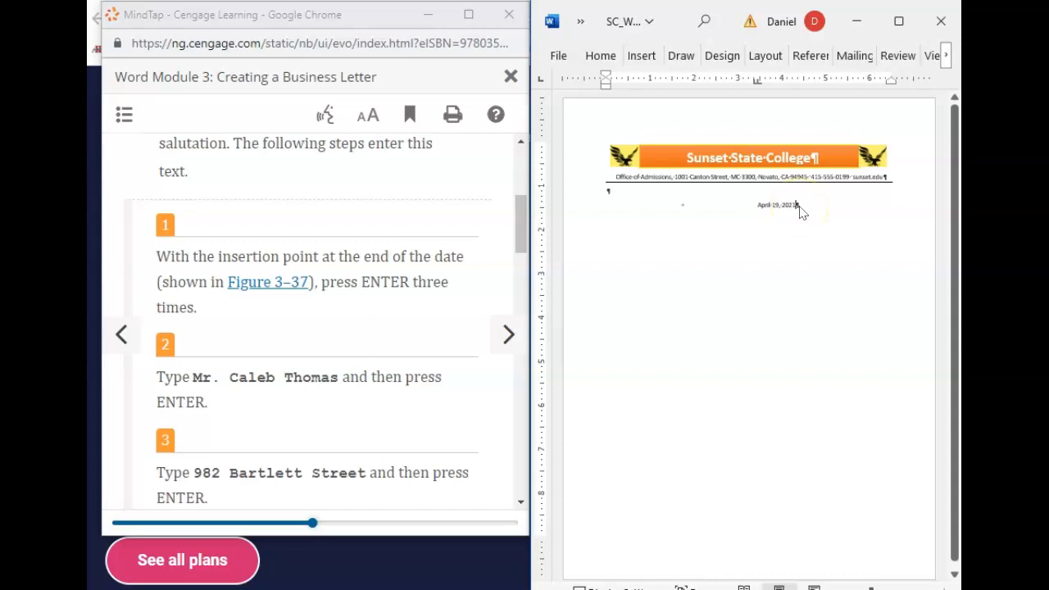
key("Return")
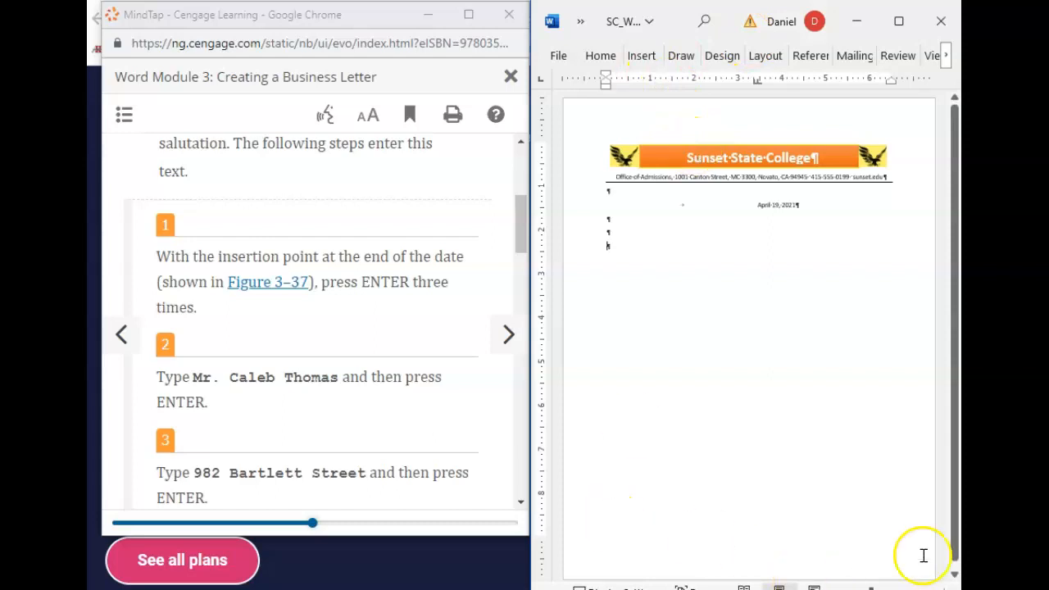
scroll(830, 519, "up", 5)
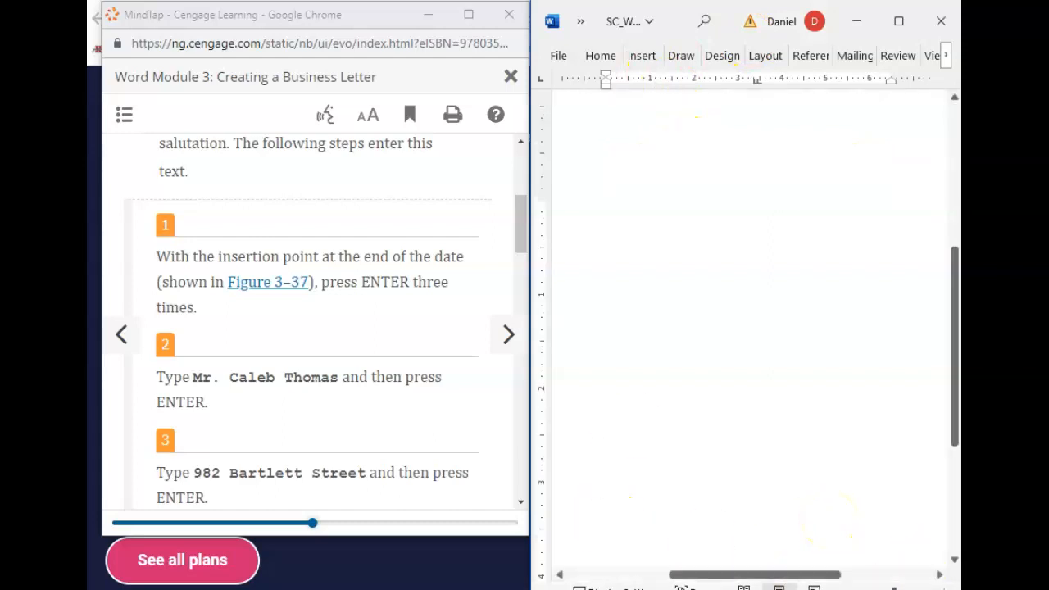
scroll(738, 397, "up", 10)
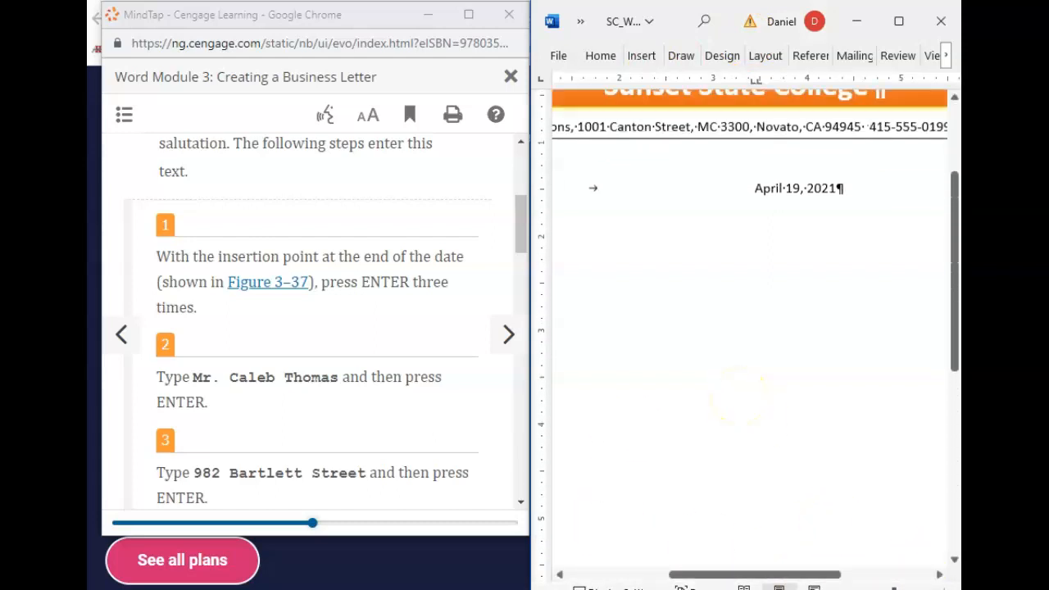
left_click(592, 344)
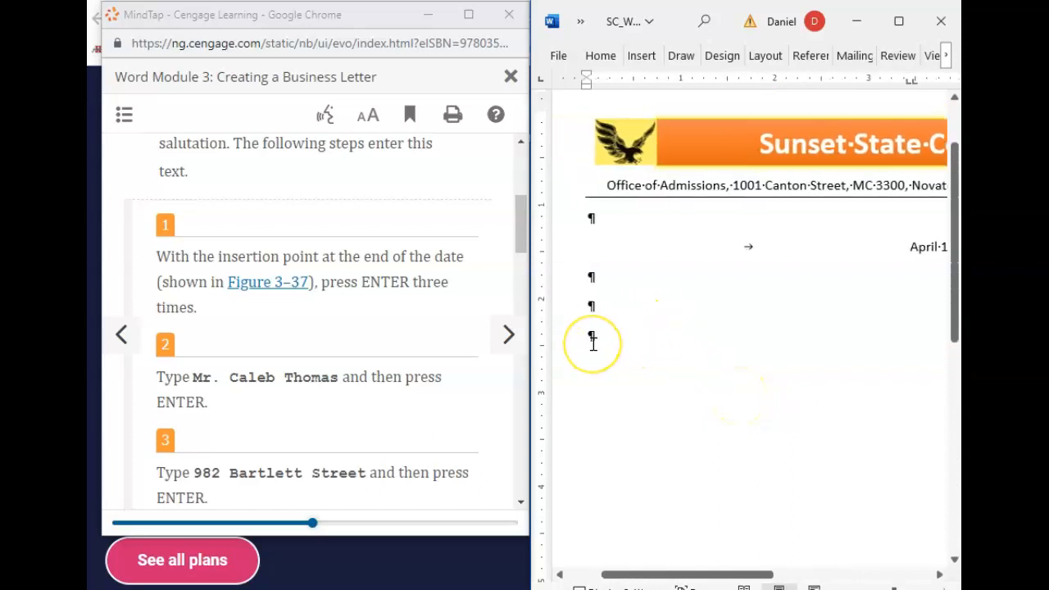
type("Mr. Caleb Thomas")
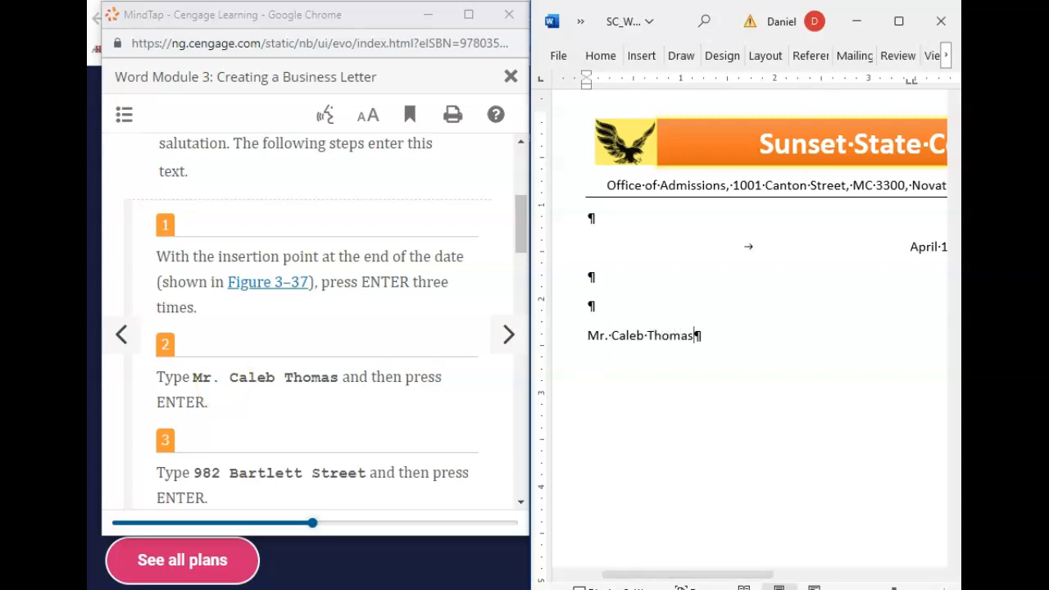
scroll(291, 495, "down", 2)
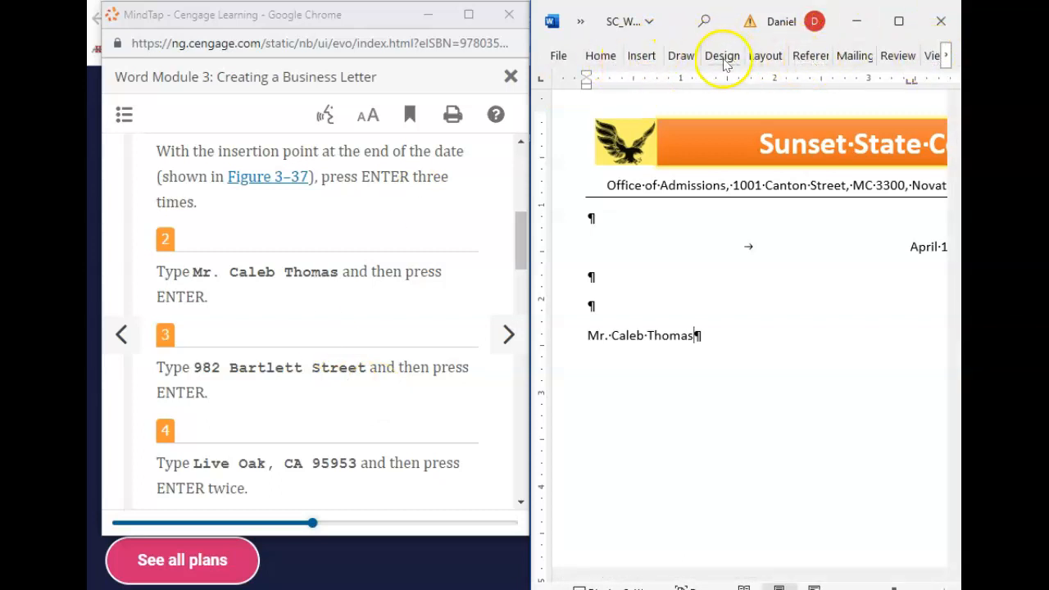
left_click(946, 56)
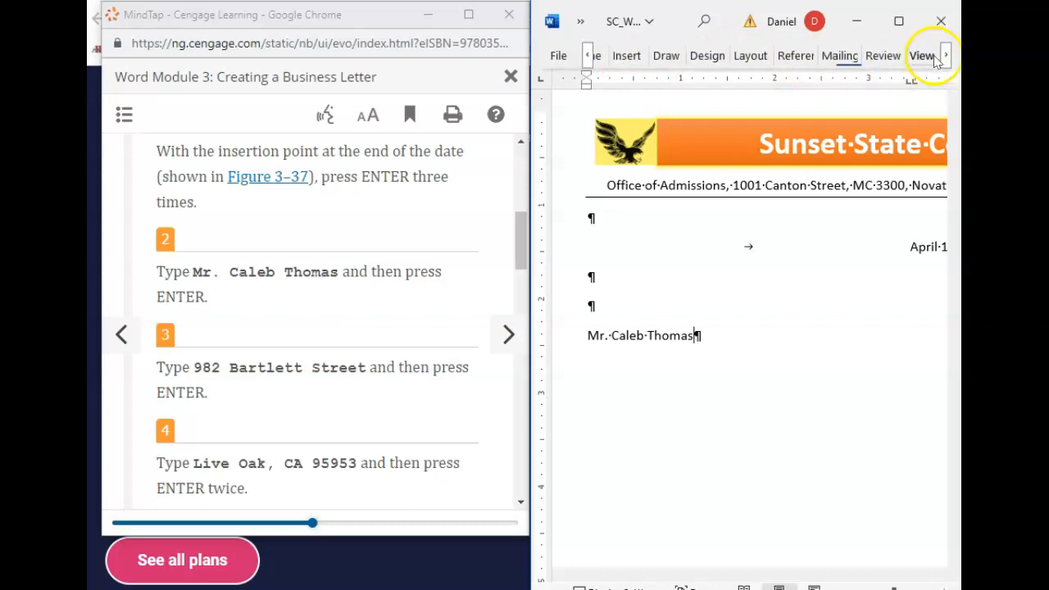
left_click(925, 55)
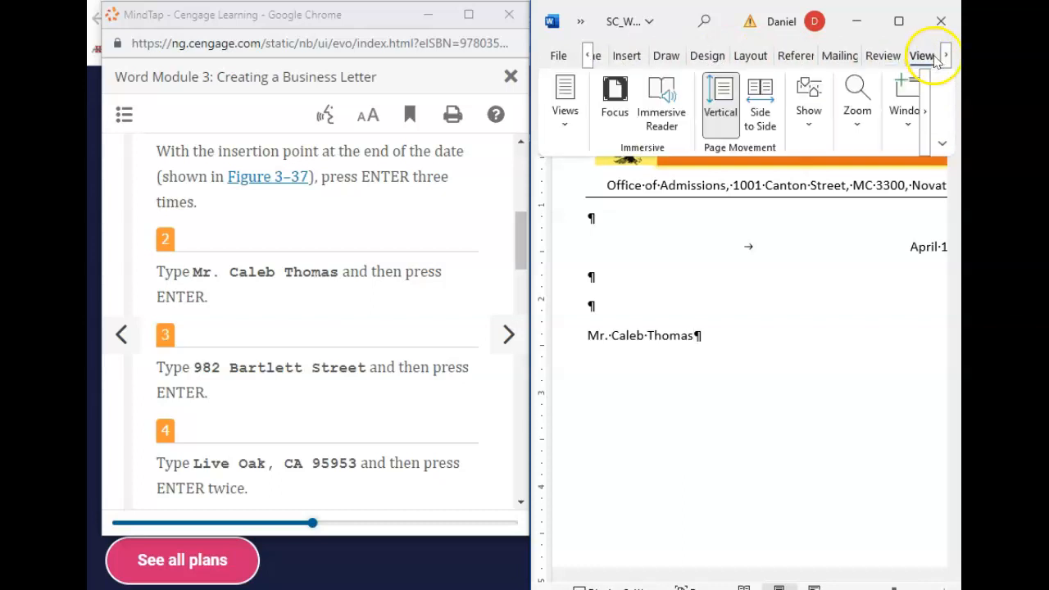
left_click(857, 119)
left_click(808, 121)
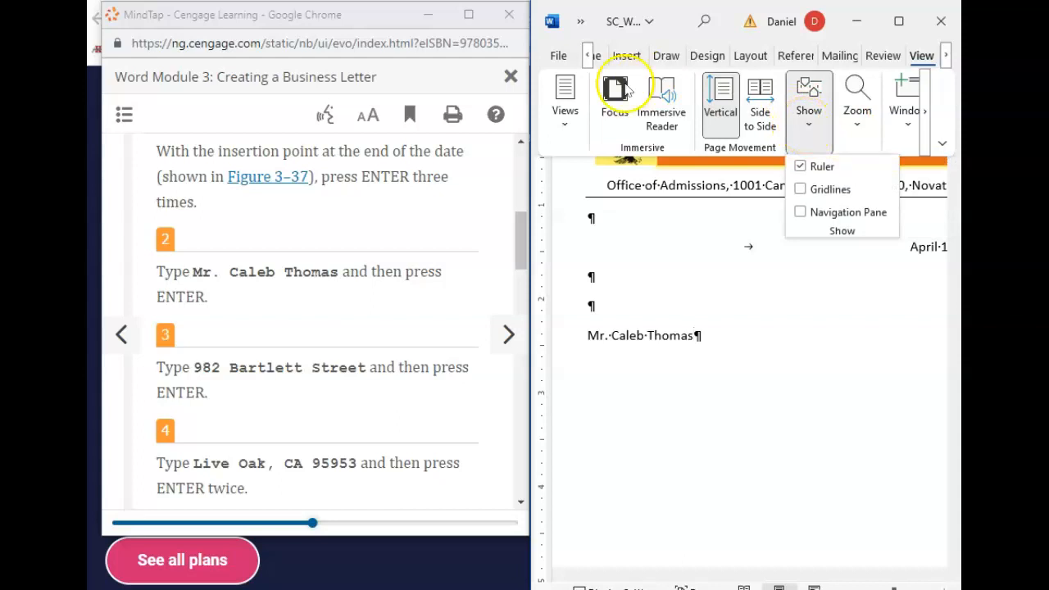
left_click(590, 58)
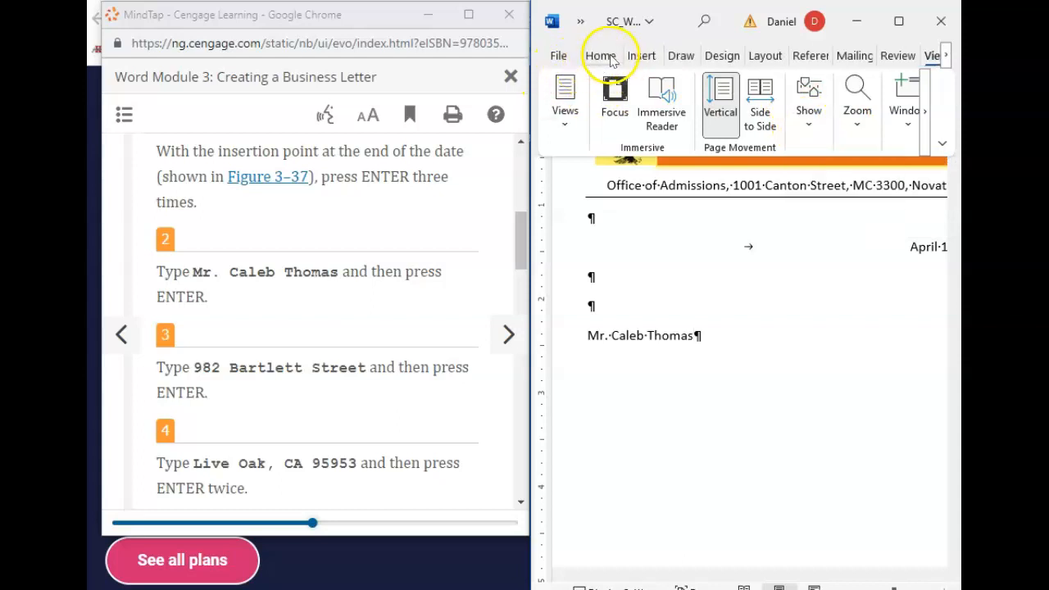
- Apply the No Spacing style to the recipient's name line
left_click(603, 56)
left_click(760, 131)
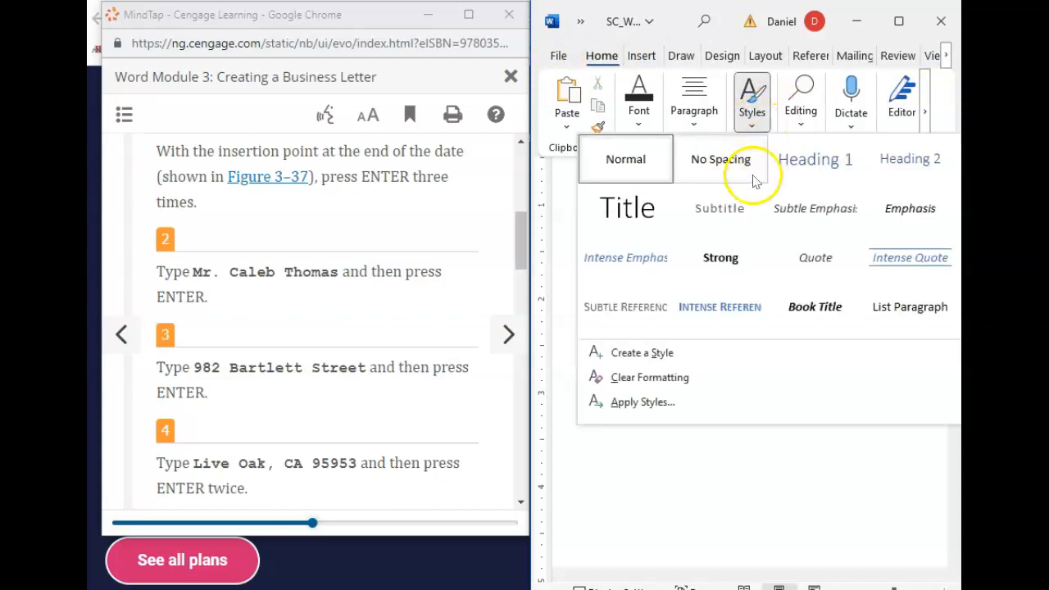
left_click(720, 173)
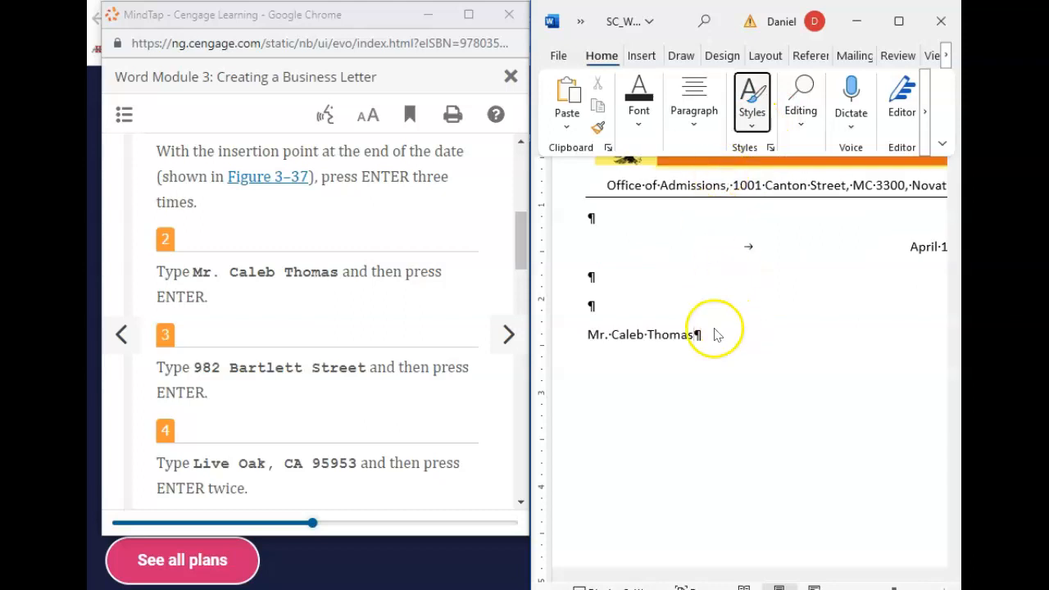
- Remove the paragraph breaks between the date and the recipient's name line, and insert three fresh ones in their place
left_click(589, 340)
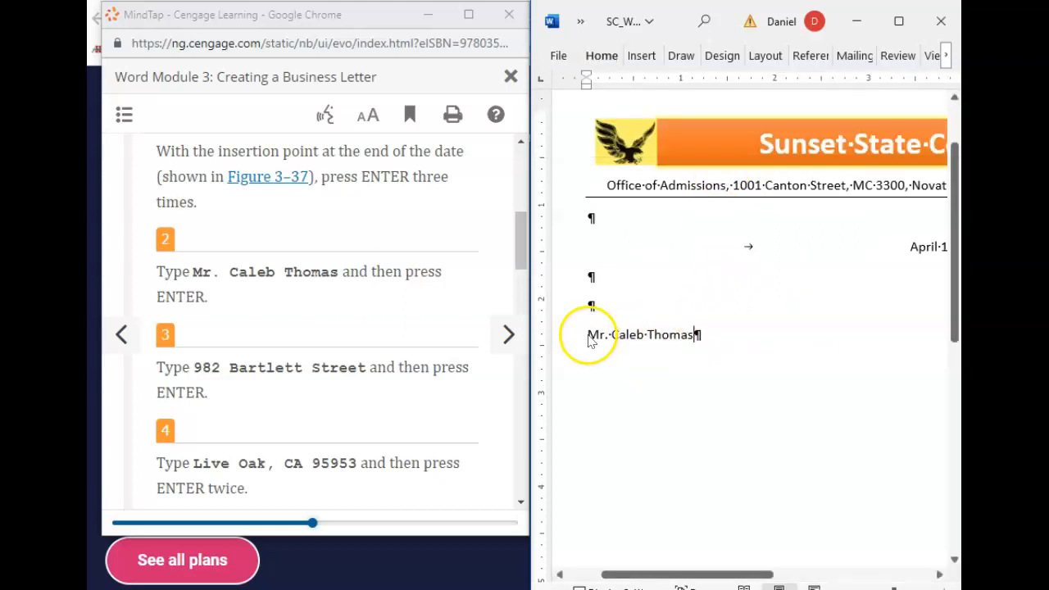
key("BackSpace")
key("BackSpace")
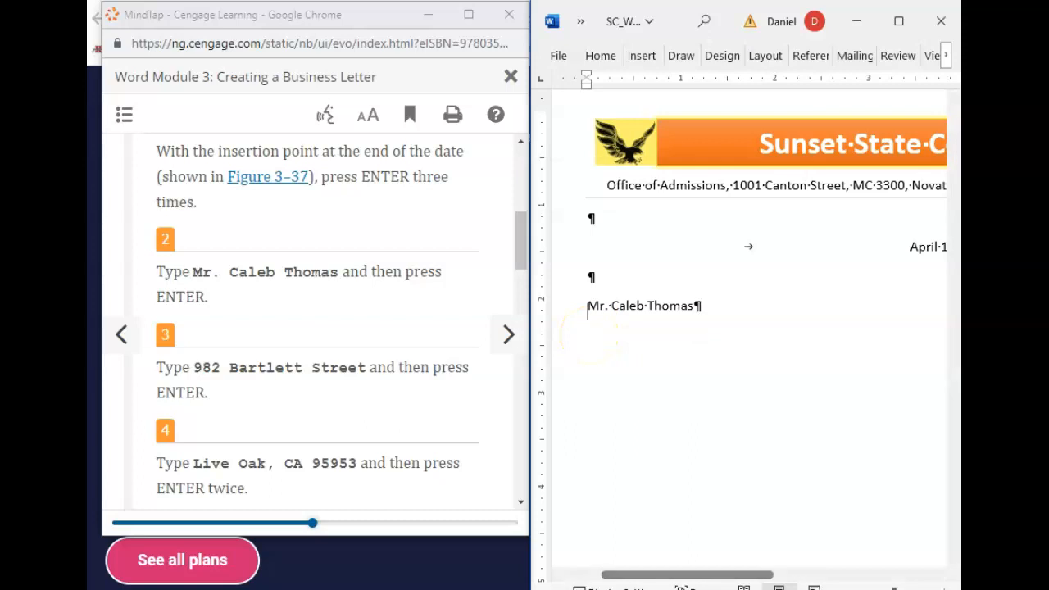
key("BackSpace")
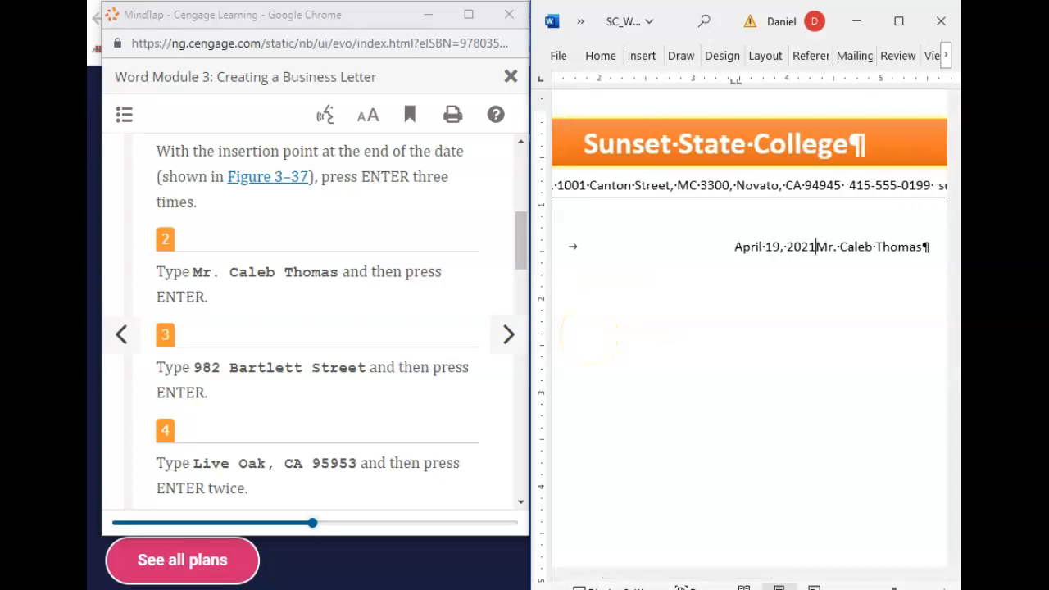
key("Return")
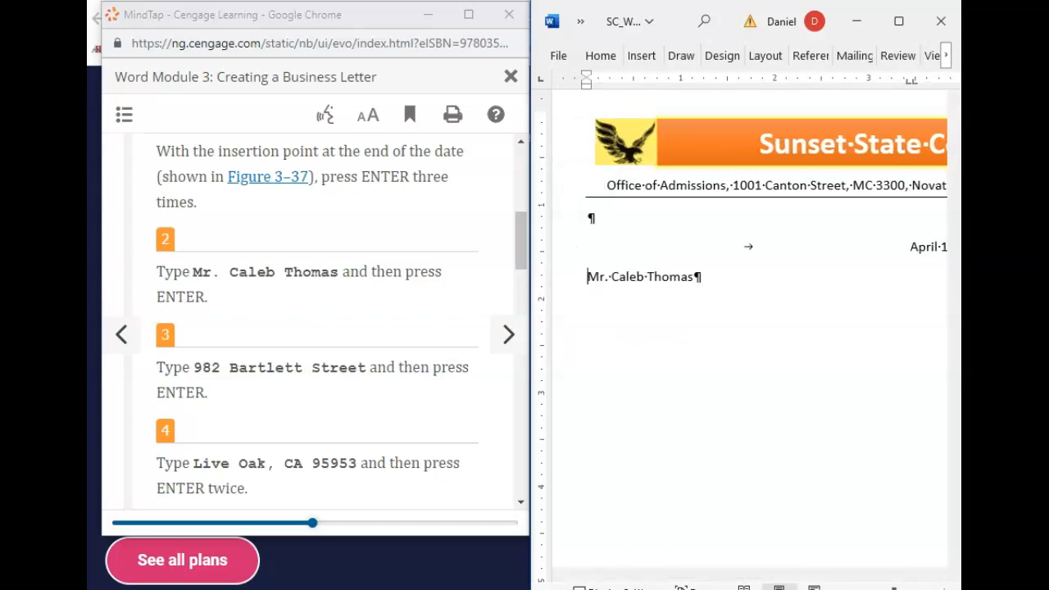
key("Return")
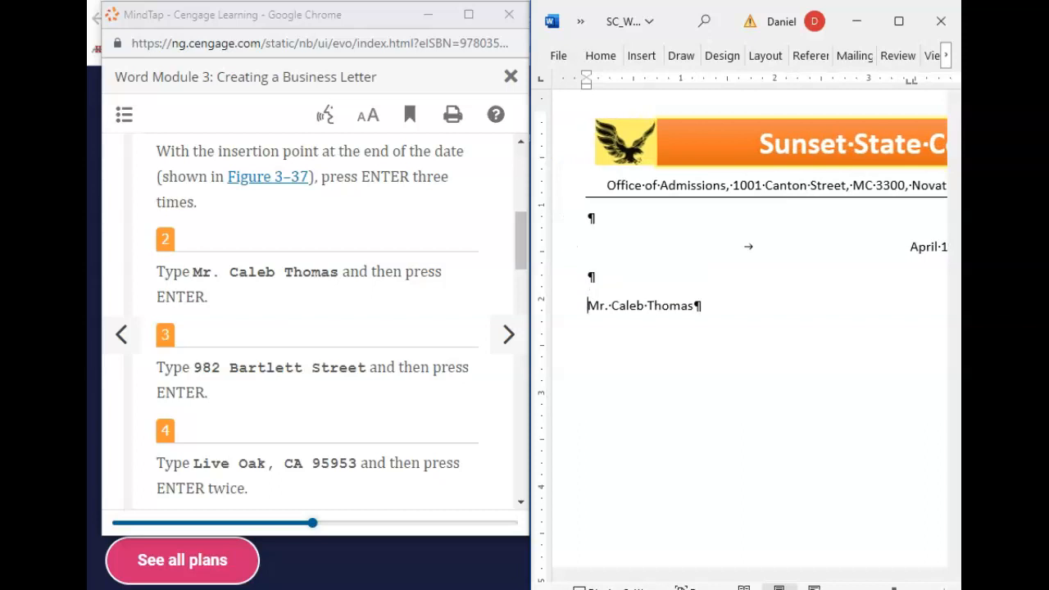
key("Return")
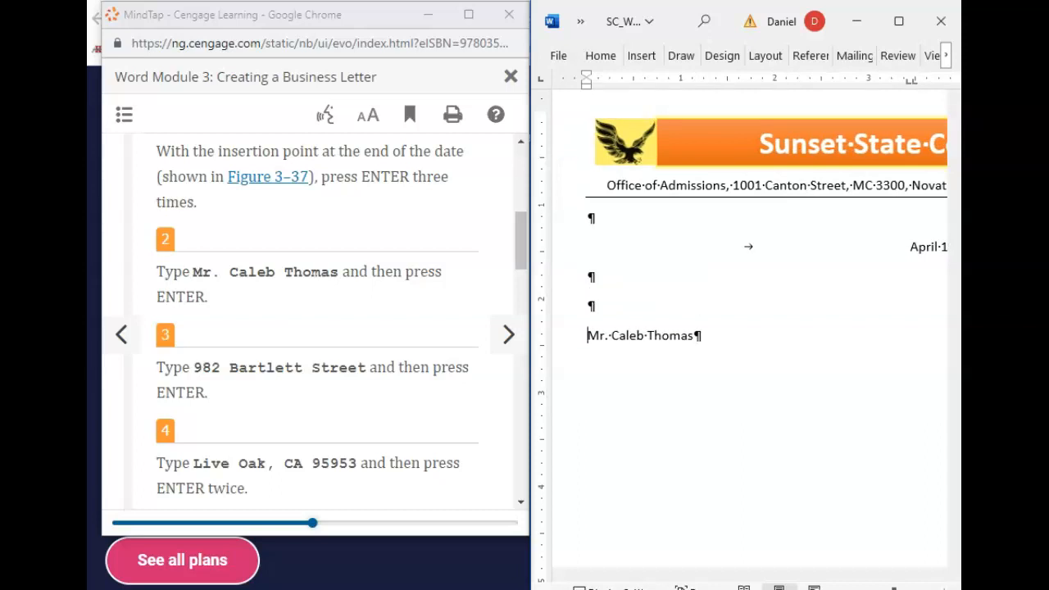
- Apply the No Spacing style to all lines from the blank paragraph above the date through the recipient's name
scroll(658, 333, "right", 2)
scroll(658, 334, "left", 2)
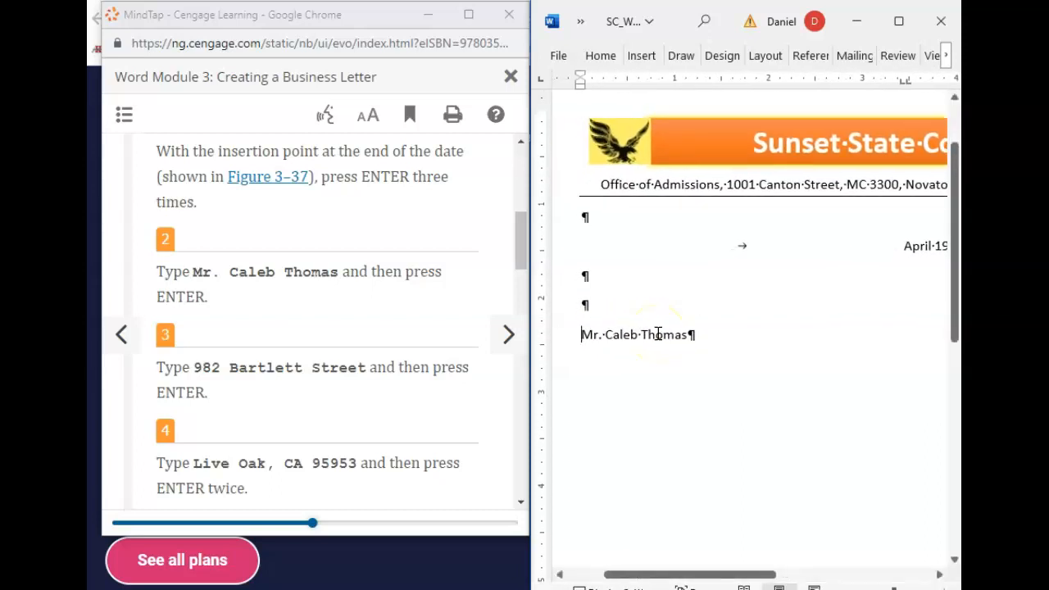
left_click_drag(714, 346, 897, 241)
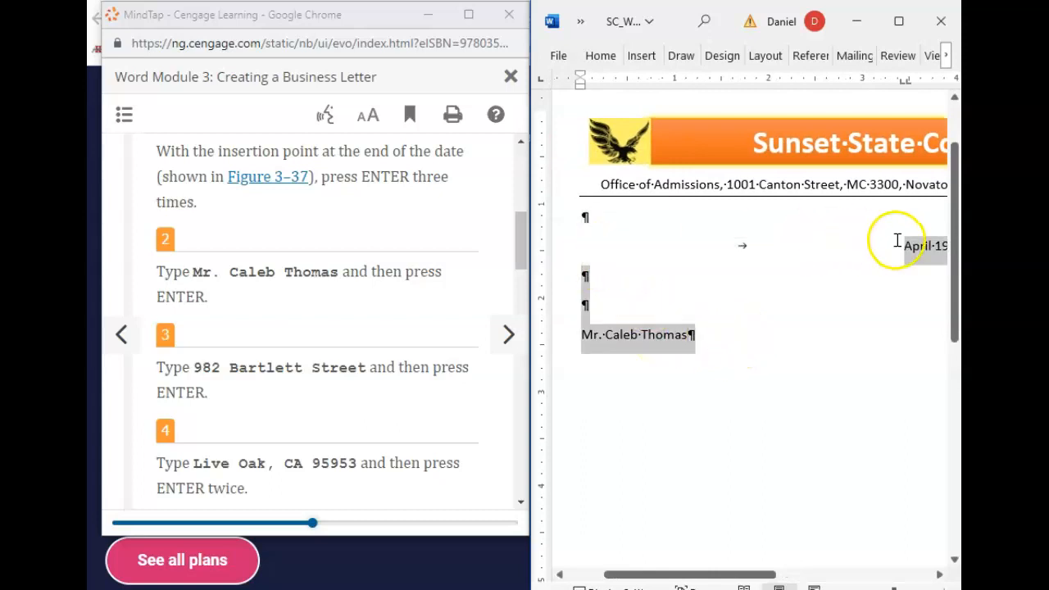
left_click(666, 272)
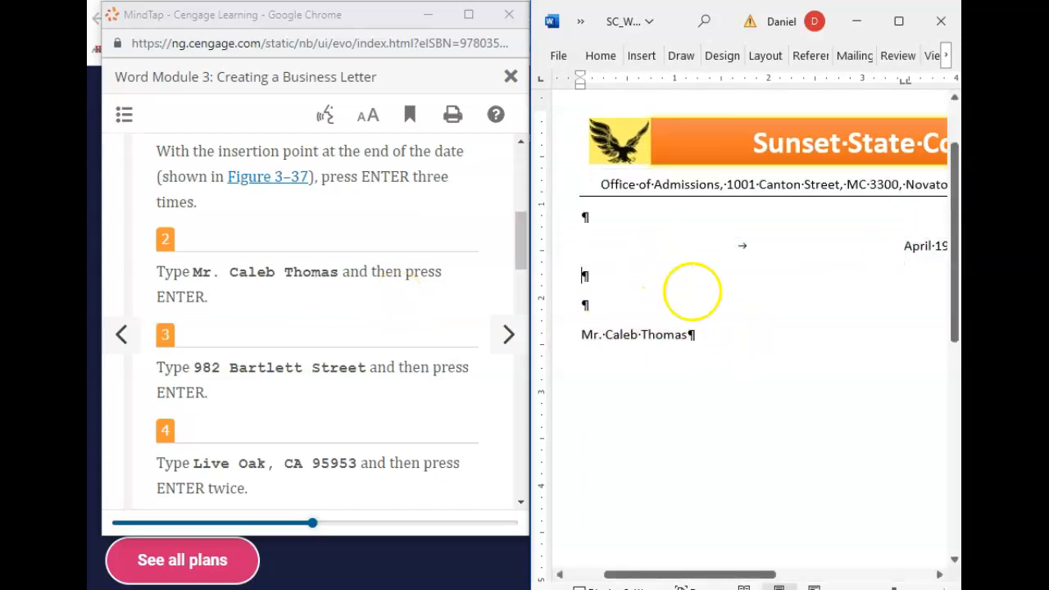
left_click_drag(719, 341, 572, 218)
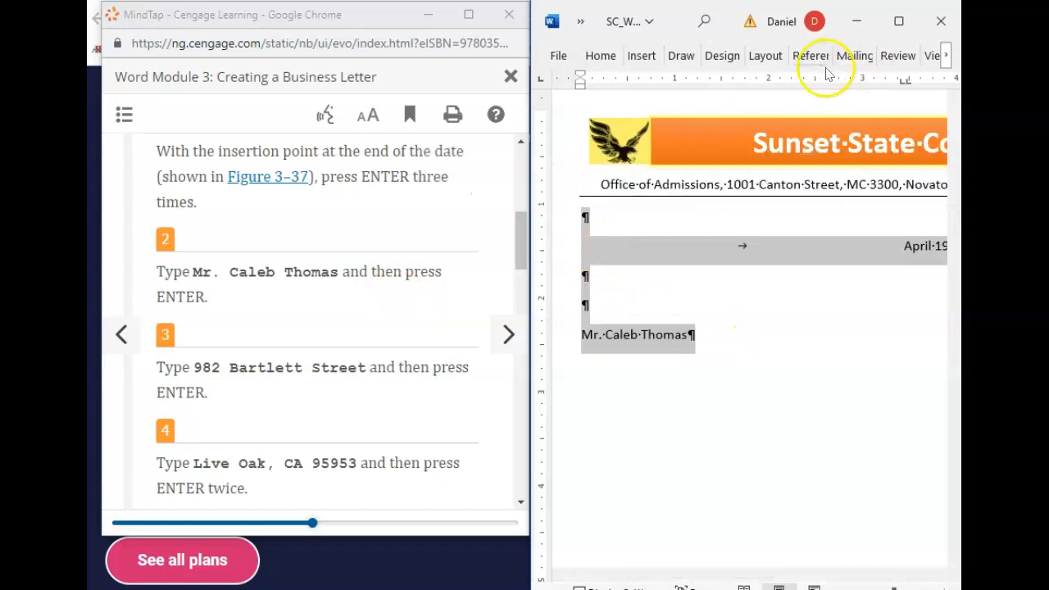
left_click(945, 55)
left_click(923, 56)
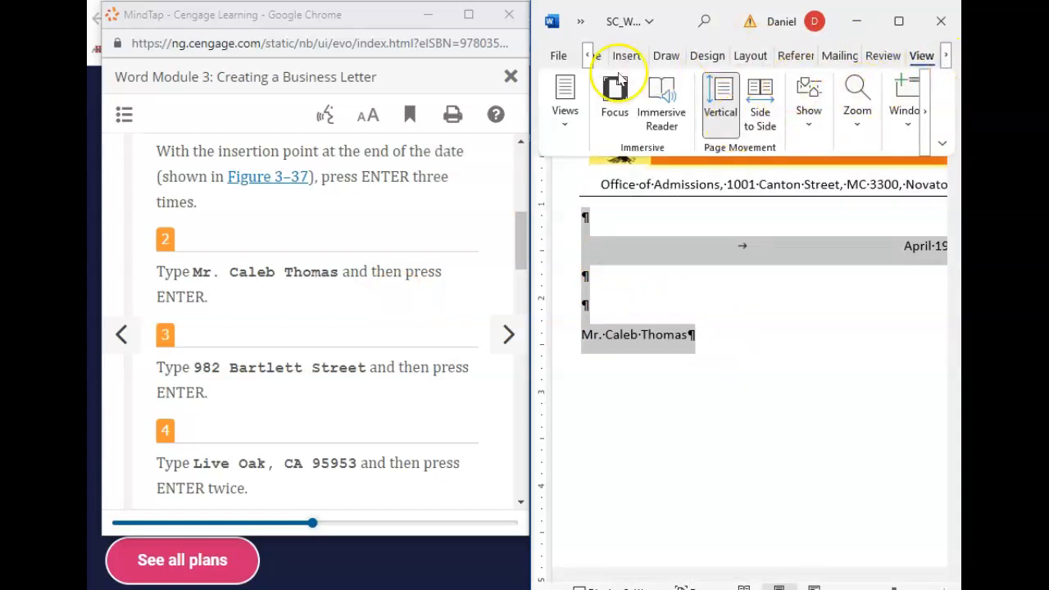
left_click(590, 56)
left_click(602, 56)
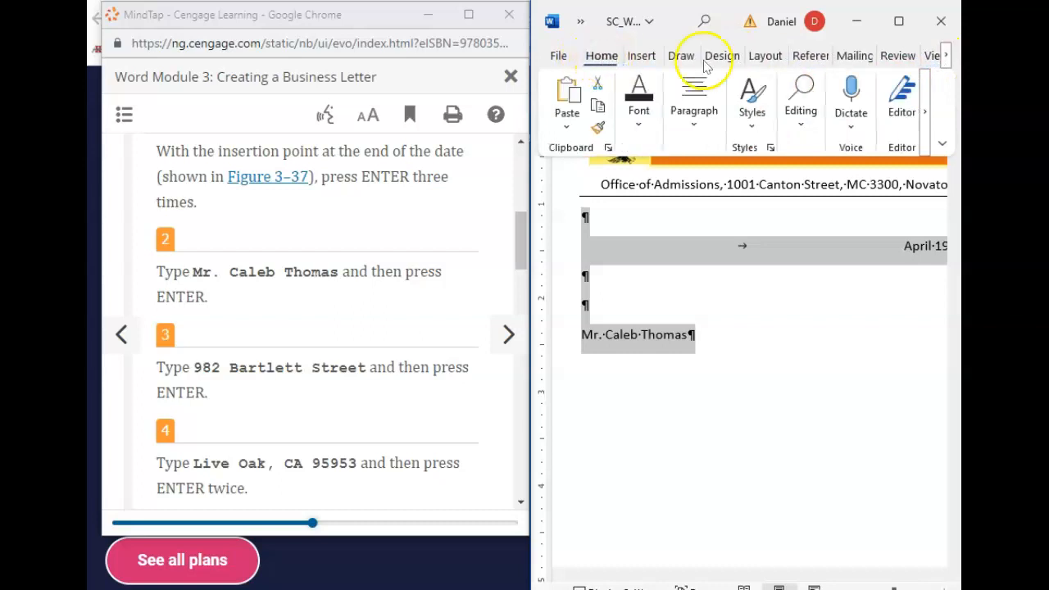
left_click(753, 119)
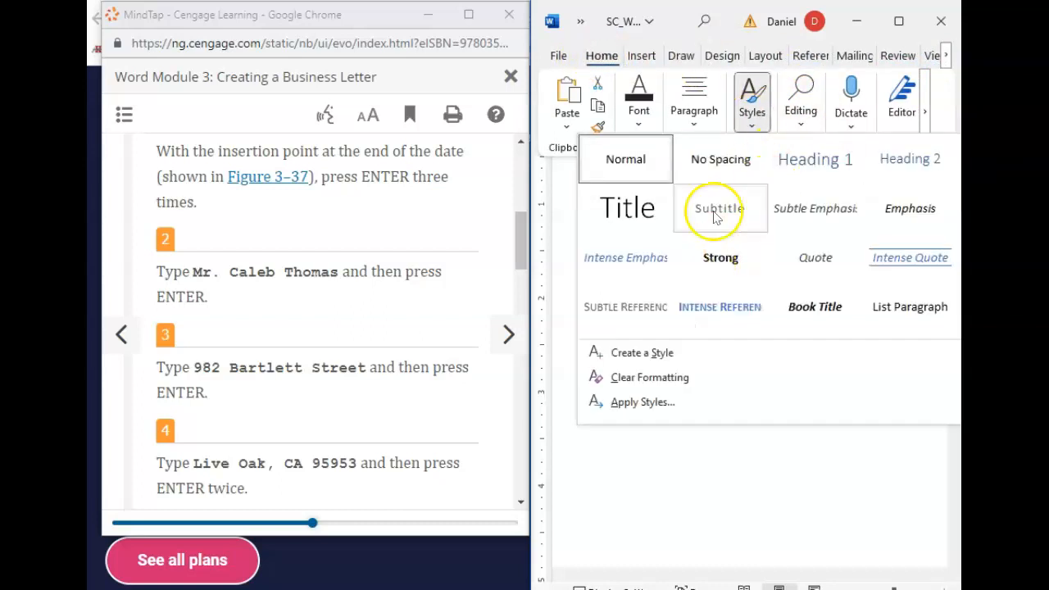
left_click(709, 171)
left_click(655, 286)
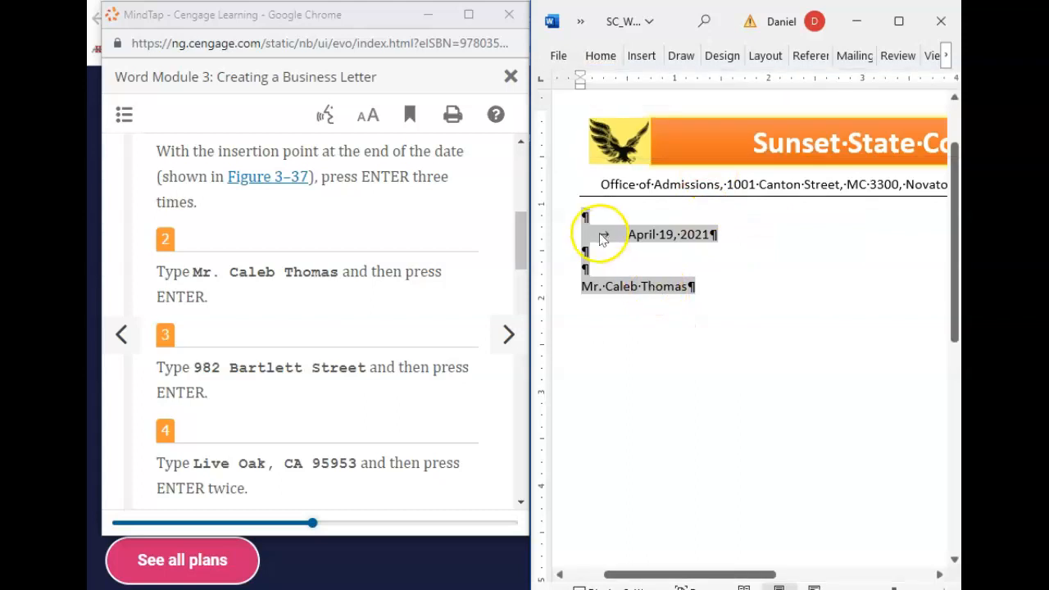
- Try to shift the date along its line by adding three more tabs before it
left_click(603, 237)
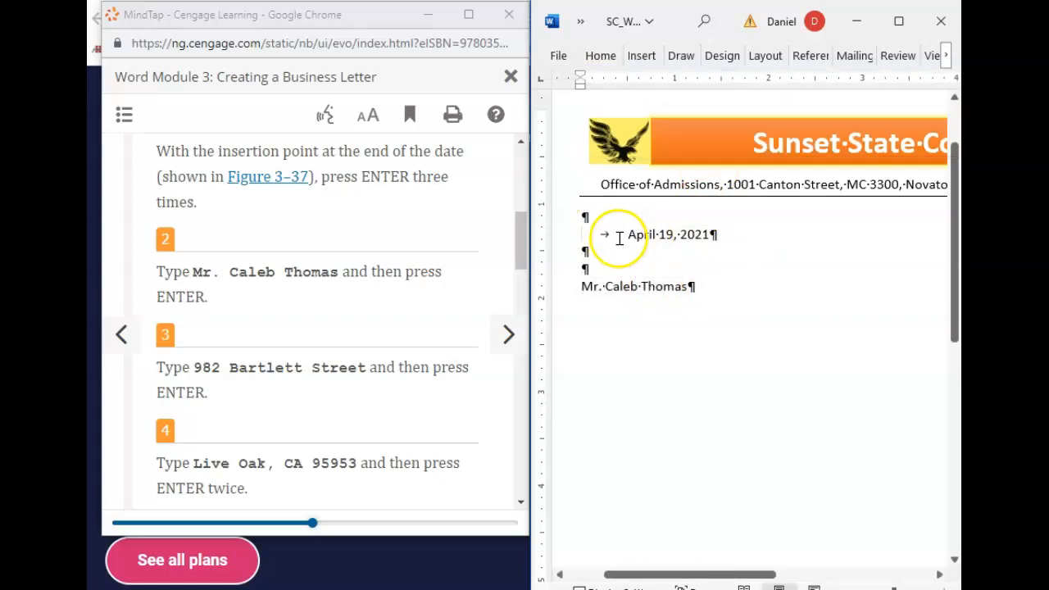
key("Tab")
key("Tab")
key("Tab")
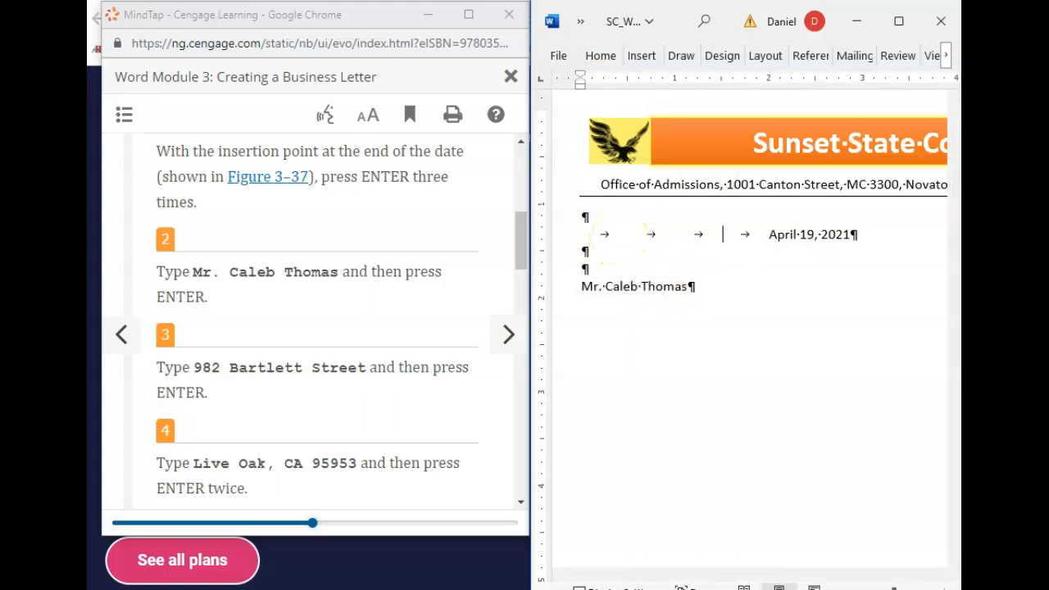
- Replace the tabs before the date with a single tab aligned to a 3.5-inch tab stop
left_click_drag(766, 237, 581, 235)
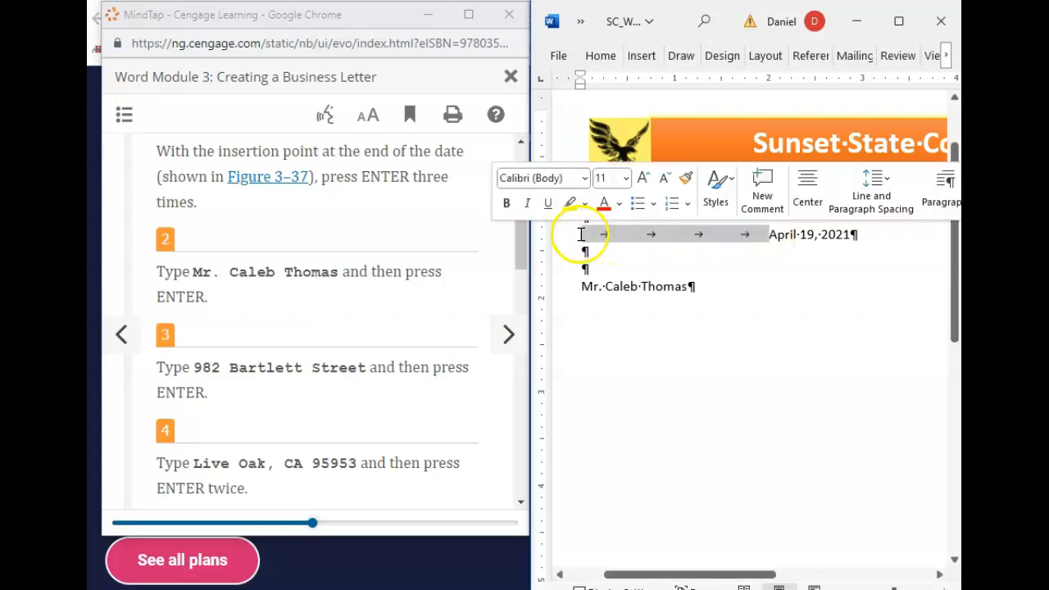
key("Delete")
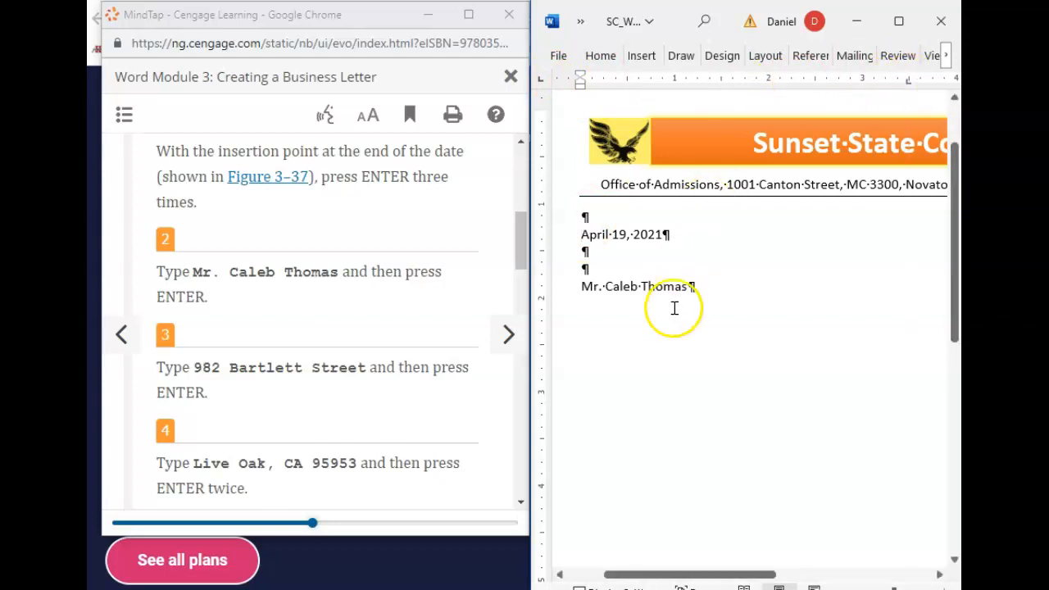
key("Tab")
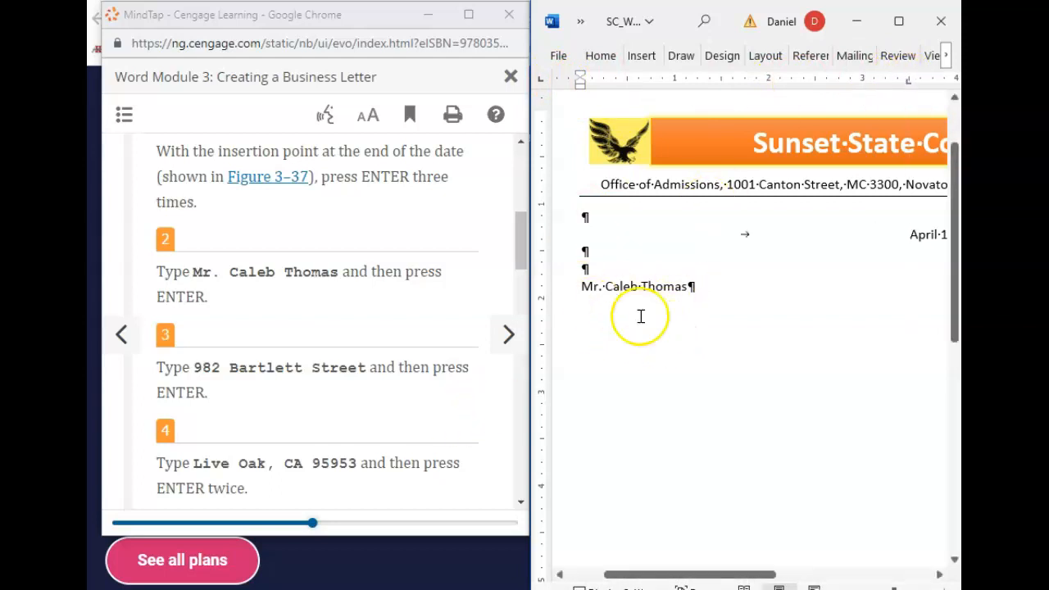
scroll(640, 314, "up", 1)
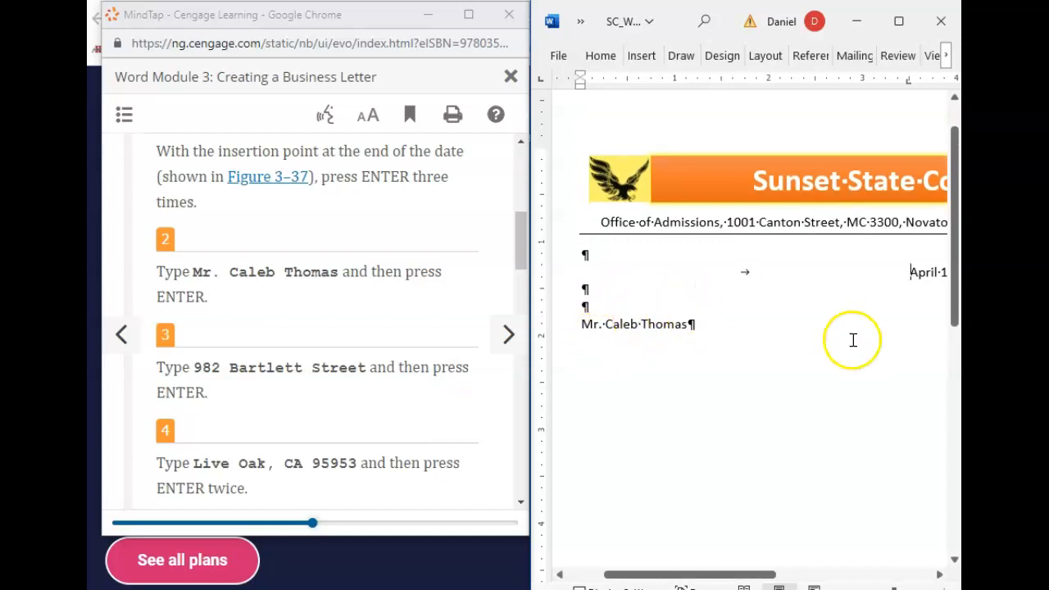
scroll(854, 341, "right", 3)
scroll(854, 340, "left", 3)
scroll(854, 341, "right", 3)
scroll(853, 340, "left", 4)
- Add the recipient's street address and the city, state and ZIP code as two lines below the name
left_click(761, 324)
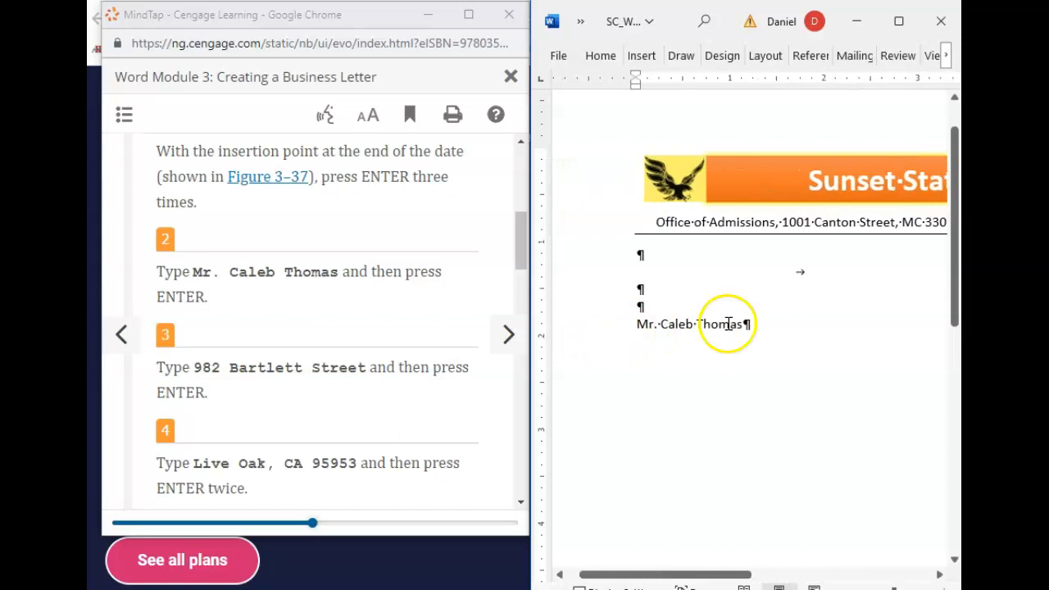
key("Return")
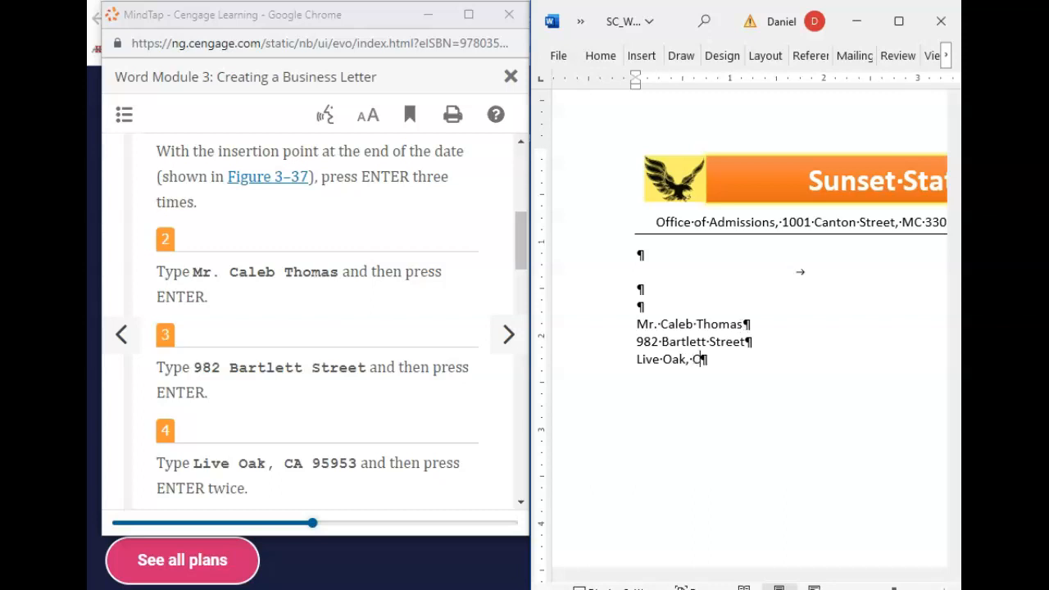
left_click(641, 305)
type("95954")
key("BackSpace")
type("3")
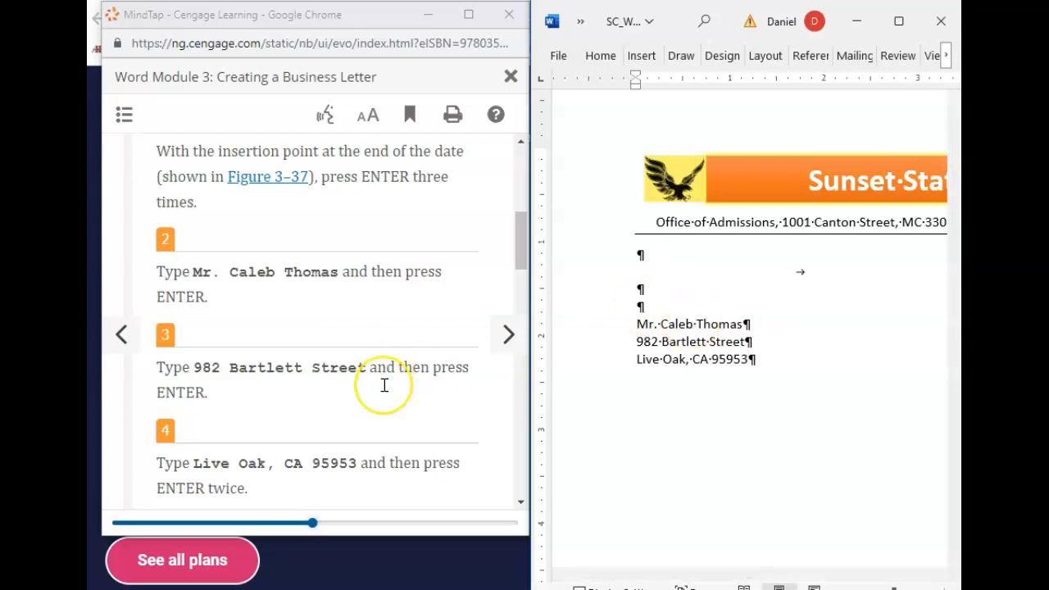
- Enter the salutation with the recipient's first name and the body paragraph starting "Congratulations on your admission", ending with two new paragraphs
scroll(382, 382, "down", 3)
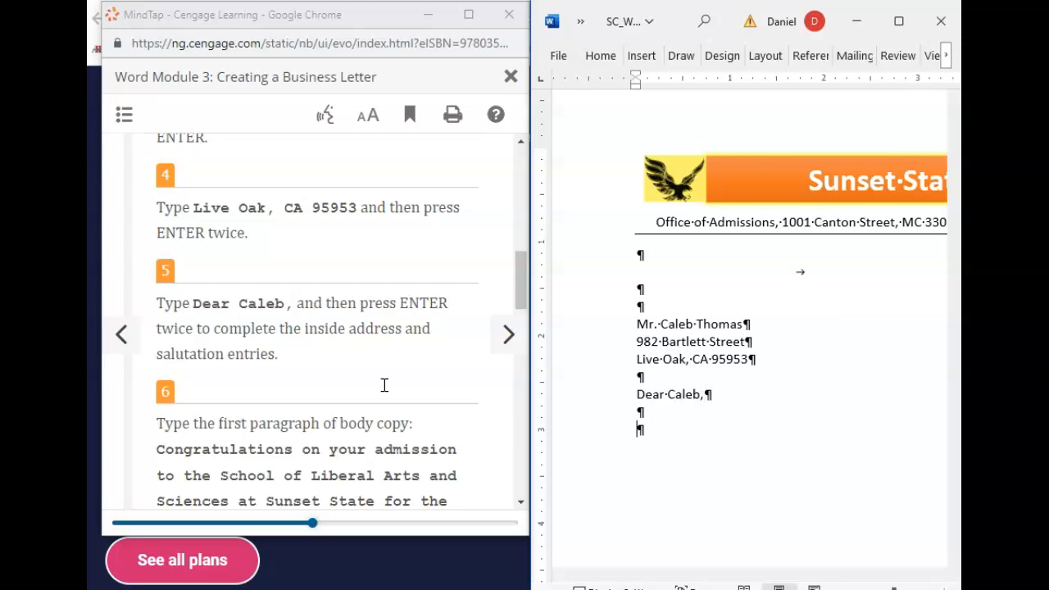
scroll(166, 373, "down", 5)
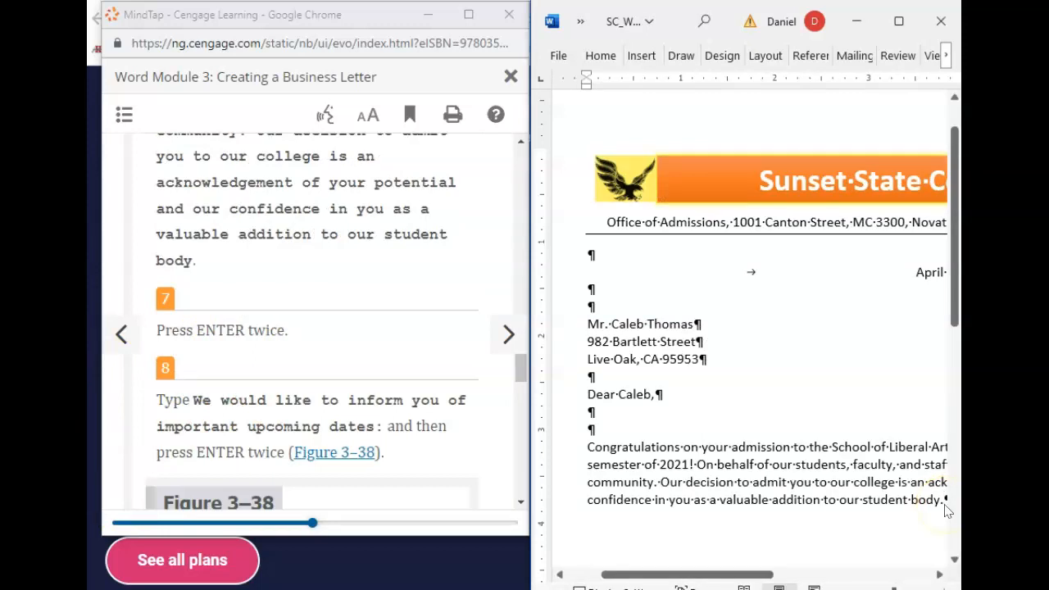
key("Return")
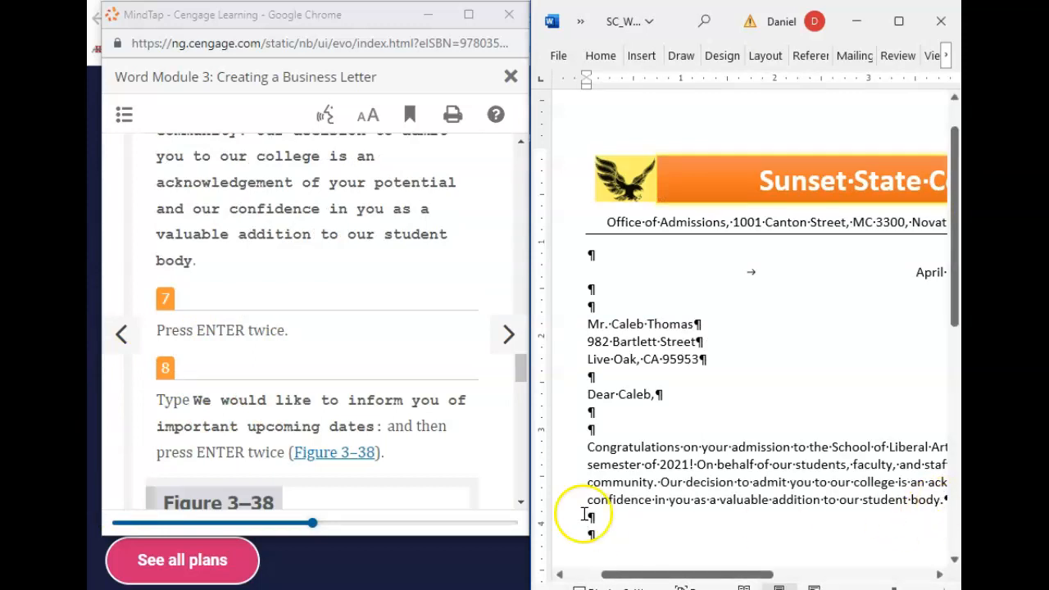
- Add the line "We would like to inform you of important upcoming dates:" followed by two new paragraphs
scroll(257, 421, "down", 2)
scroll(257, 421, "down", 1)
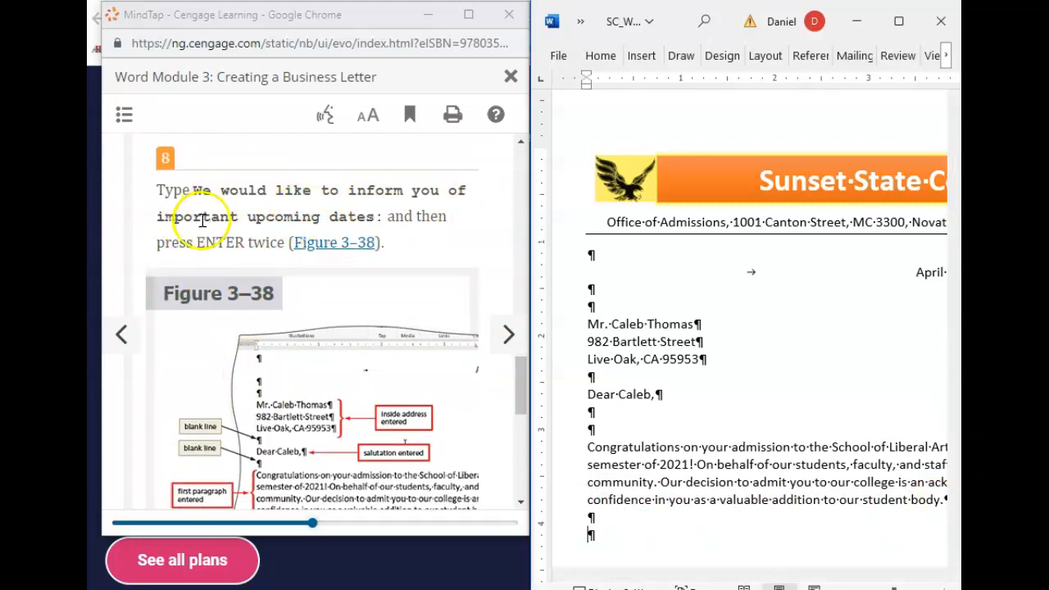
left_click(147, 588)
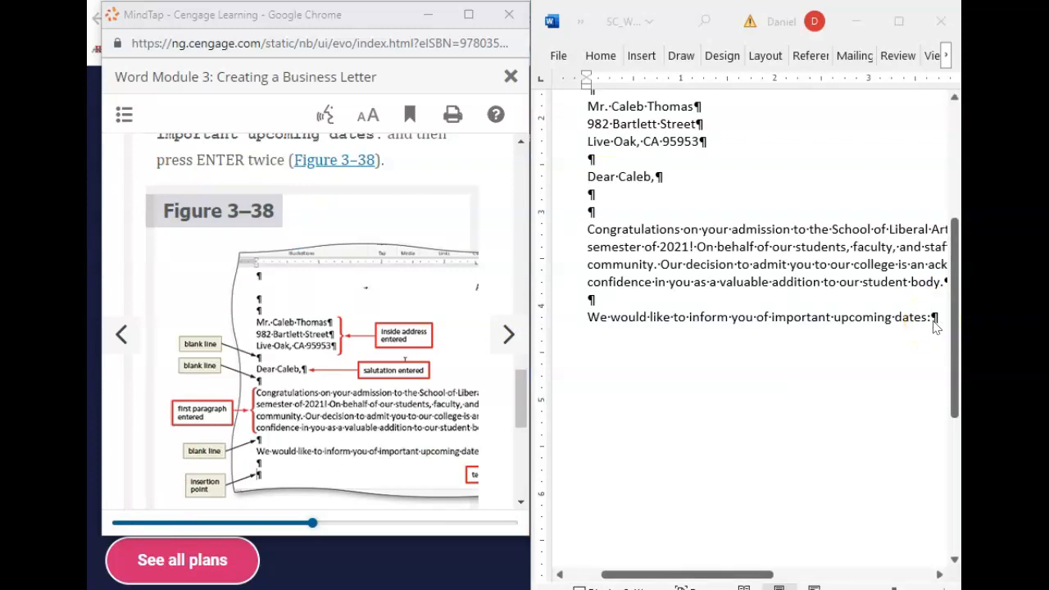
left_click(936, 327)
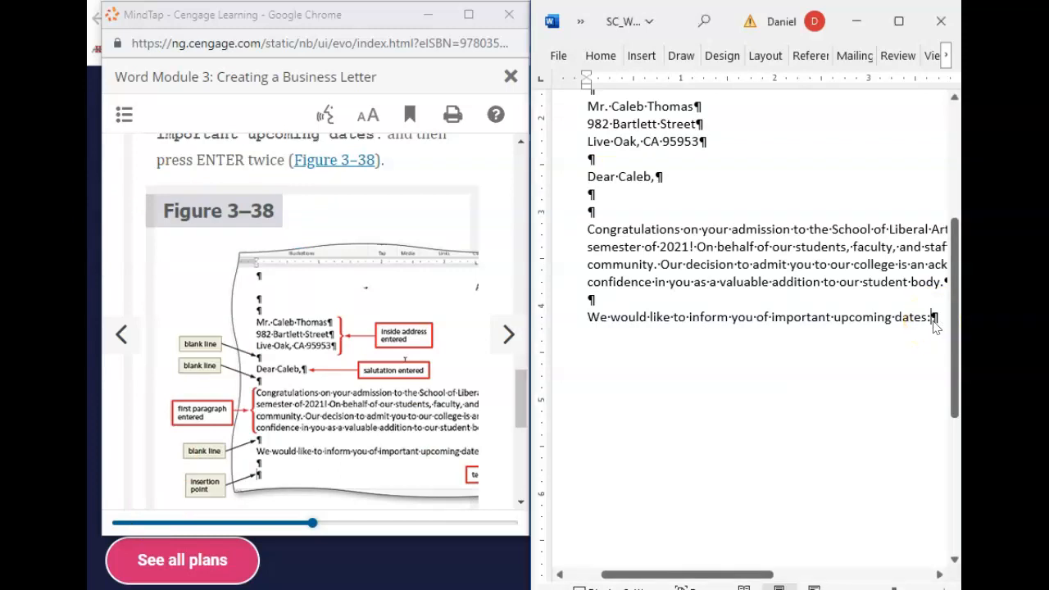
key("Return")
key("Return")
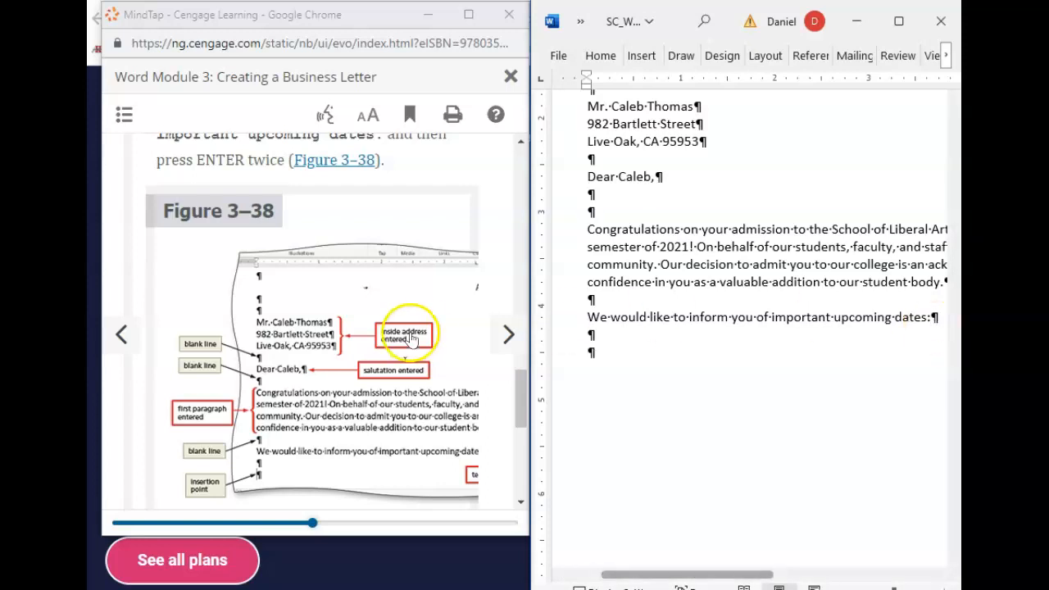
- Read the final course instruction and save the letter again in the same location with the same file name
left_click(156, 587)
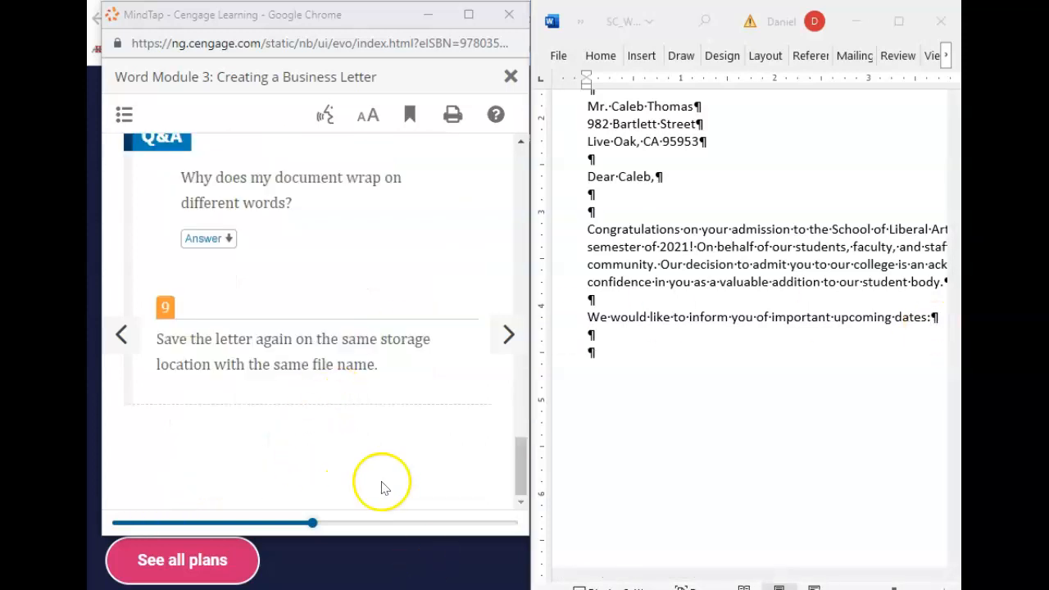
left_click(564, 71)
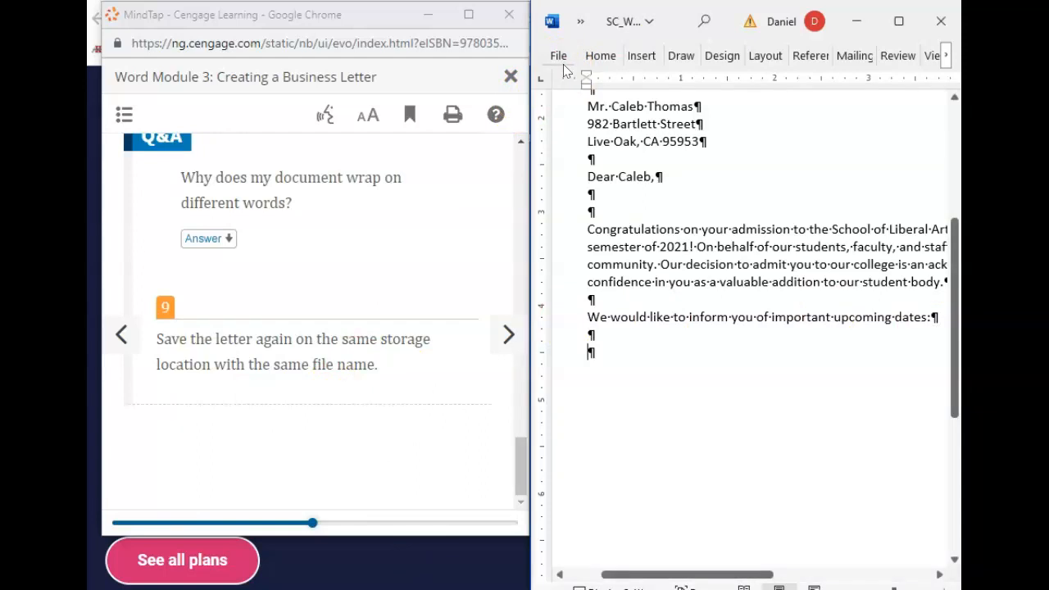
left_click(559, 57)
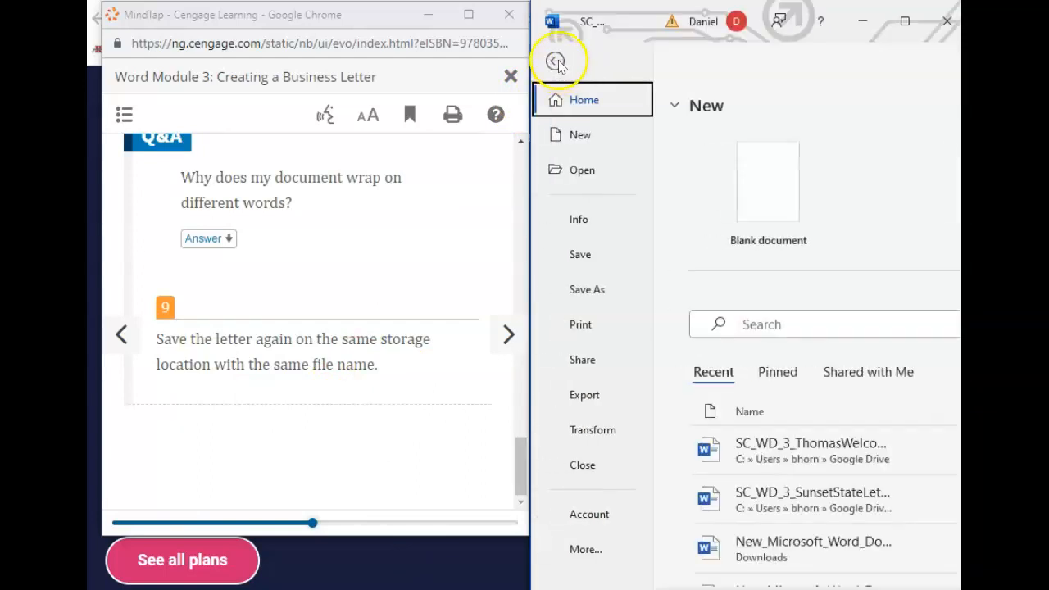
left_click(584, 259)
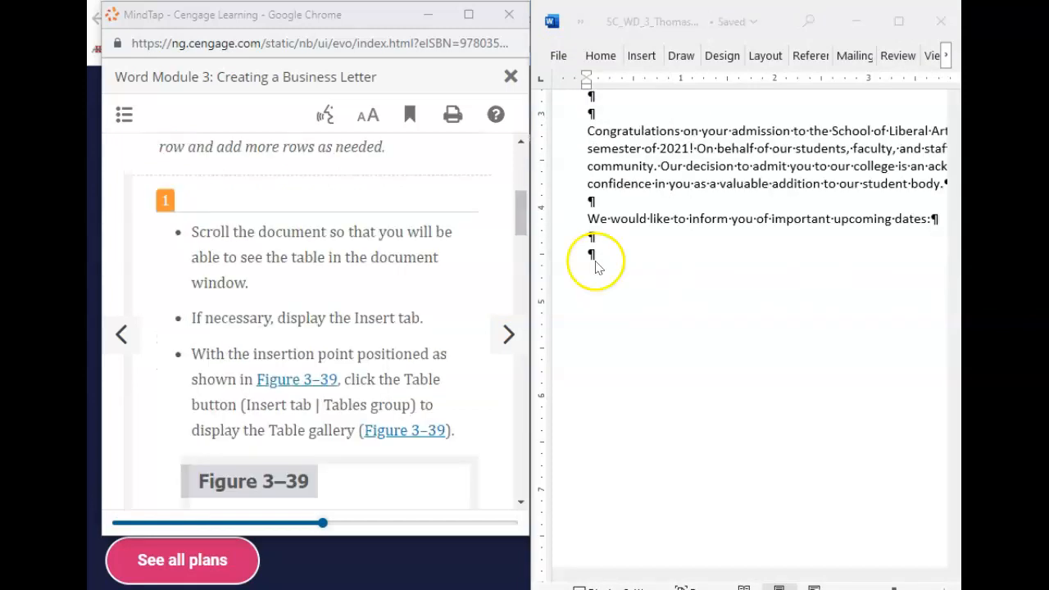
- Review the previous sections' instructions against the letter and place the insertion point in the last empty paragraph below the upcoming dates line
scroll(344, 298, "up", 3)
scroll(356, 304, "down", 4)
left_click(587, 270)
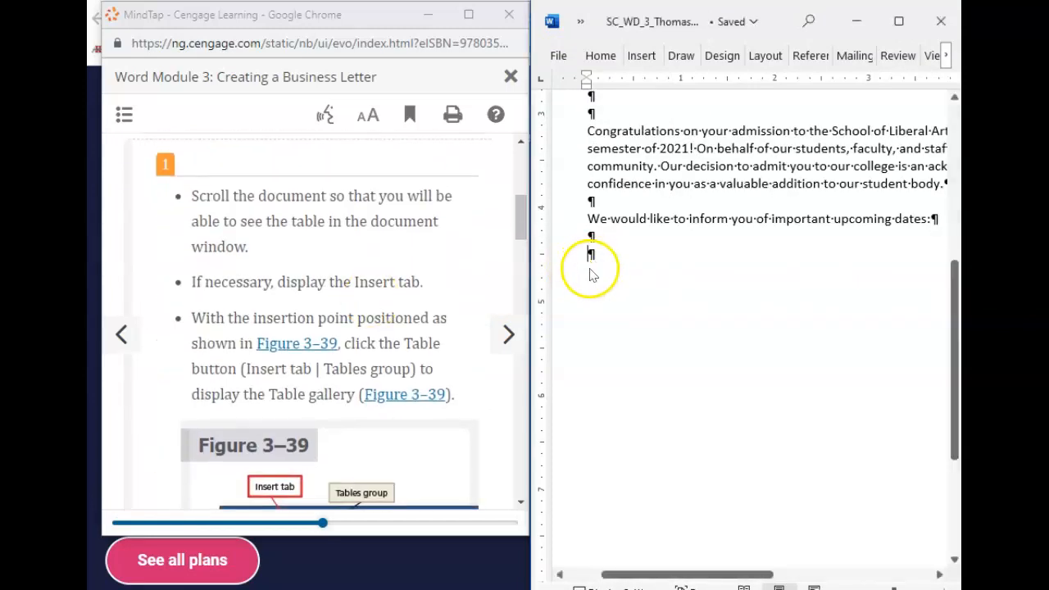
left_click(119, 335)
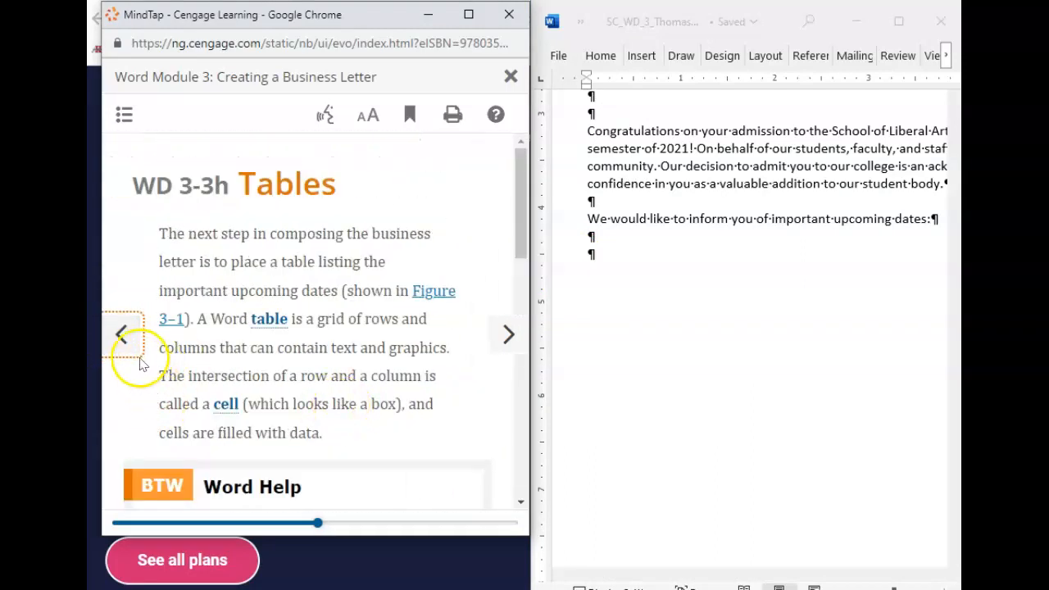
left_click(124, 339)
scroll(373, 420, "down", 10)
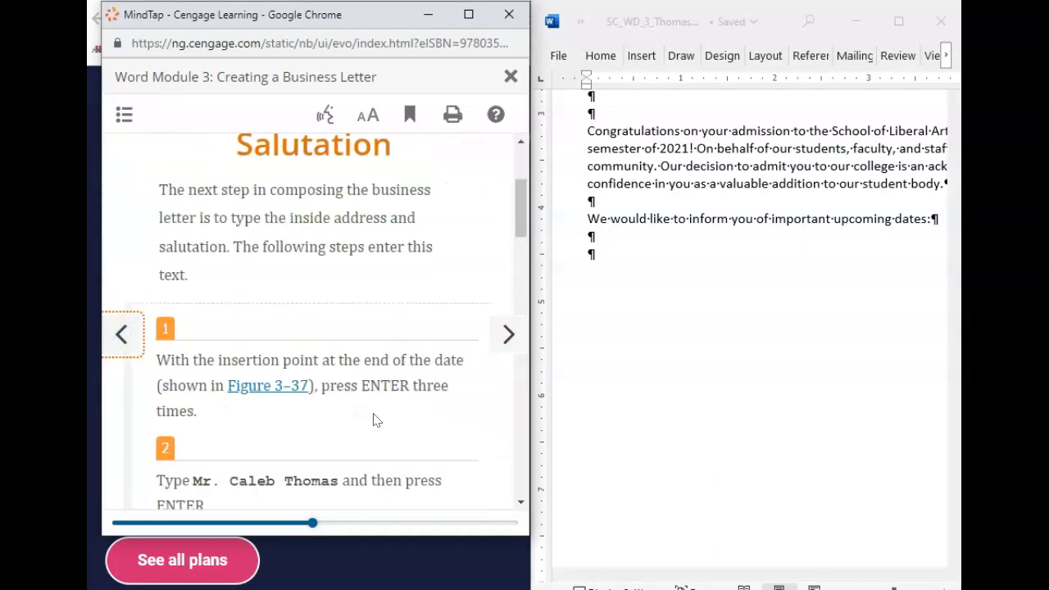
scroll(373, 420, "down", 8)
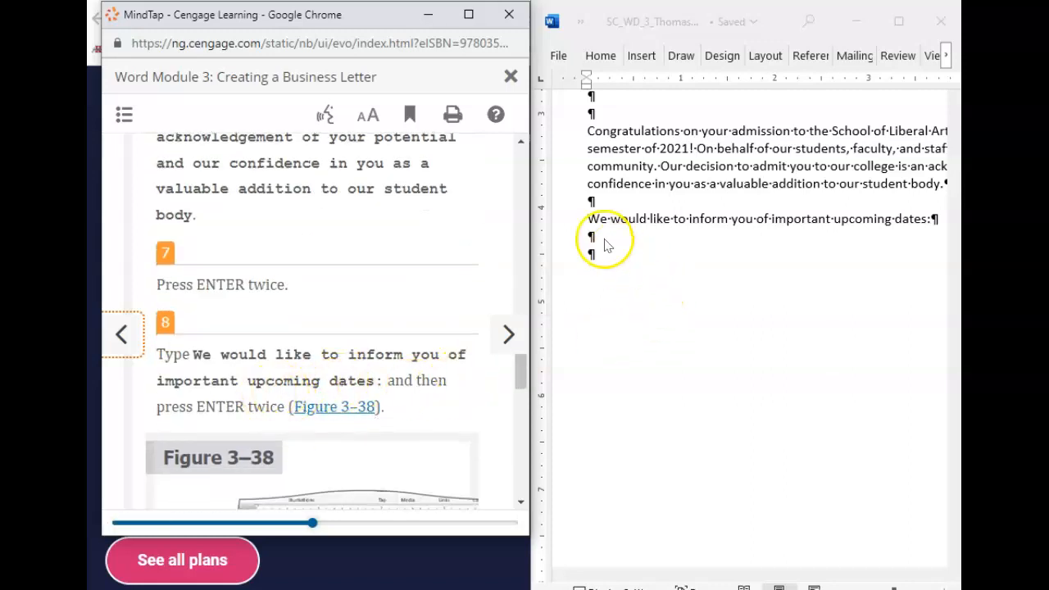
left_click(594, 257)
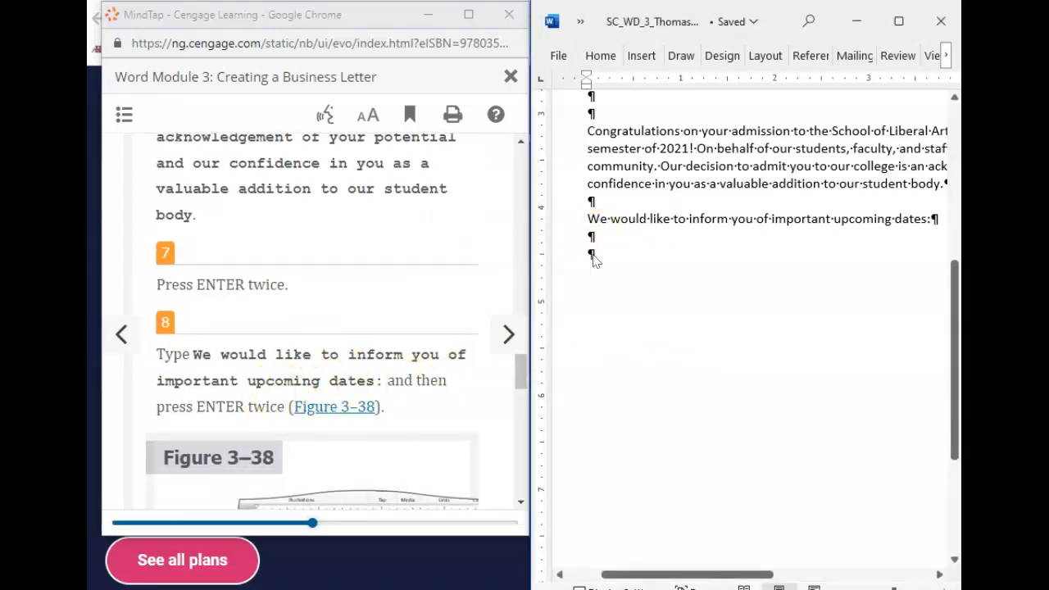
left_click(507, 332)
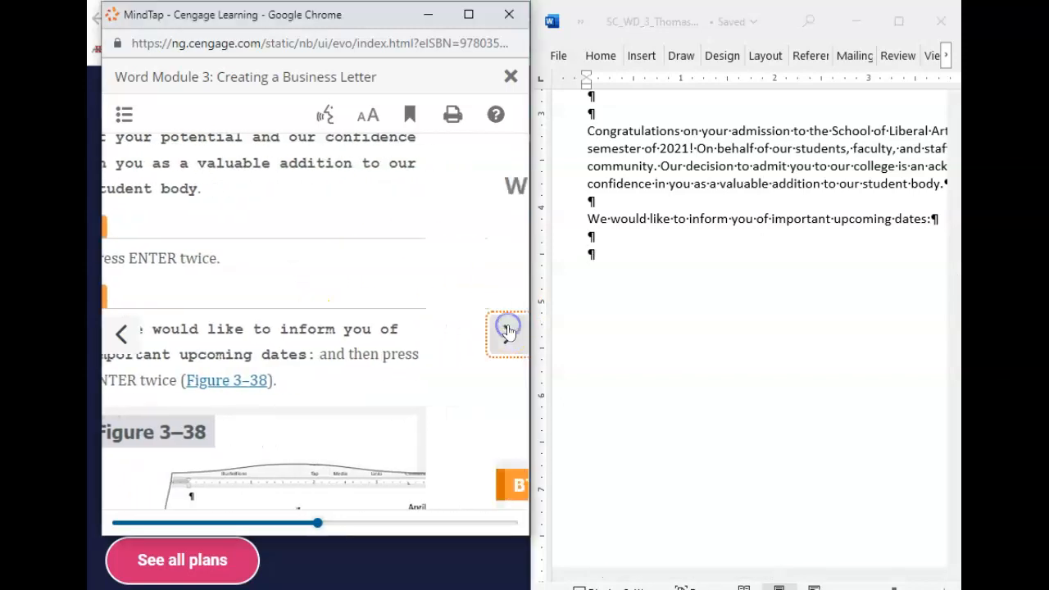
left_click(510, 336)
- Insert an empty table with three columns and one row in the last paragraph, following the course instructions
left_click(640, 55)
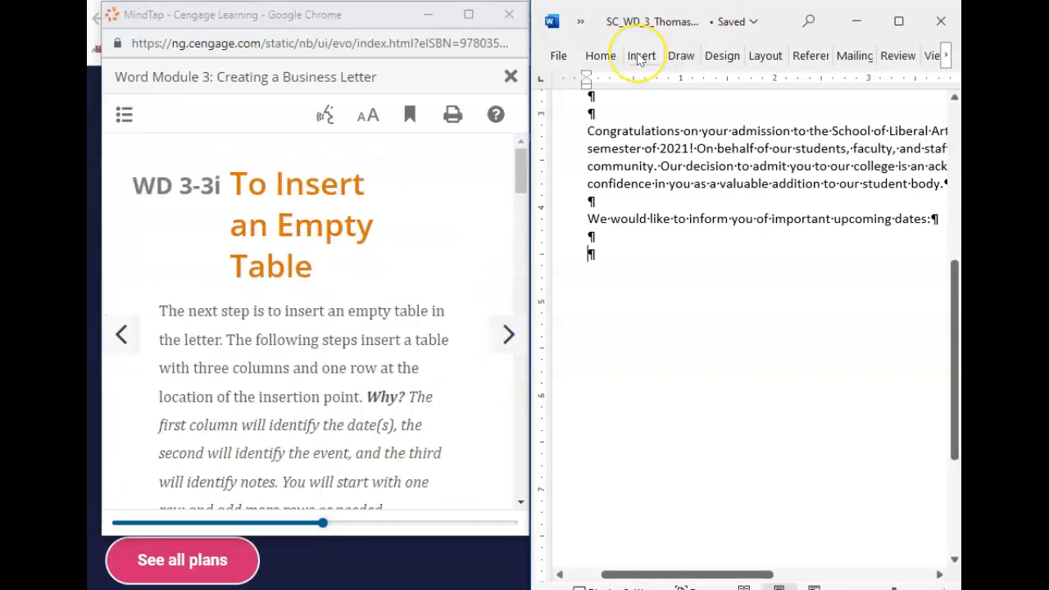
scroll(160, 369, "down", 10)
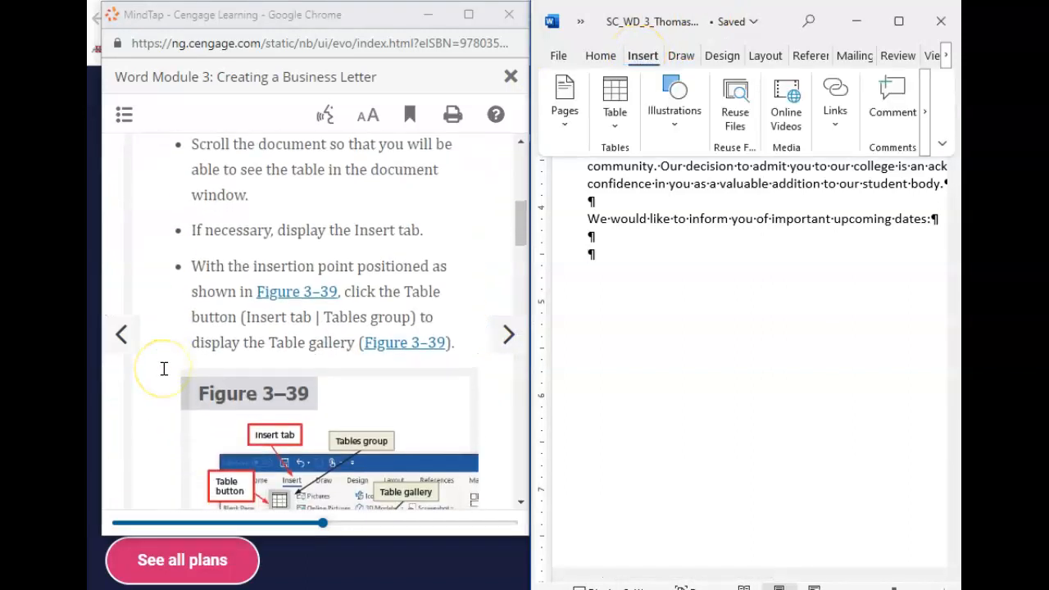
scroll(164, 369, "down", 2)
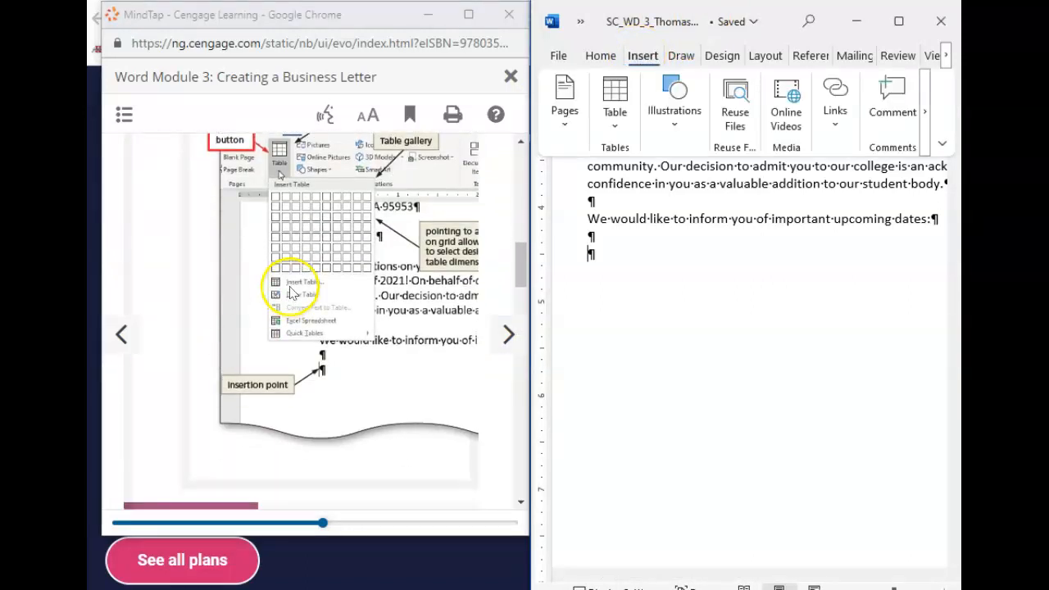
scroll(295, 410, "down", 3)
scroll(293, 410, "up", 2)
scroll(273, 439, "down", 4)
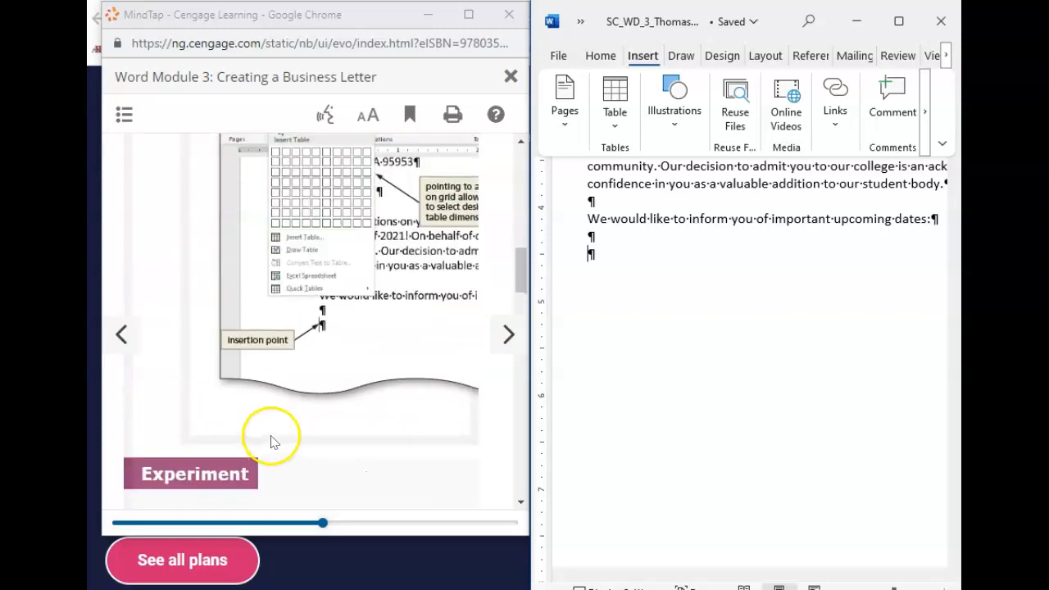
scroll(273, 440, "down", 2)
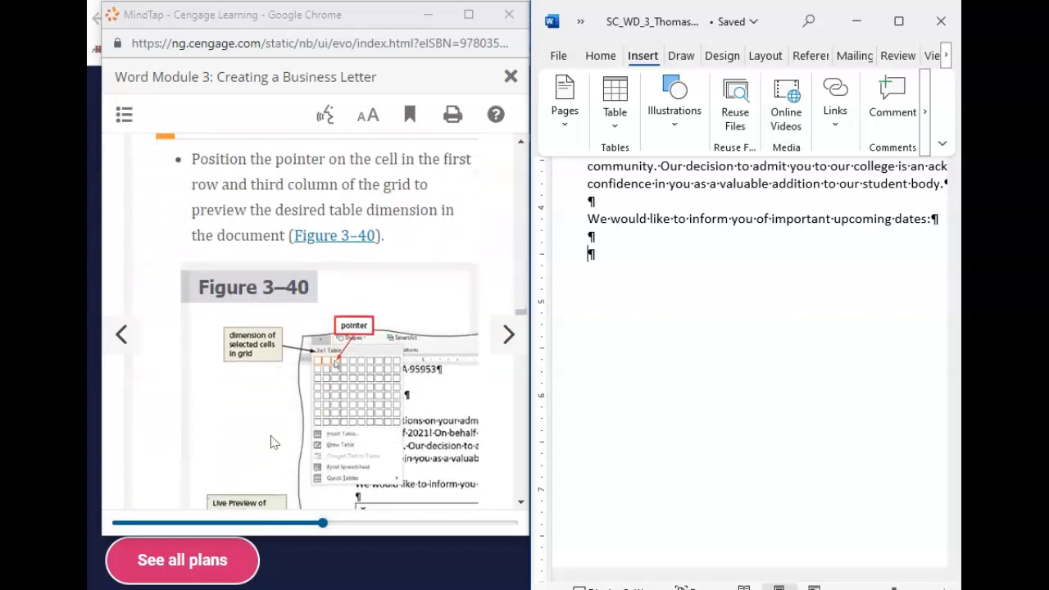
left_click(616, 113)
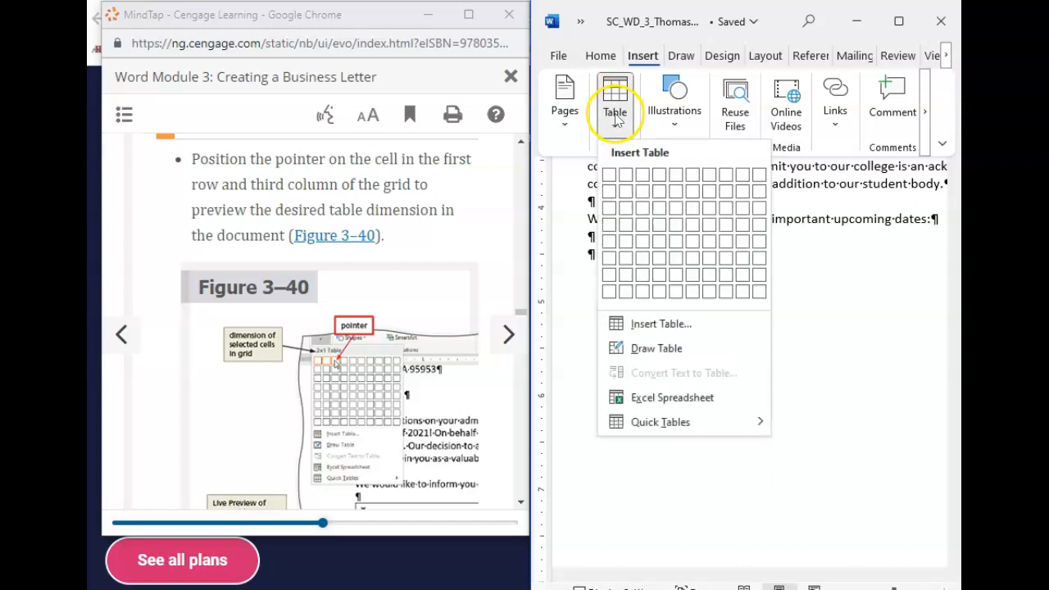
left_click(645, 180)
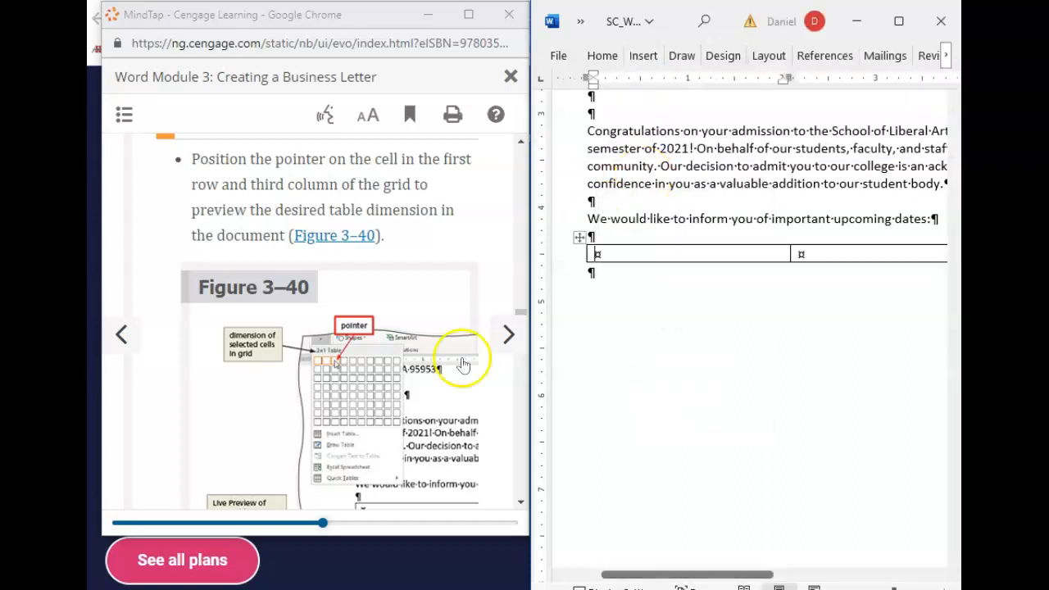
- Compare the new table with Figure 3–41 and read on to the instructions for entering the first row's data
scroll(375, 417, "down", 6)
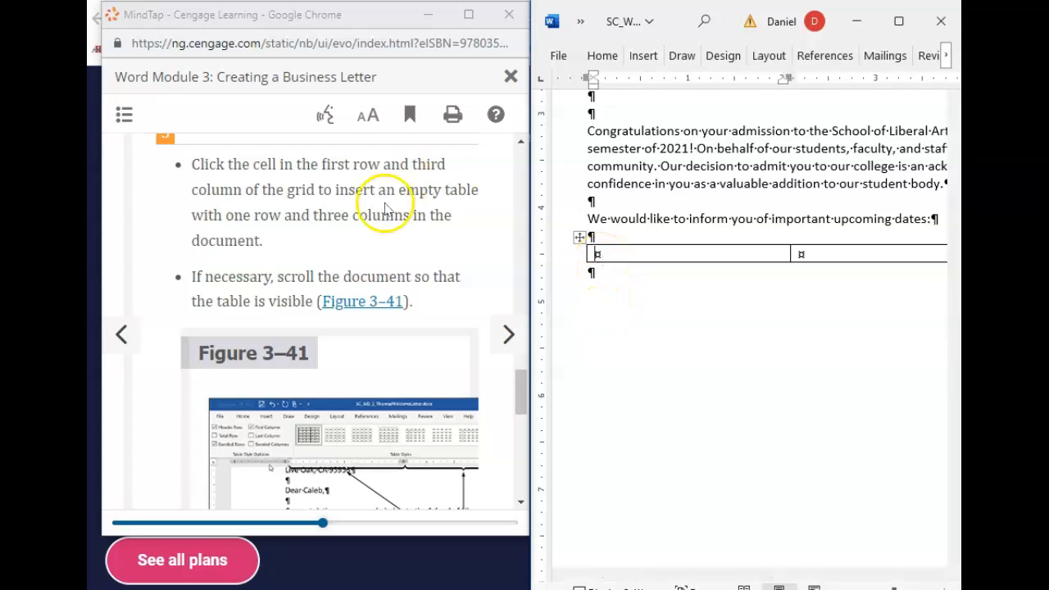
scroll(184, 271, "down", 2)
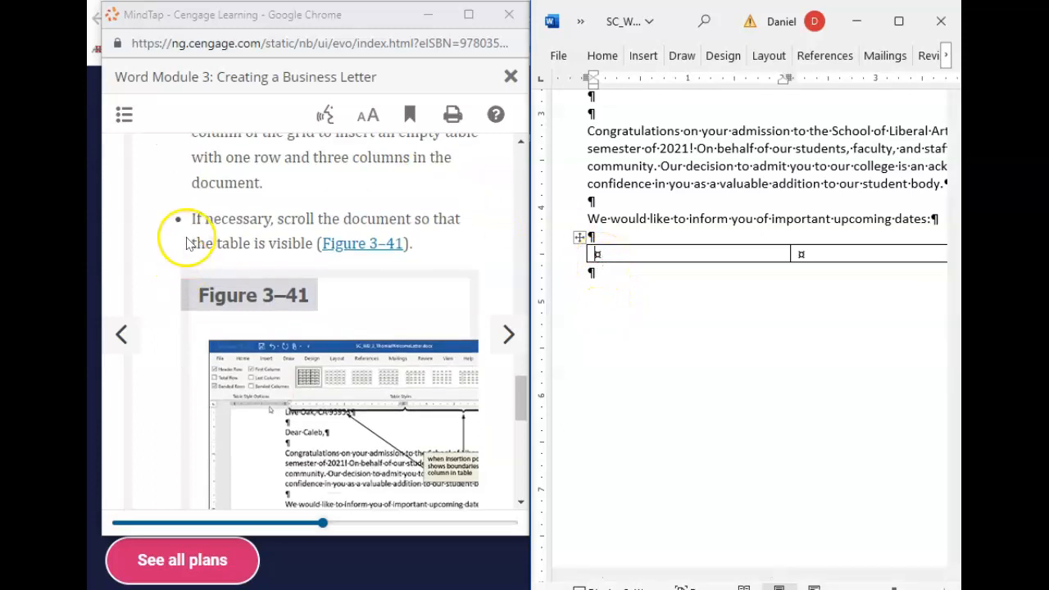
scroll(368, 246, "down", 2)
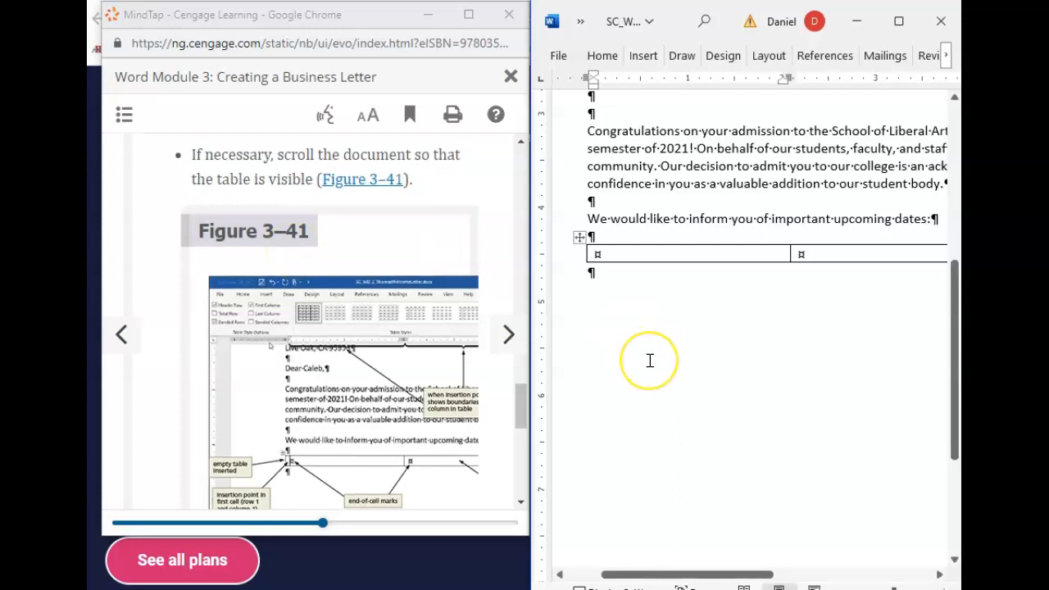
scroll(650, 361, "down", 3)
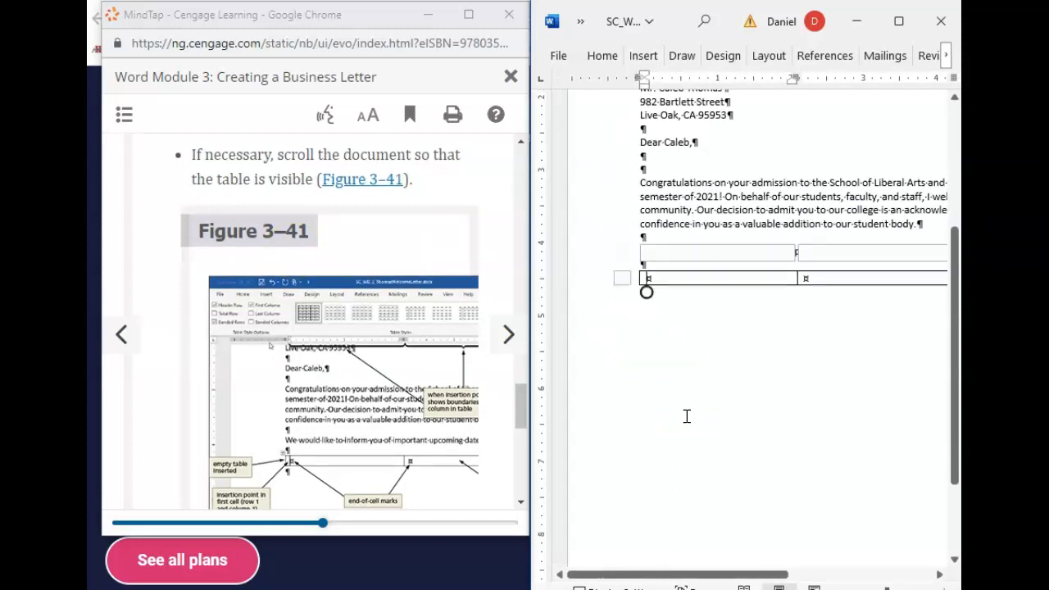
scroll(296, 369, "down", 1)
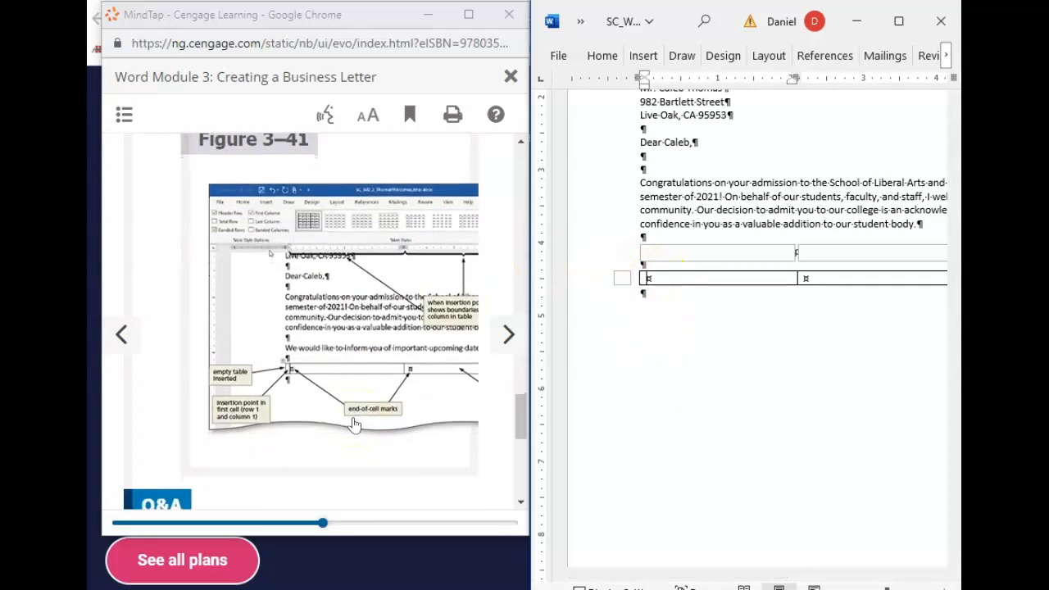
scroll(250, 389, "down", 5)
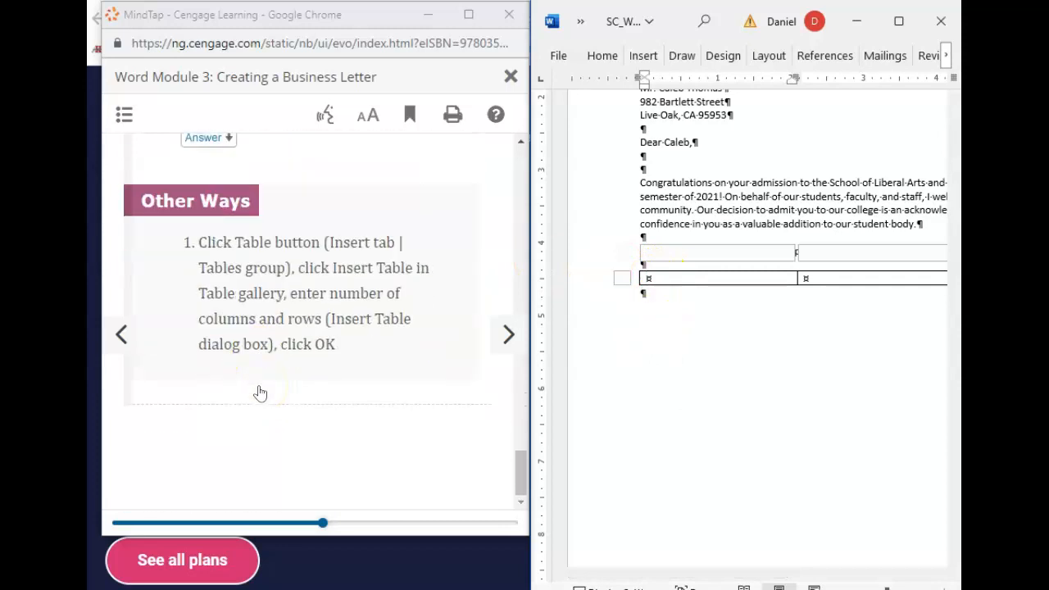
left_click(502, 334)
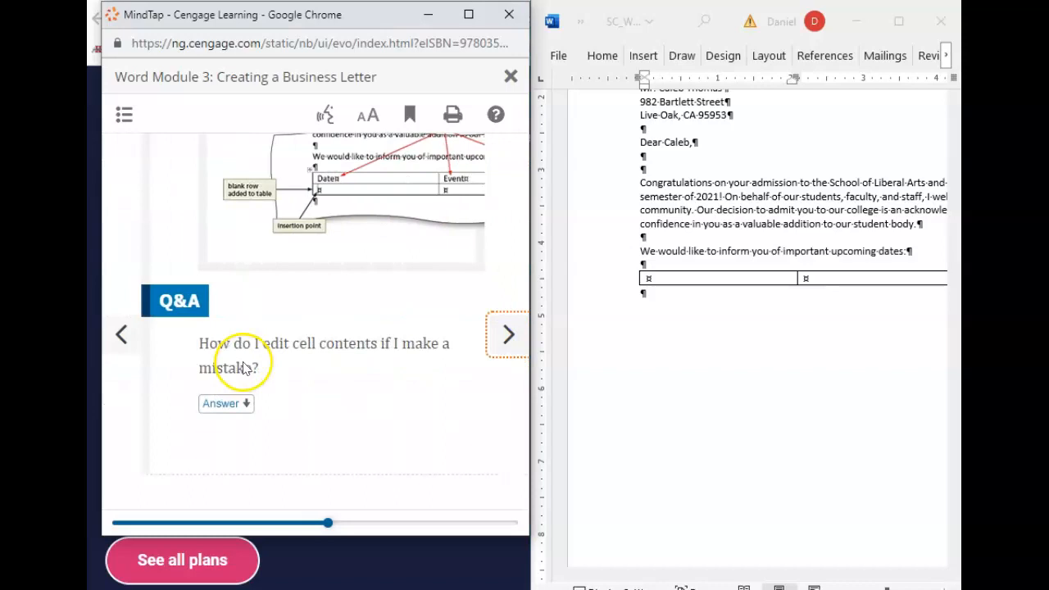
scroll(243, 368, "down", 10)
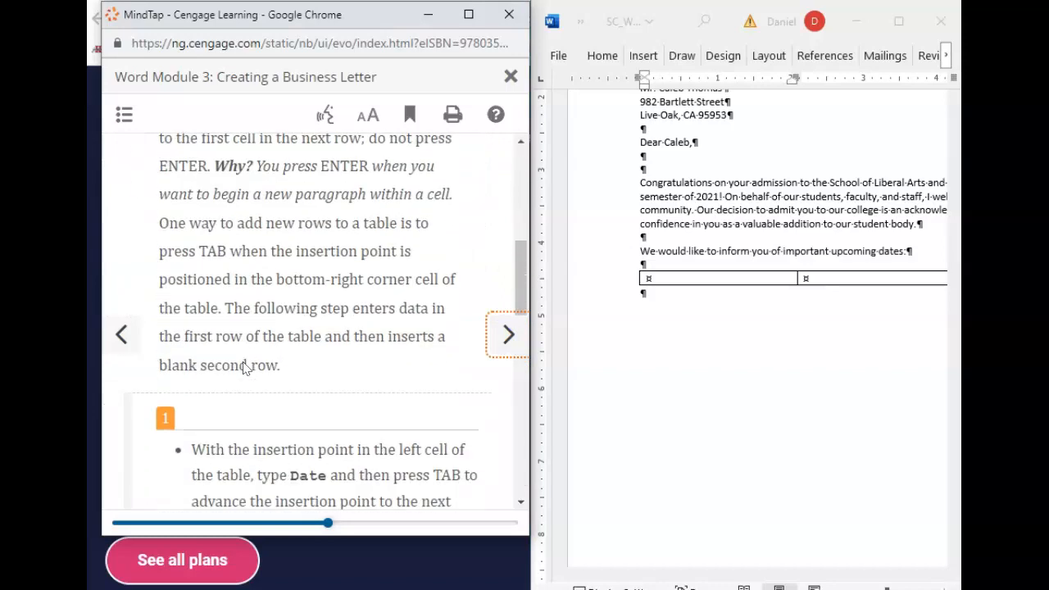
- Enter the column headings Date, Event and Notes in the table's first row
left_click(686, 284)
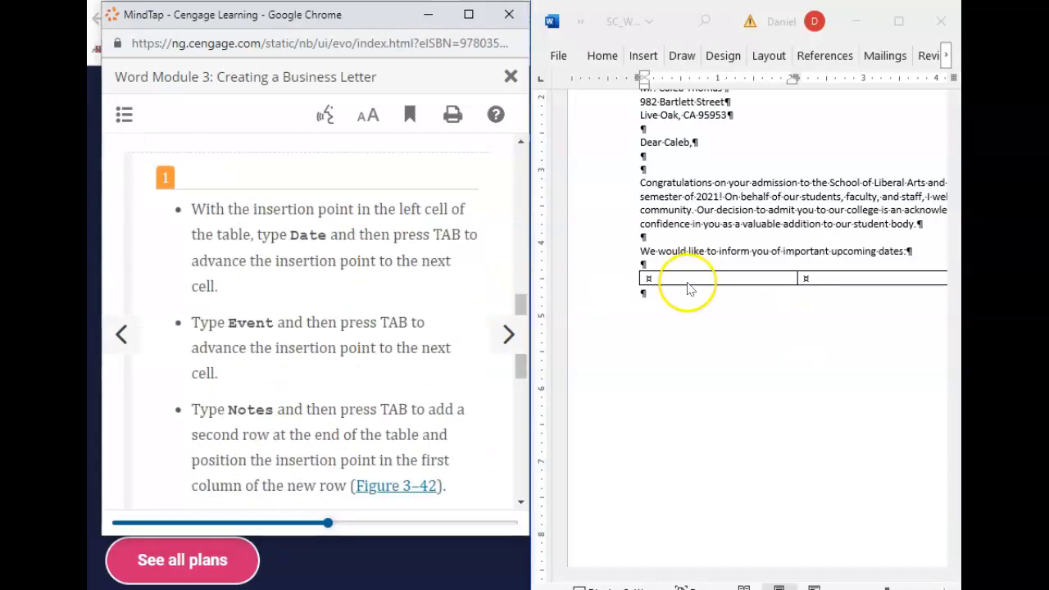
type("da")
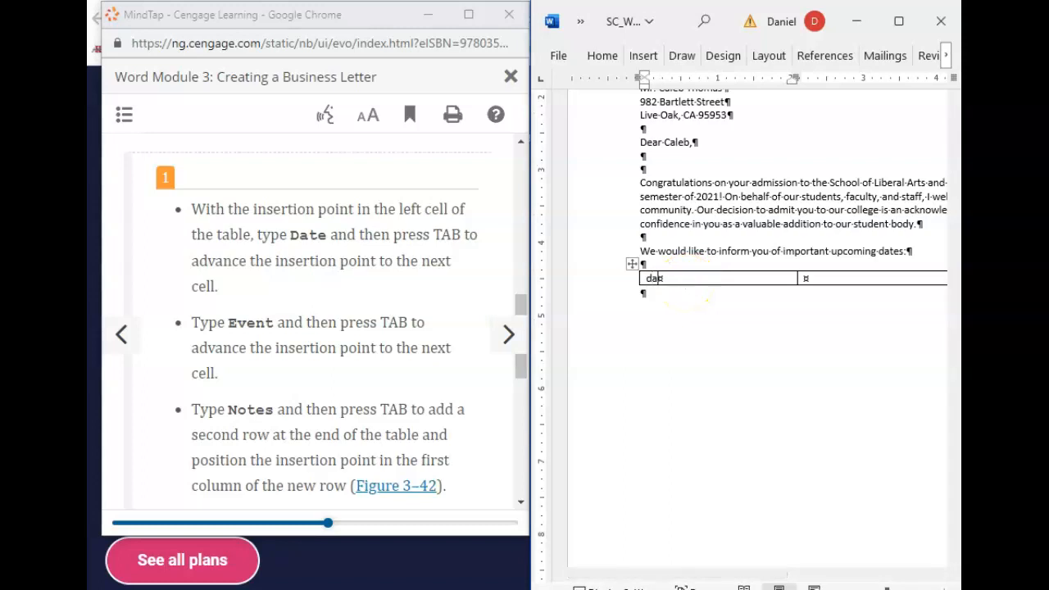
key("Tab")
type("Event")
key("Tab")
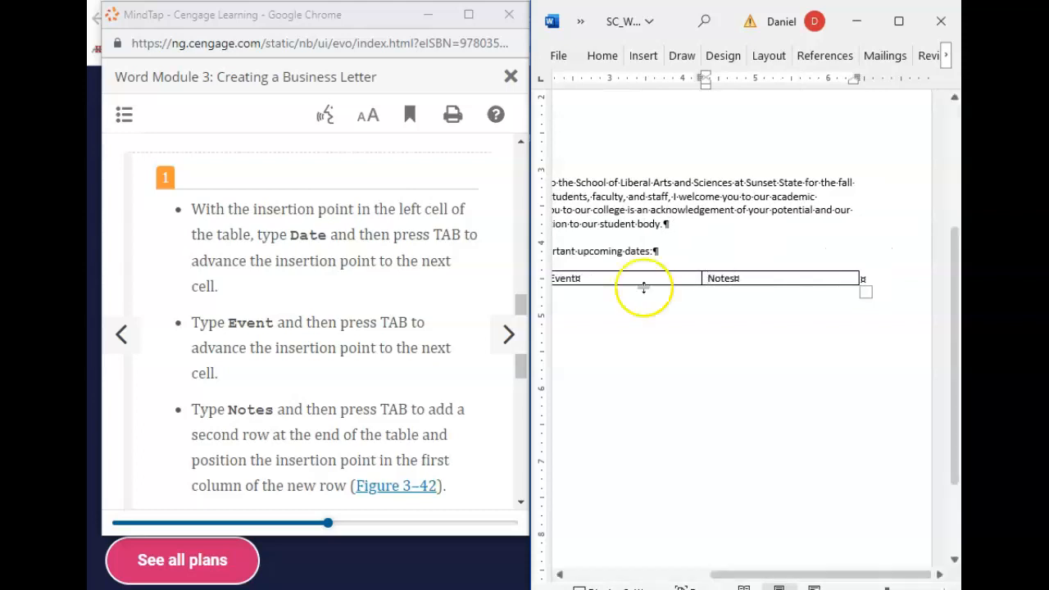
- Read the rest of the first-row instructions and the next section's data for the second row
scroll(366, 325, "down", 2)
scroll(369, 323, "down", 3)
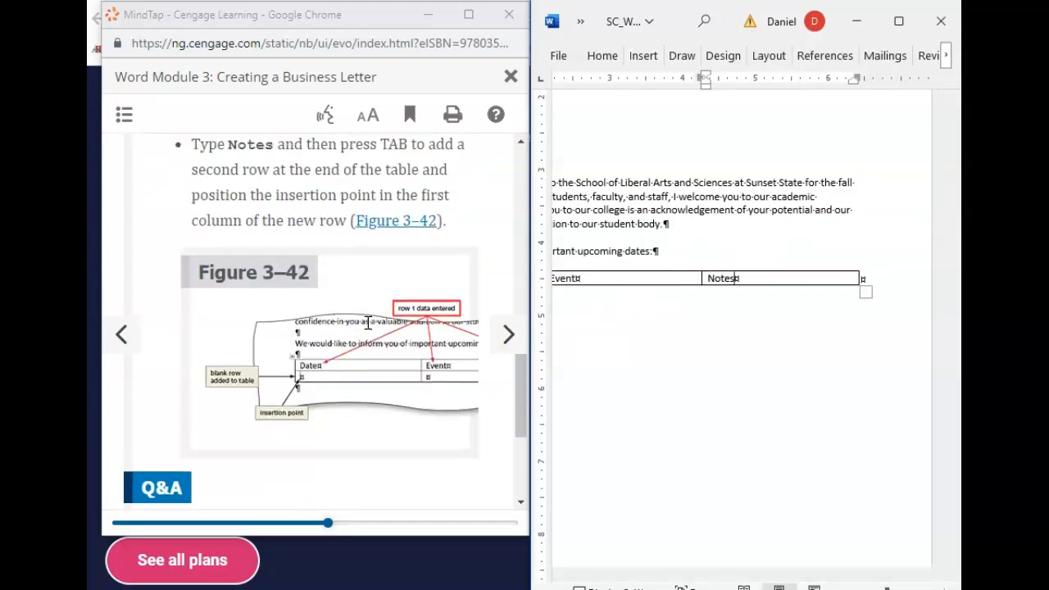
scroll(368, 323, "down", 1)
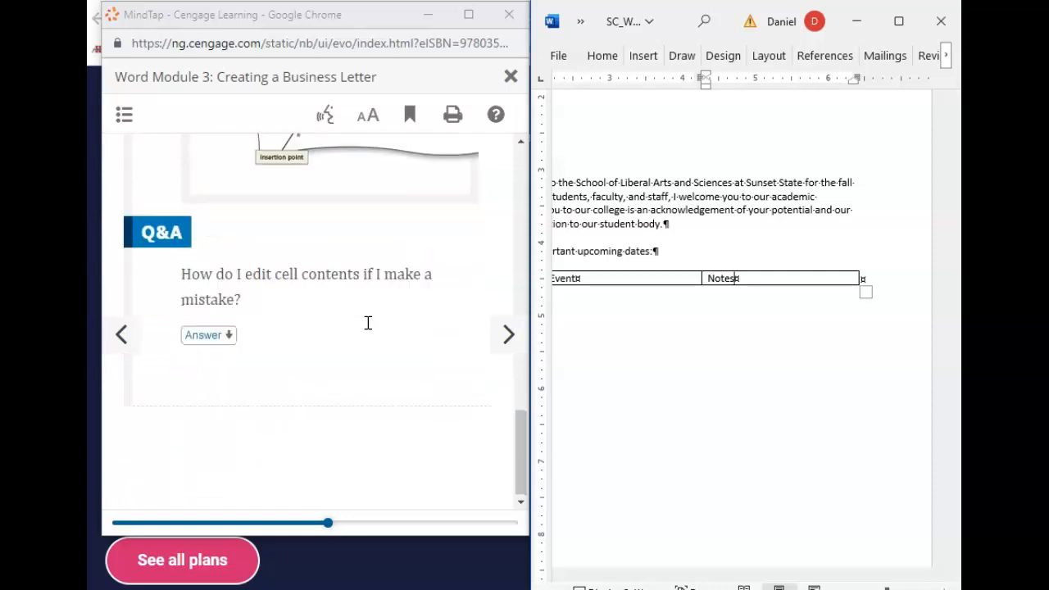
left_click(506, 336)
scroll(344, 372, "down", 4)
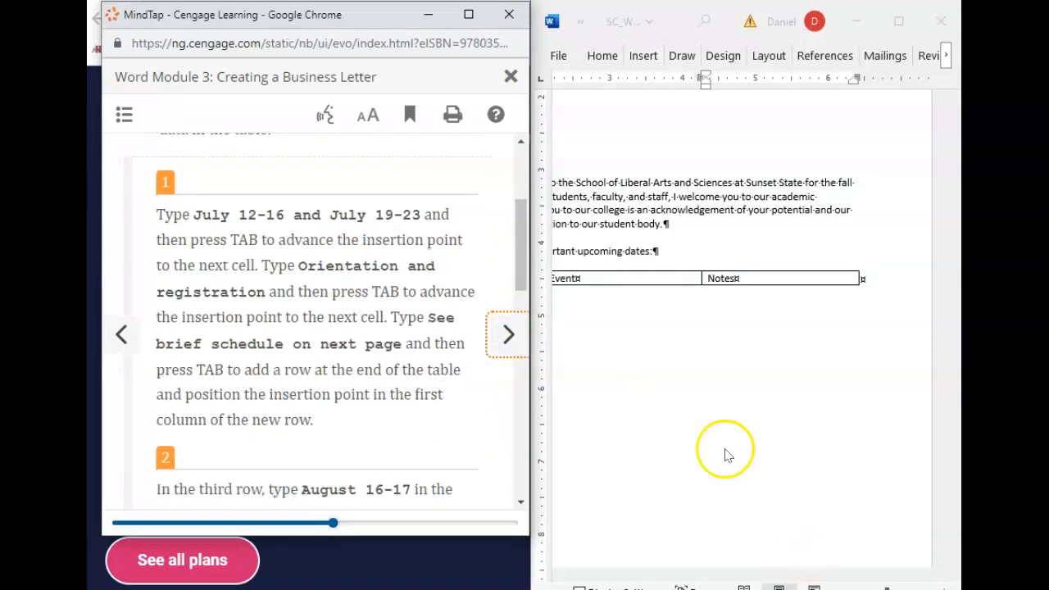
scroll(708, 442, "left", 3)
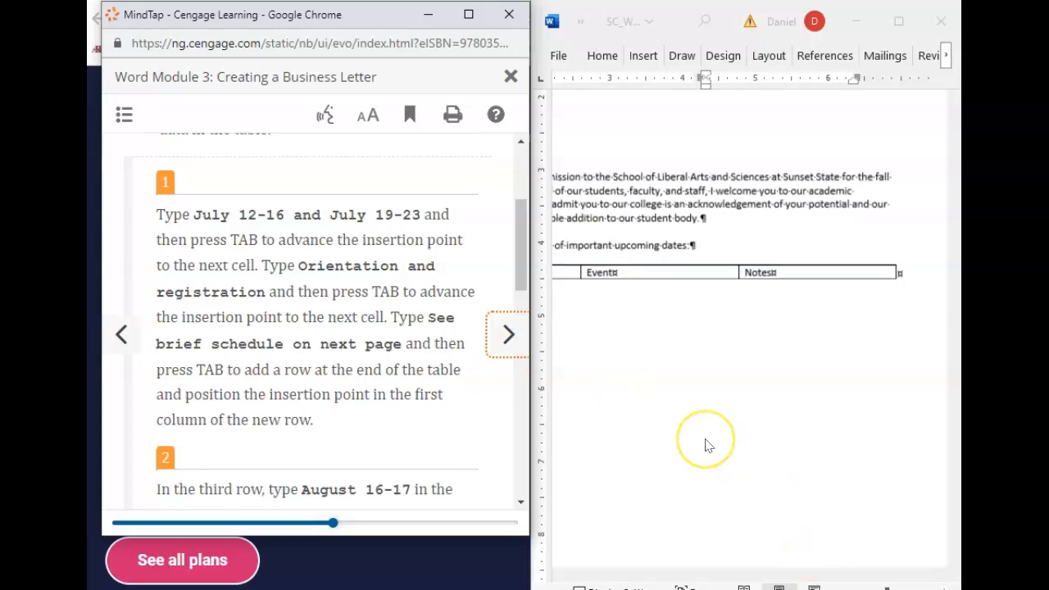
- Recheck the instruction for the Notes cell and add a blank second row to the end of the table
left_click(121, 333)
scroll(273, 458, "down", 3)
scroll(275, 459, "down", 7)
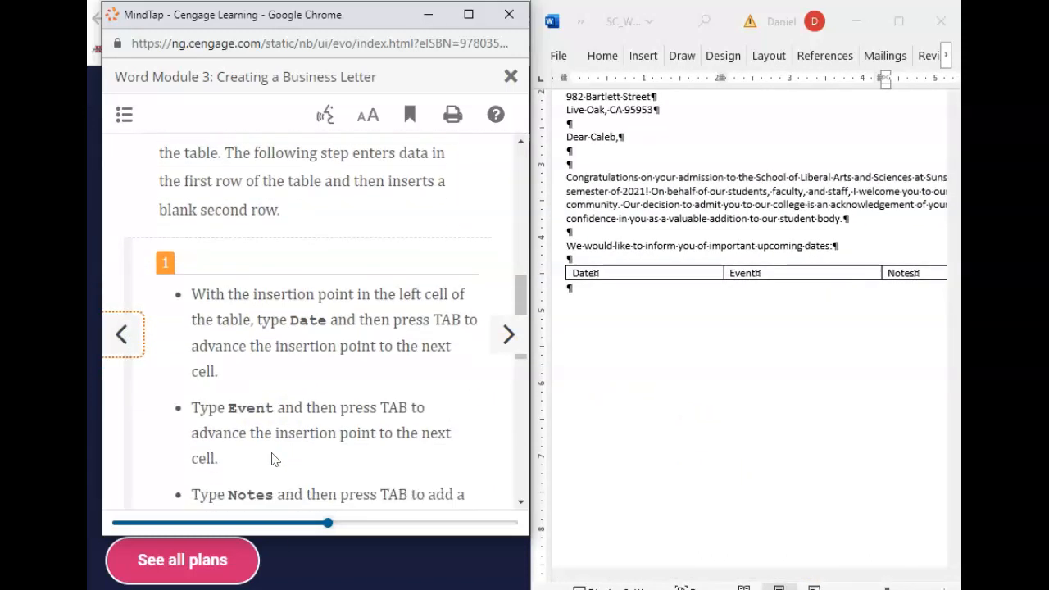
scroll(273, 456, "down", 2)
scroll(274, 457, "up", 4)
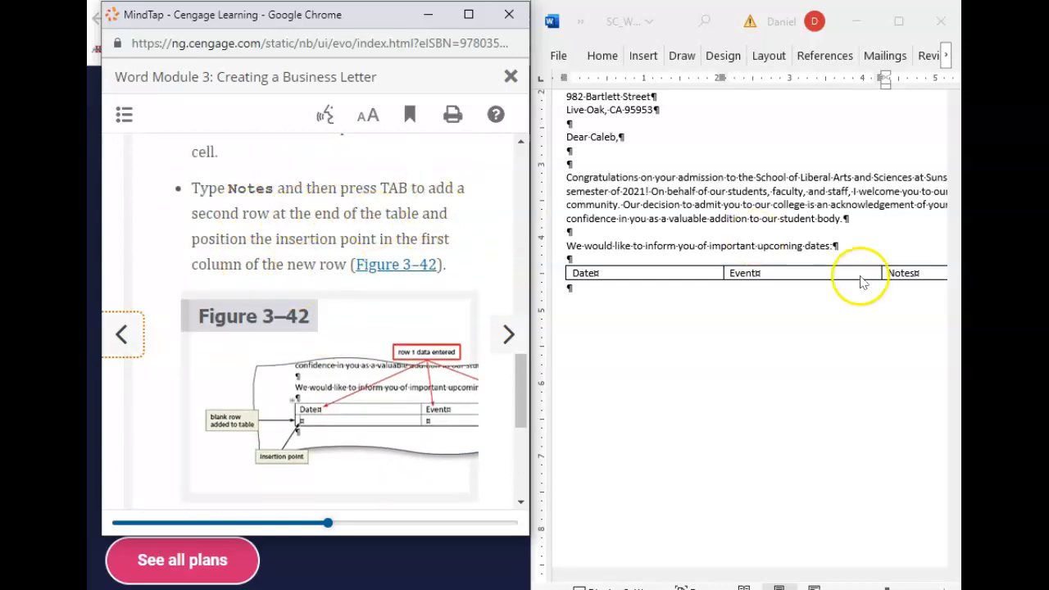
left_click(924, 279)
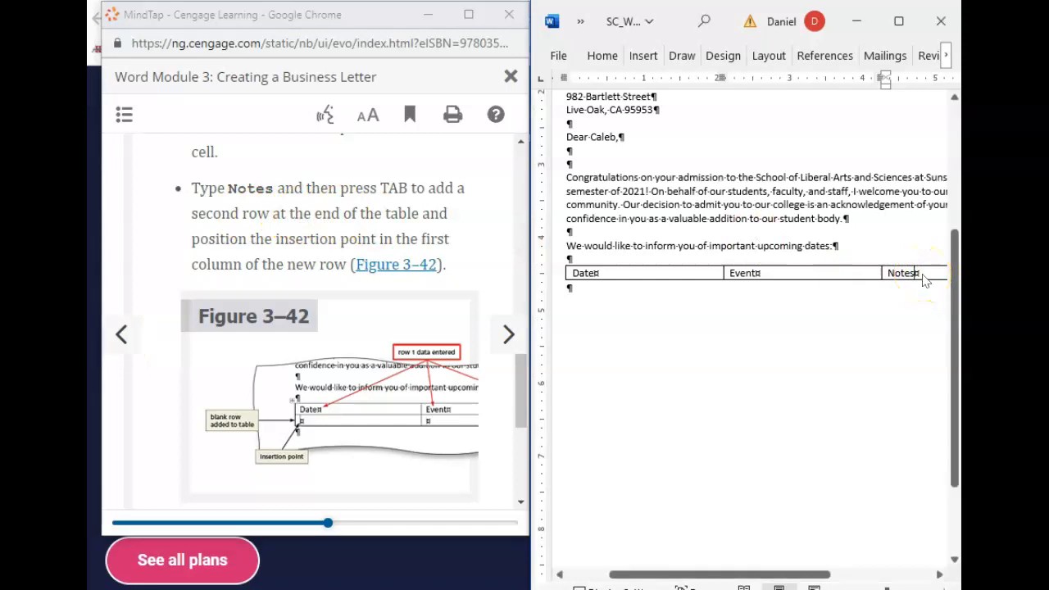
key("Tab")
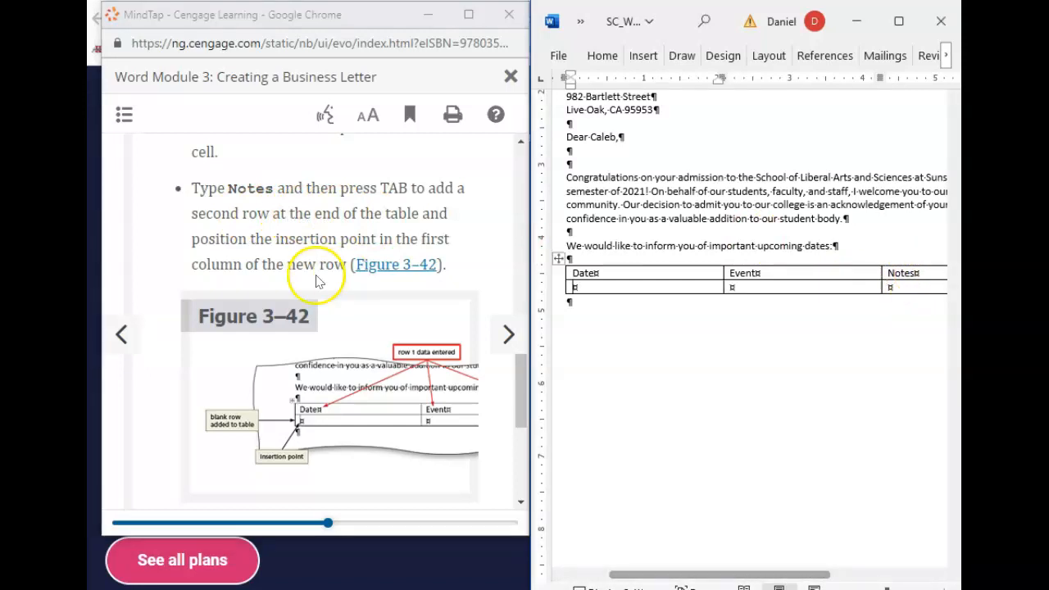
- Enter "July 12-16 and July 19-23" in the Date column of the table's second row
left_click(509, 328)
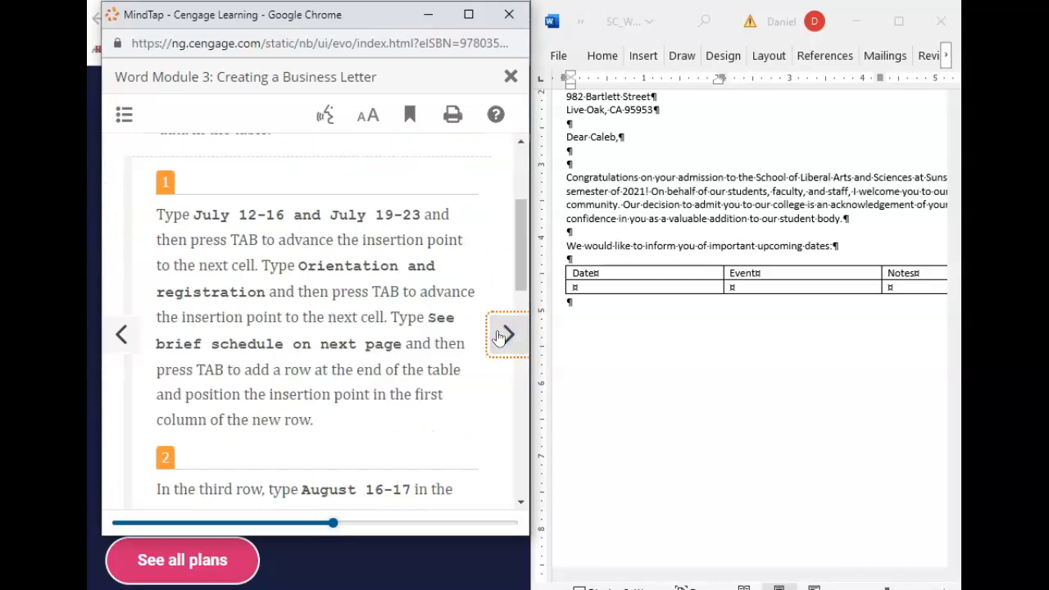
left_click(611, 294)
type("July 12-16 and July 19-23")
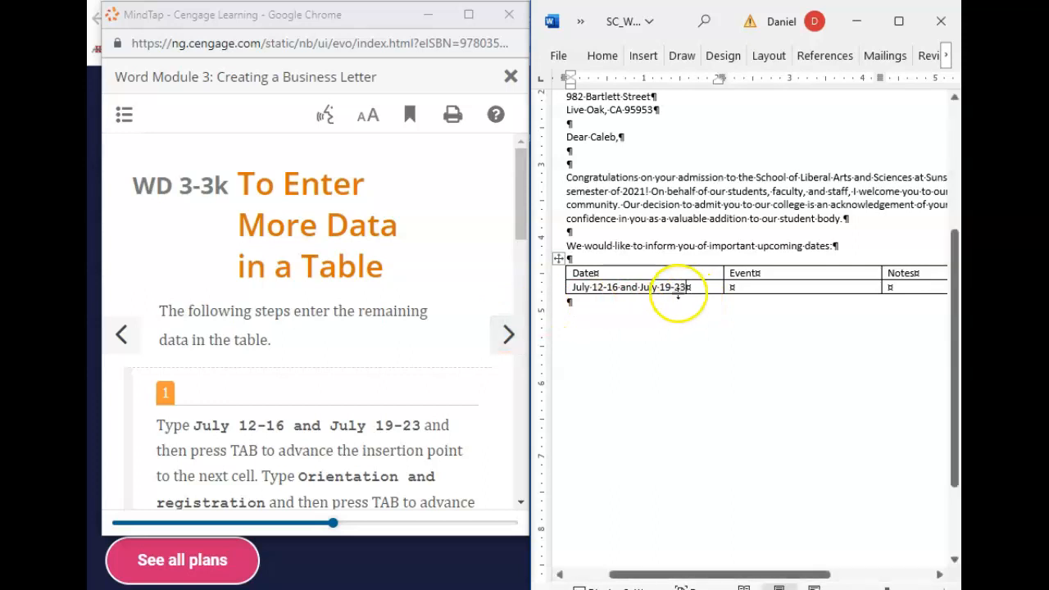
key("BackSpace")
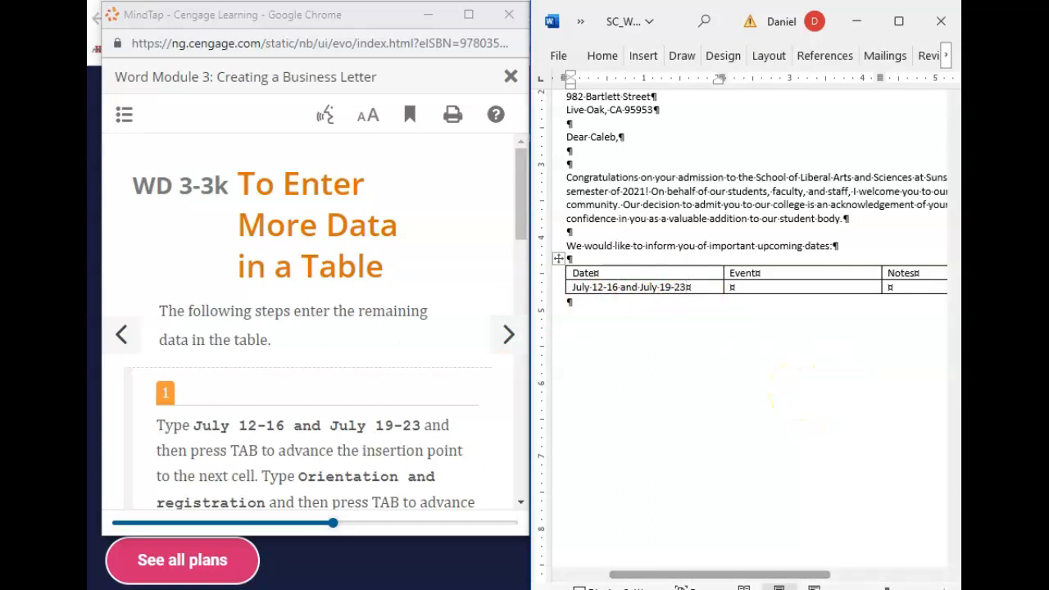
- Enter "Orientation and registration" in the Event column and "See brief schedule on next page" in the Notes column of the table's second row
scroll(307, 361, "down", 2)
scroll(307, 361, "down", 1)
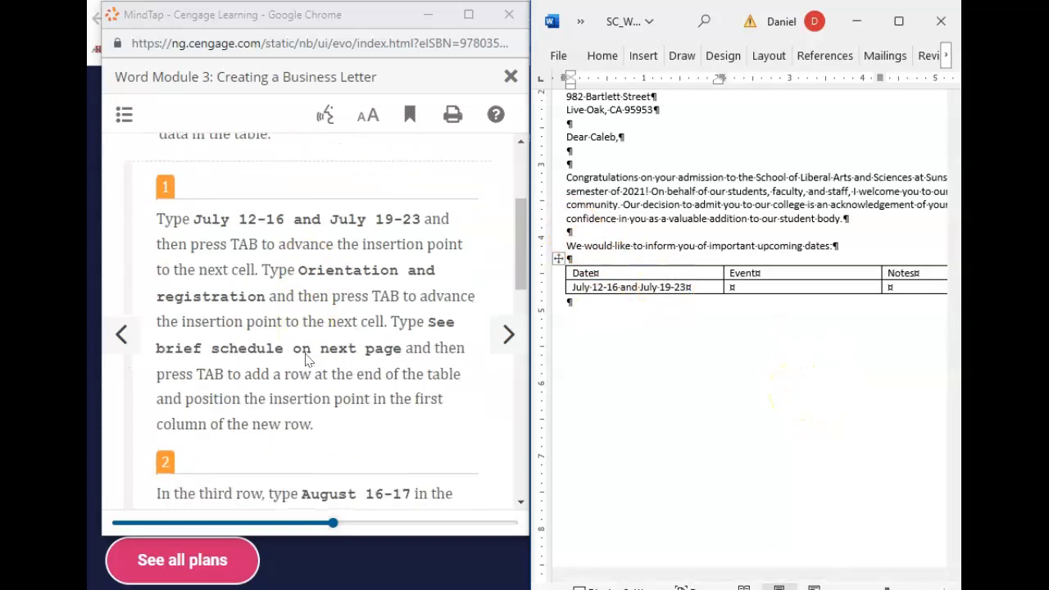
left_click(749, 287)
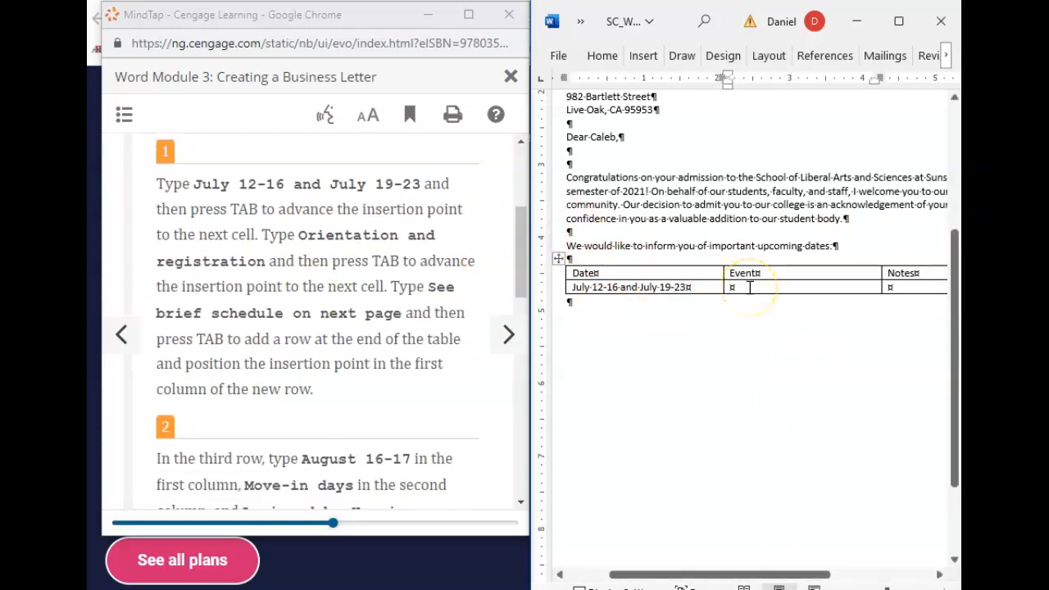
type("Orientation and registration")
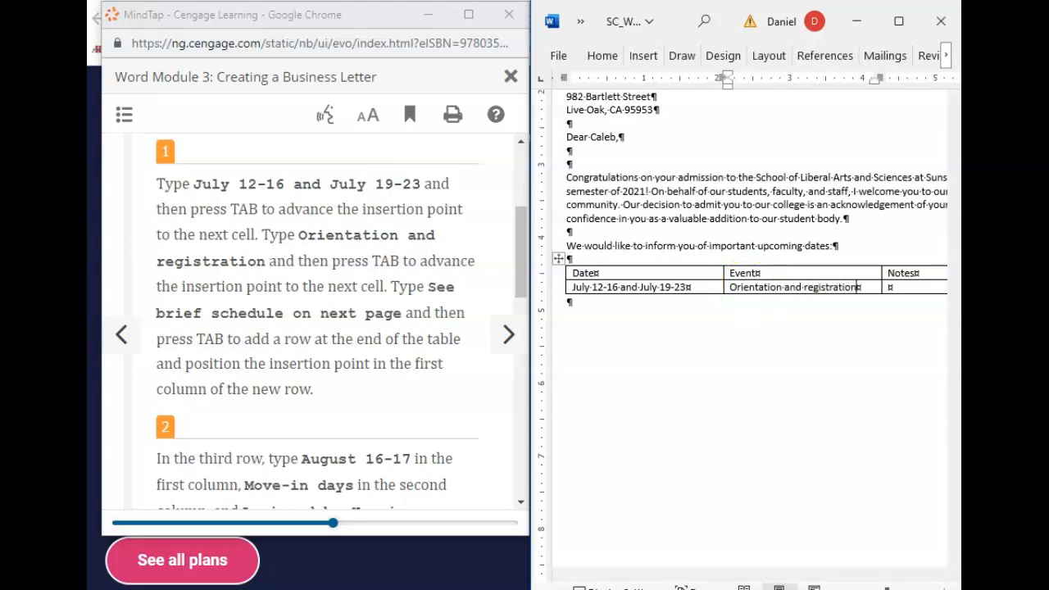
key("Tab")
type("Se")
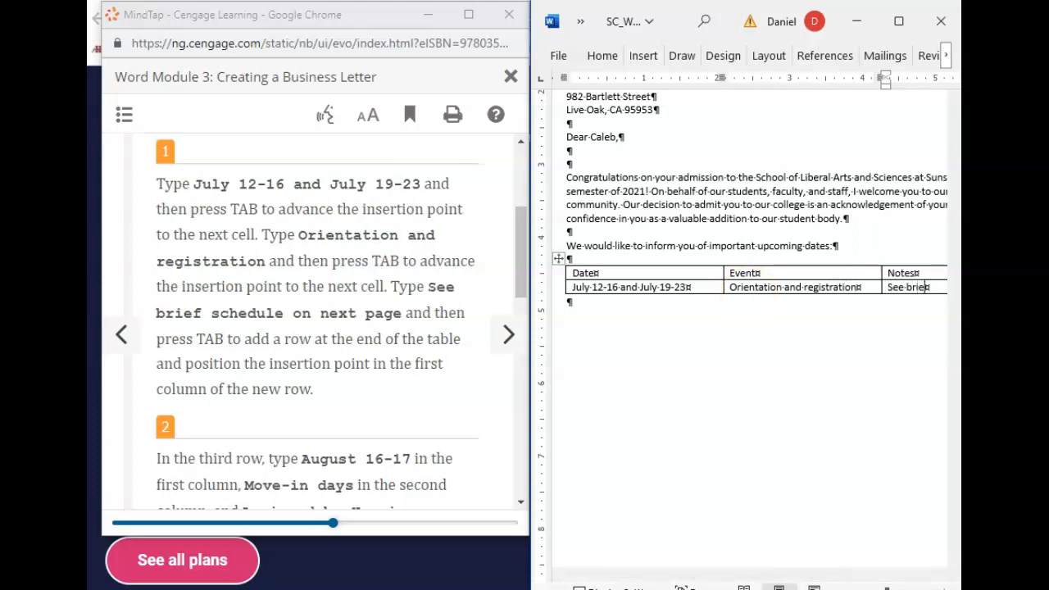
type("e brief schedule on next page")
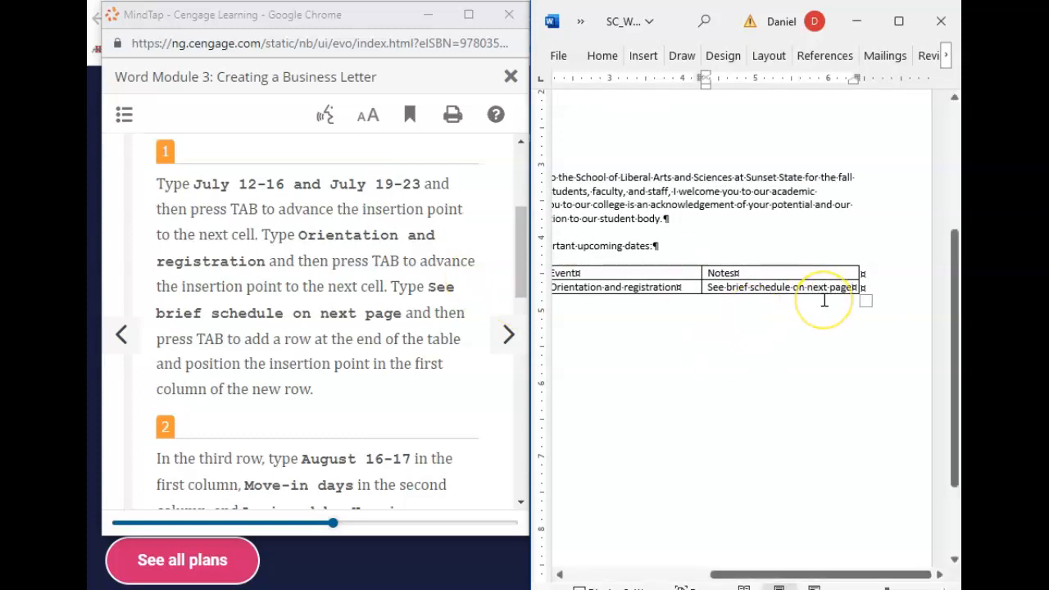
- Add a third row to the table containing "August 16-17", "Move-in days" and "Assigned by Housing Services"
key("Tab")
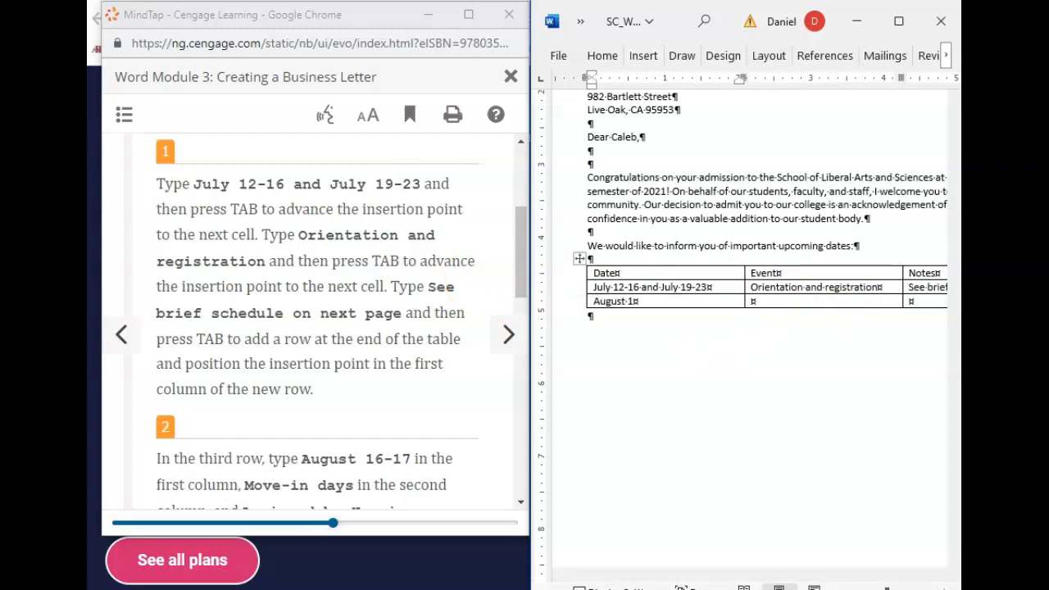
key("Tab")
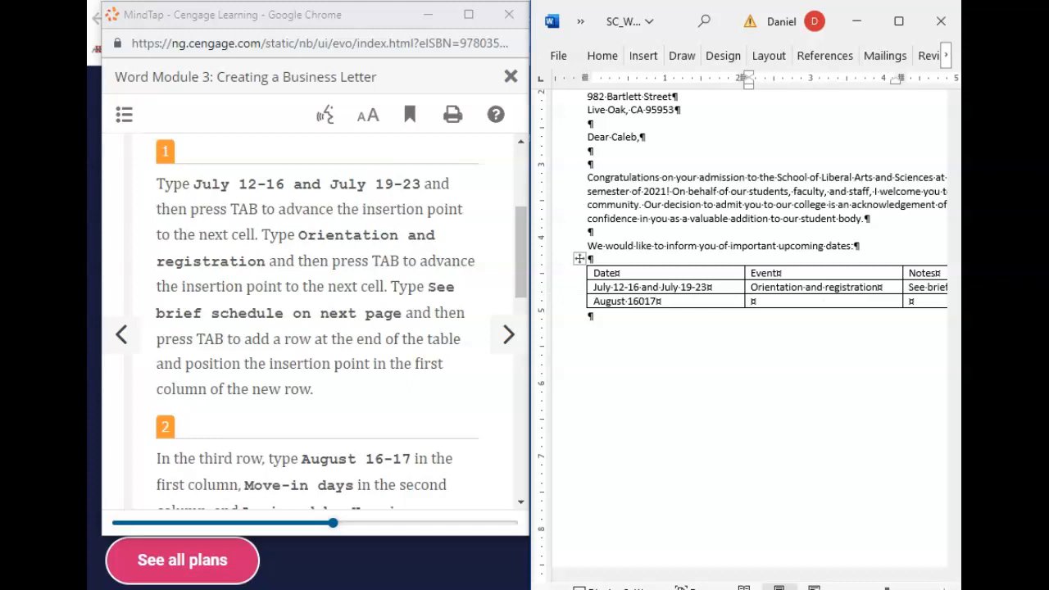
left_click(647, 302)
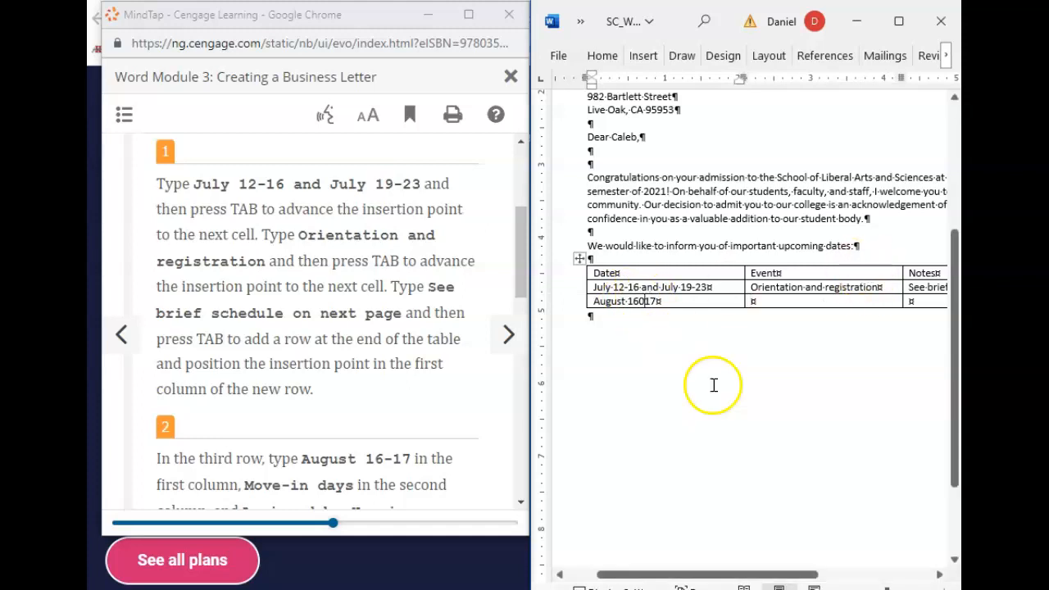
key("BackSpace")
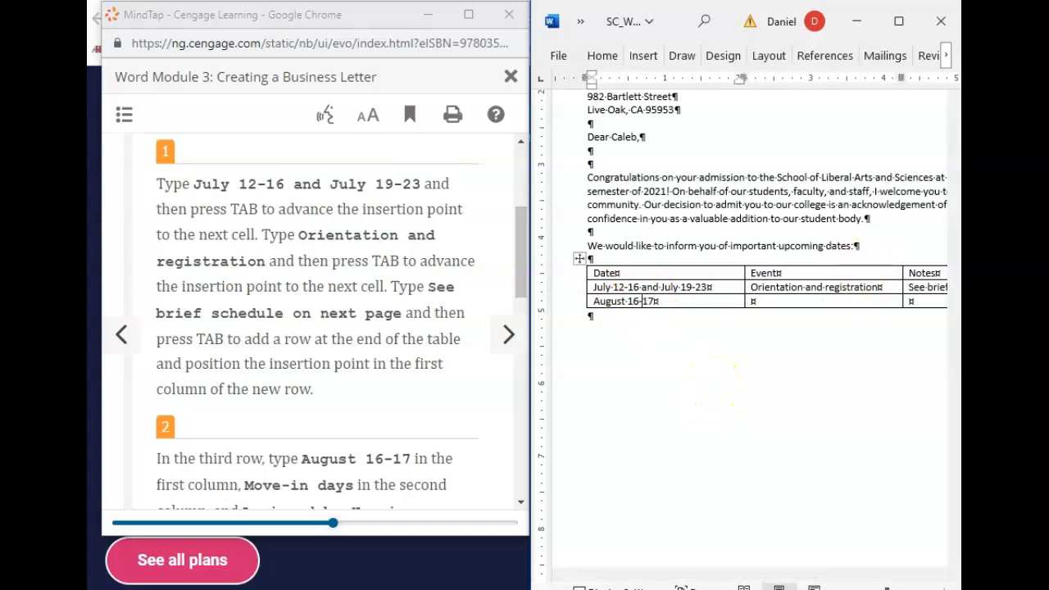
left_click(760, 303)
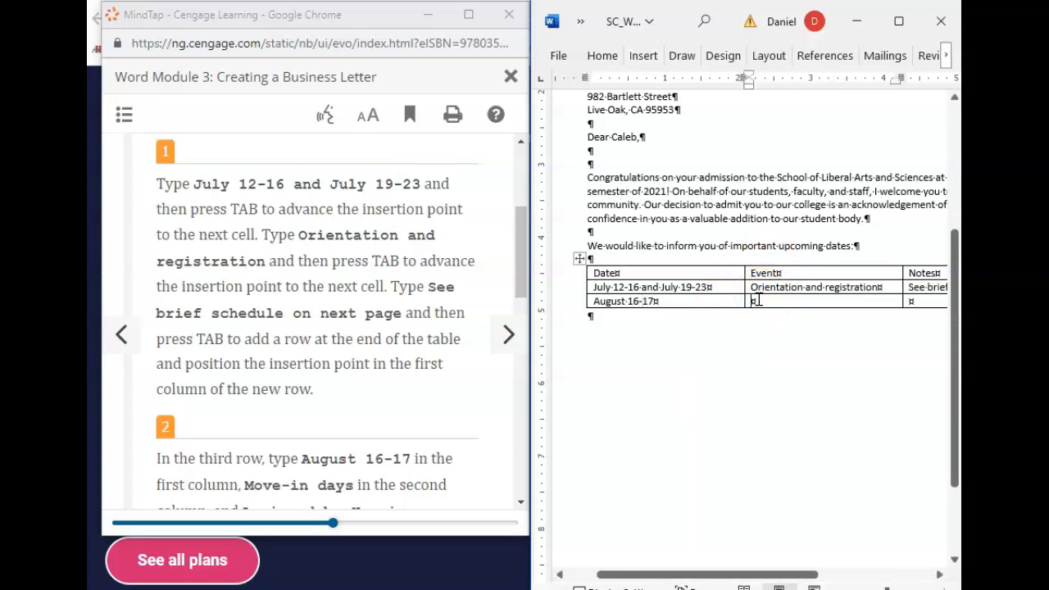
scroll(320, 382, "down", 3)
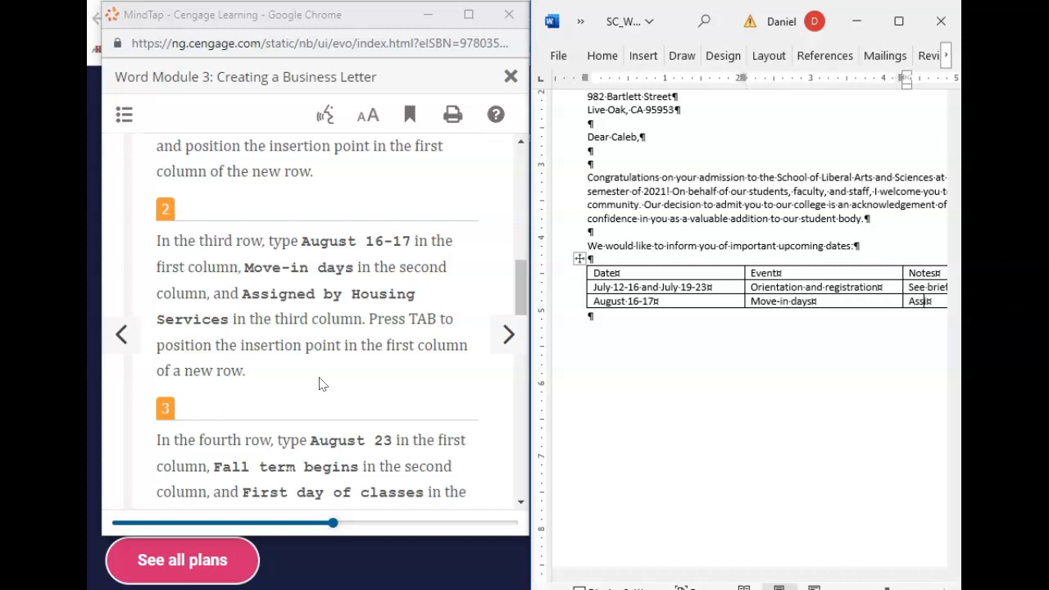
type("by Housing Services")
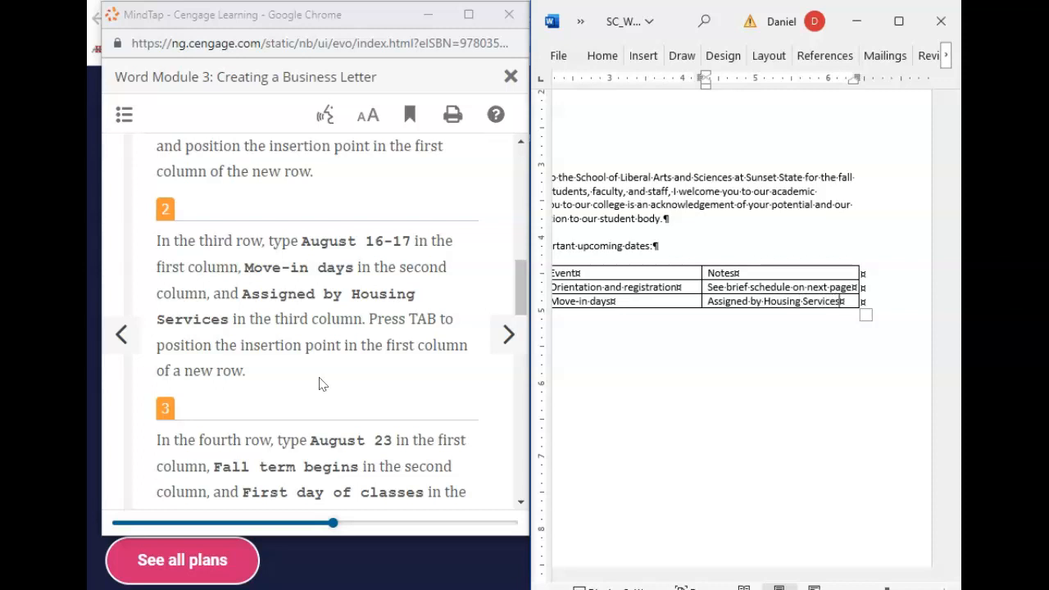
- Add a fourth row to the table containing "August 23", "Fall term begins" and "First day of classes"
key("Tab")
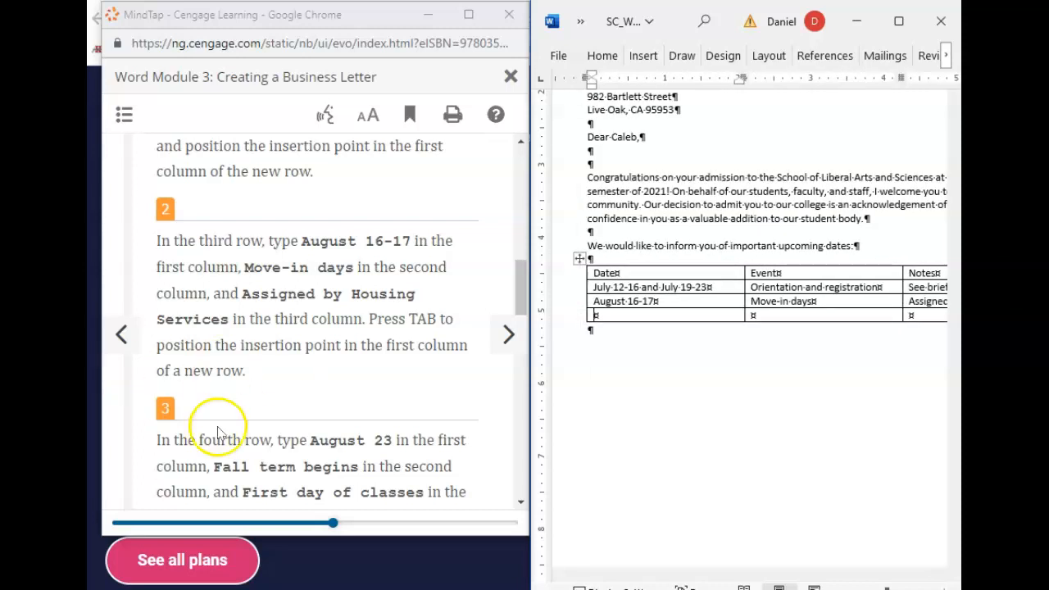
scroll(228, 347, "up", 1)
scroll(228, 347, "down", 3)
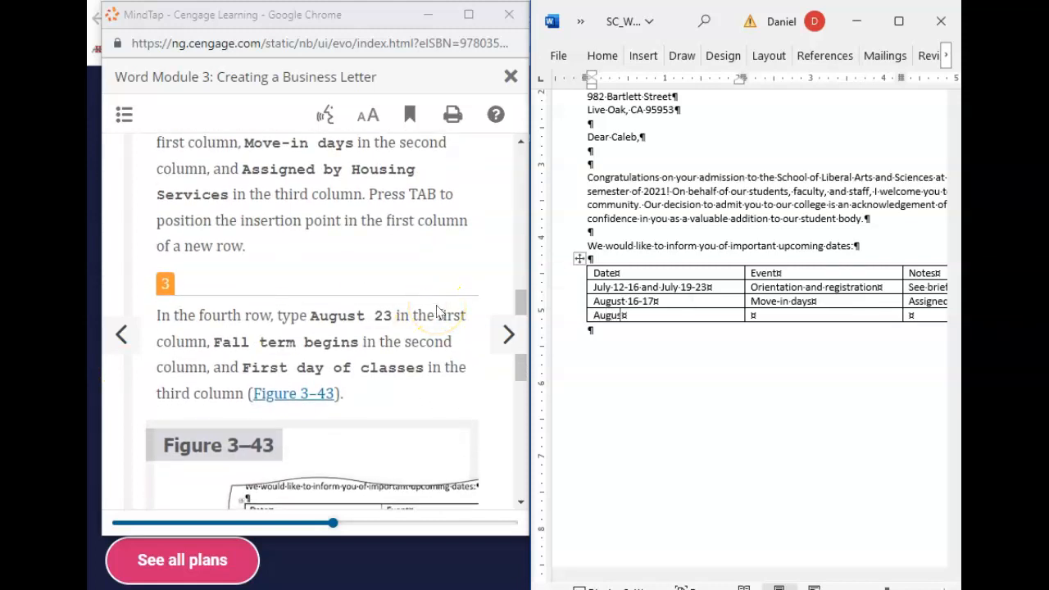
key("Tab")
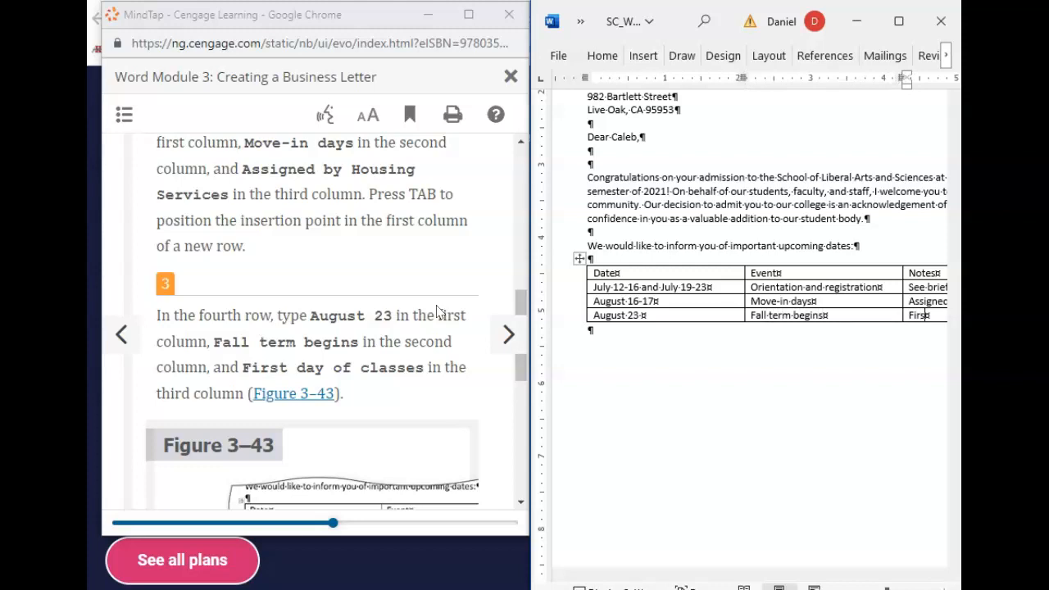
type("day of cla")
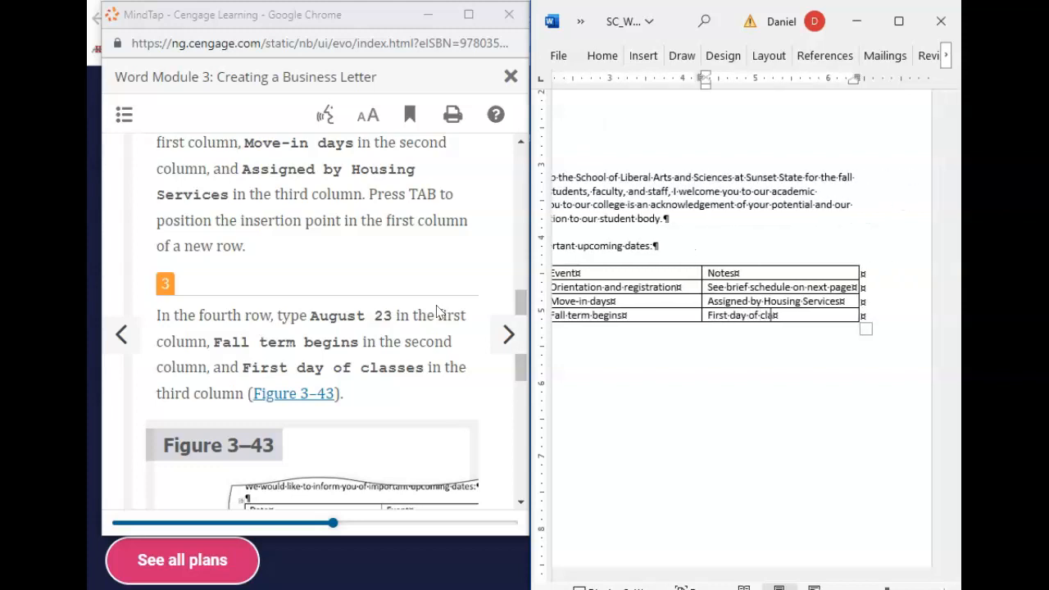
- Go to the course section on applying a table style and read its First Column check box instruction alongside the letter's table
left_click(433, 310)
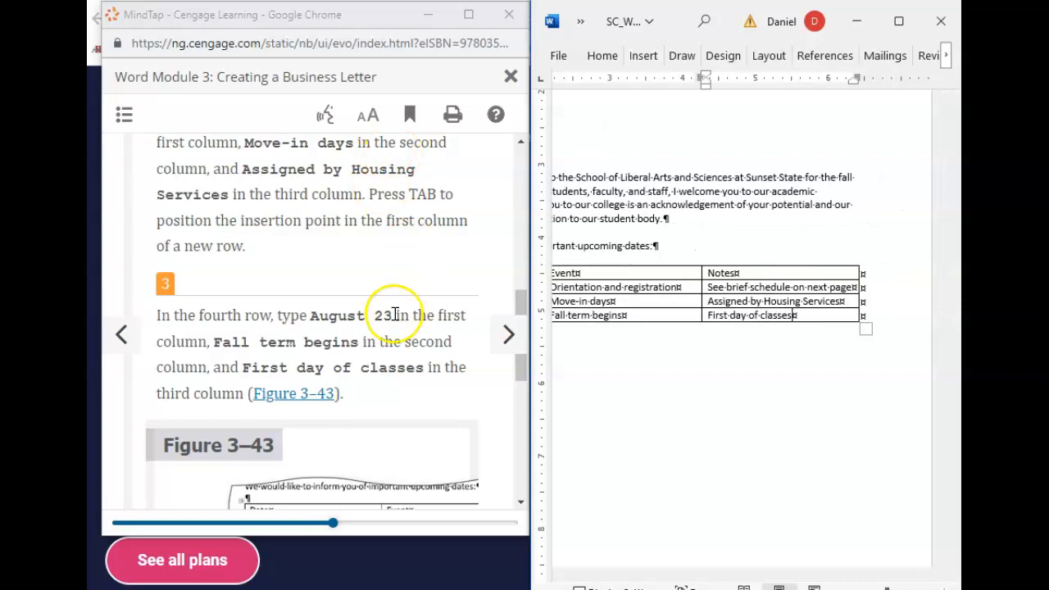
scroll(426, 311, "down", 5)
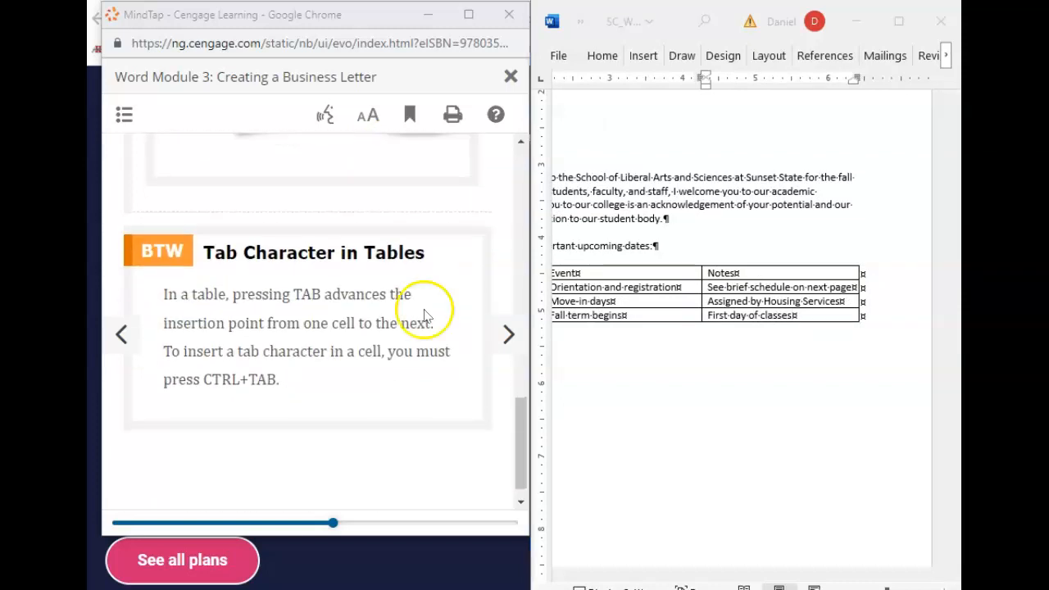
left_click(508, 334)
scroll(211, 353, "down", 5)
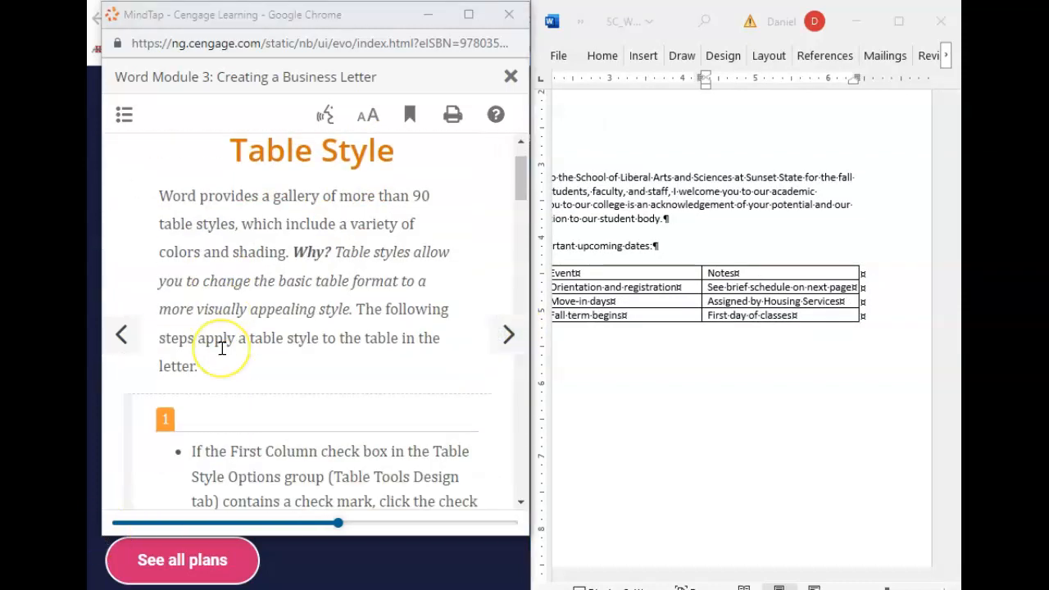
left_click(703, 449)
scroll(636, 418, "left", 3)
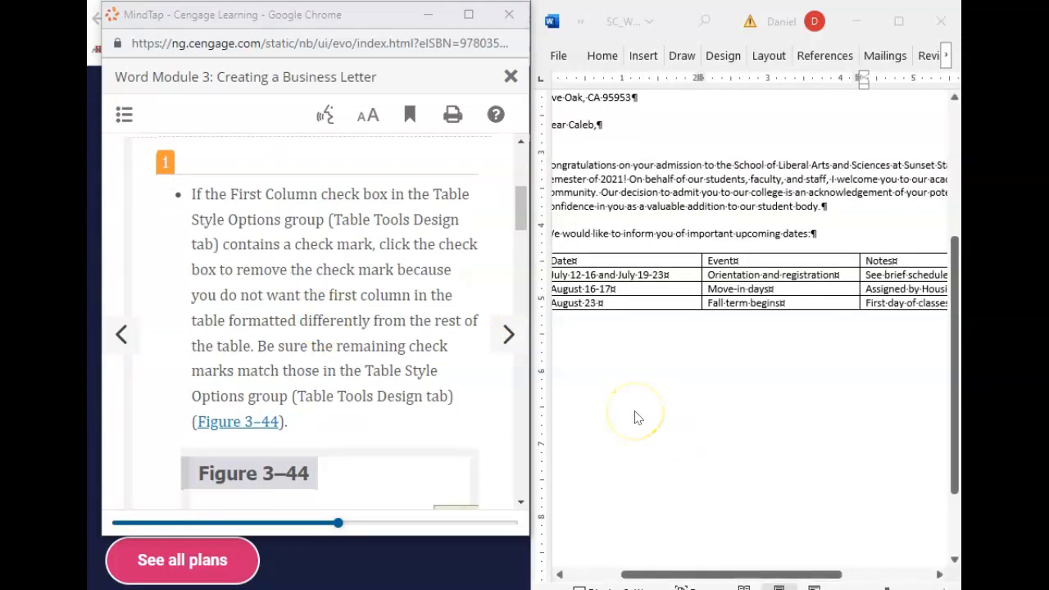
scroll(636, 418, "left", 1)
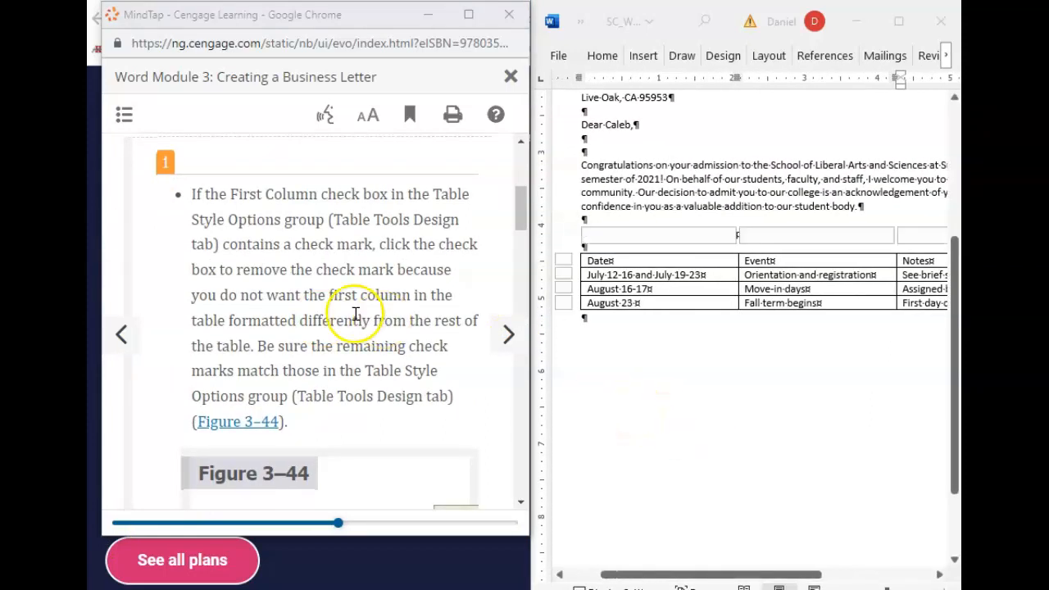
scroll(355, 314, "up", 2)
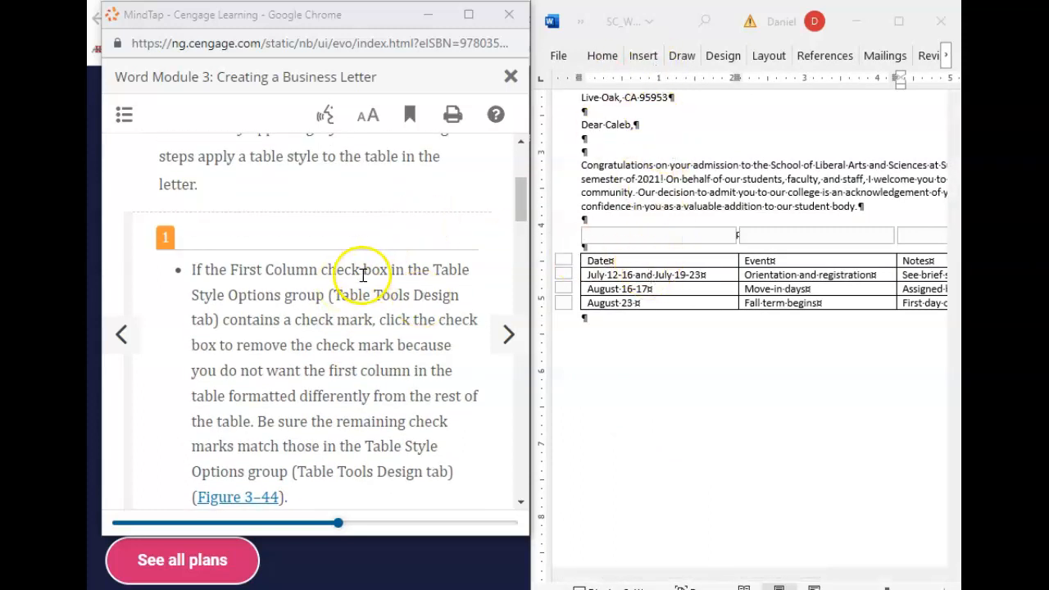
left_click(626, 260)
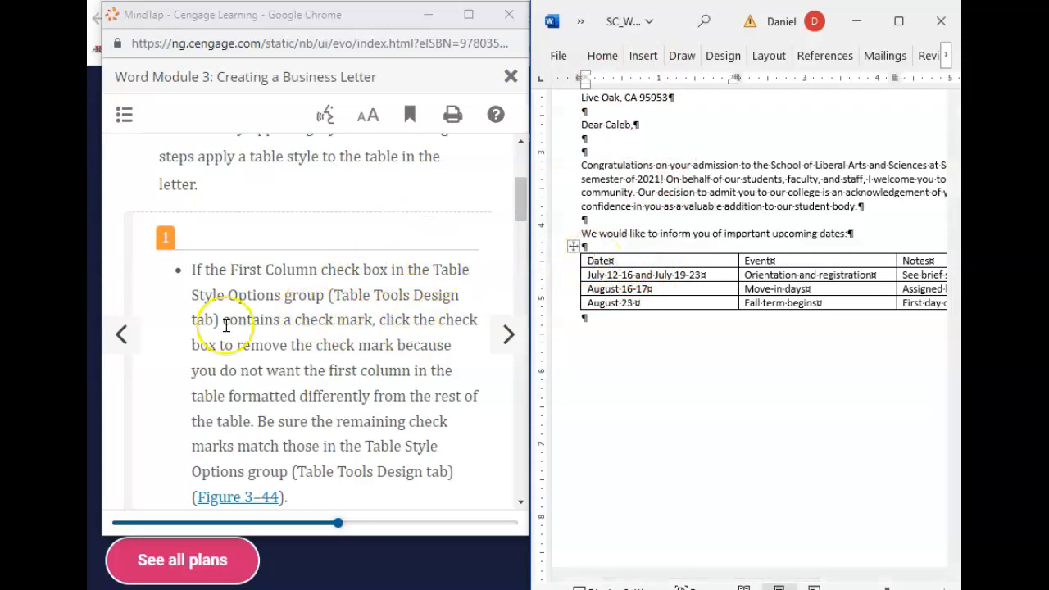
- Compare the letter's table with Figure 3-43 in the previous section, and return to the first table style instruction
scroll(238, 351, "up", 3)
left_click(122, 335)
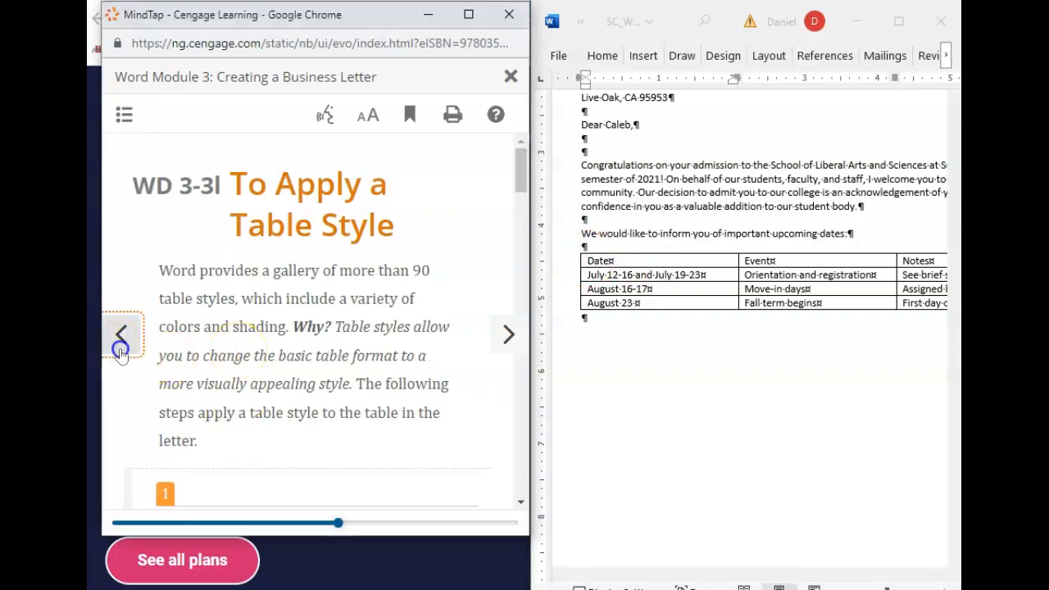
scroll(480, 478, "down", 15)
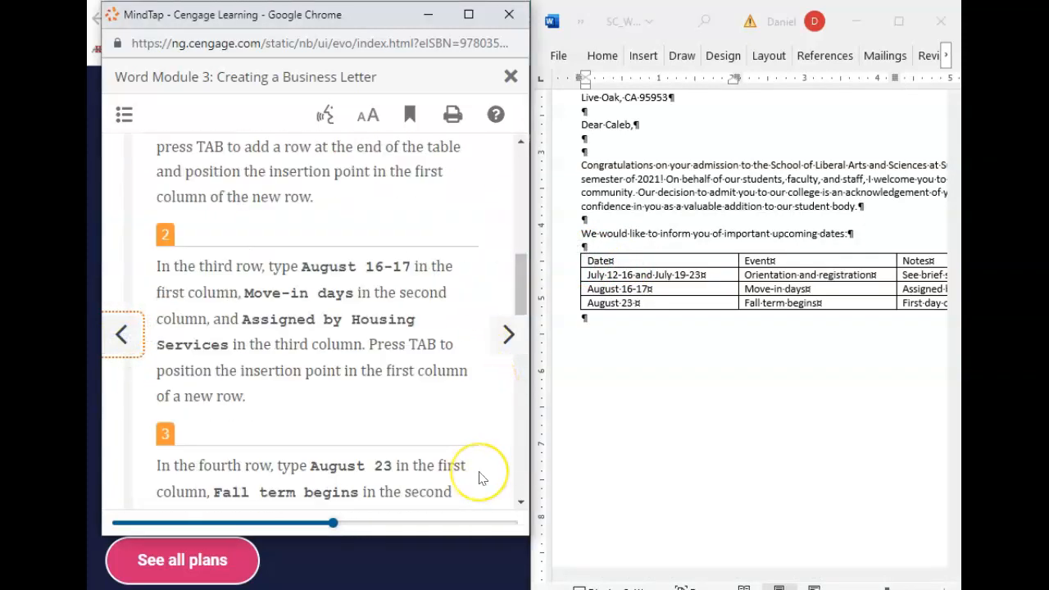
scroll(481, 479, "up", 3)
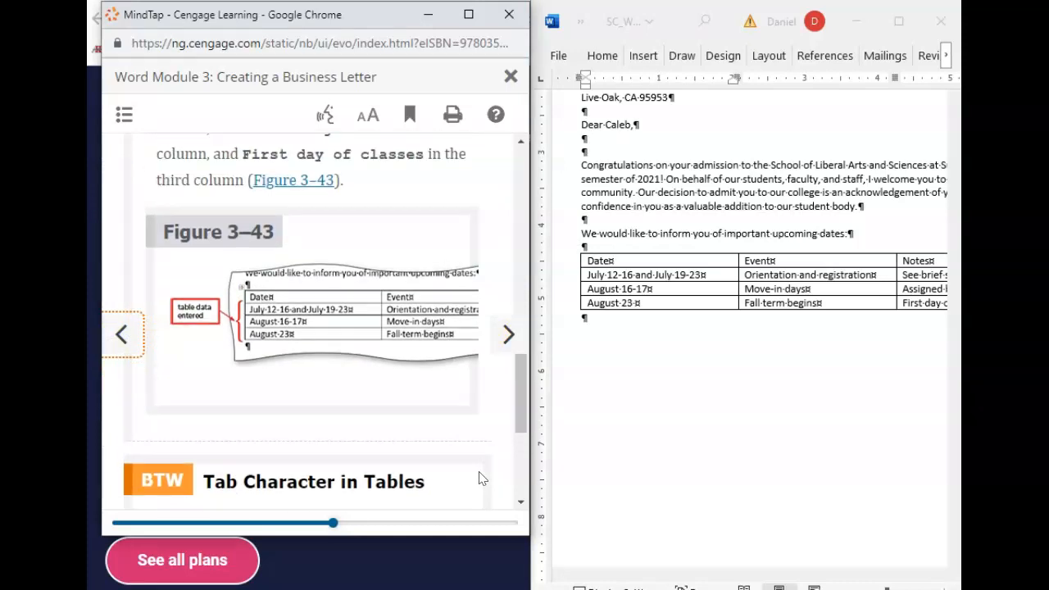
left_click(510, 336)
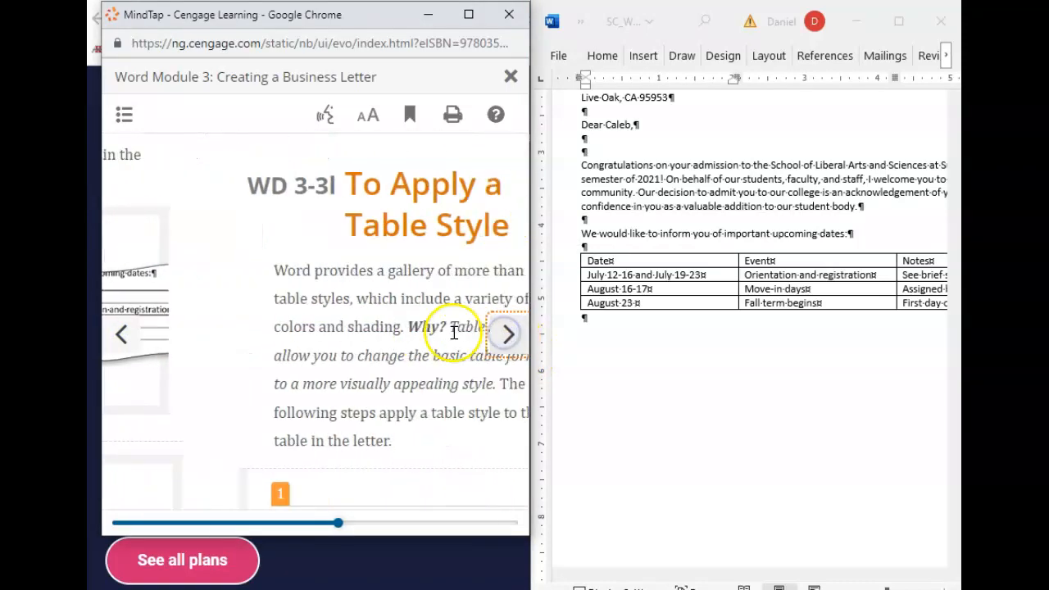
scroll(399, 426, "down", 4)
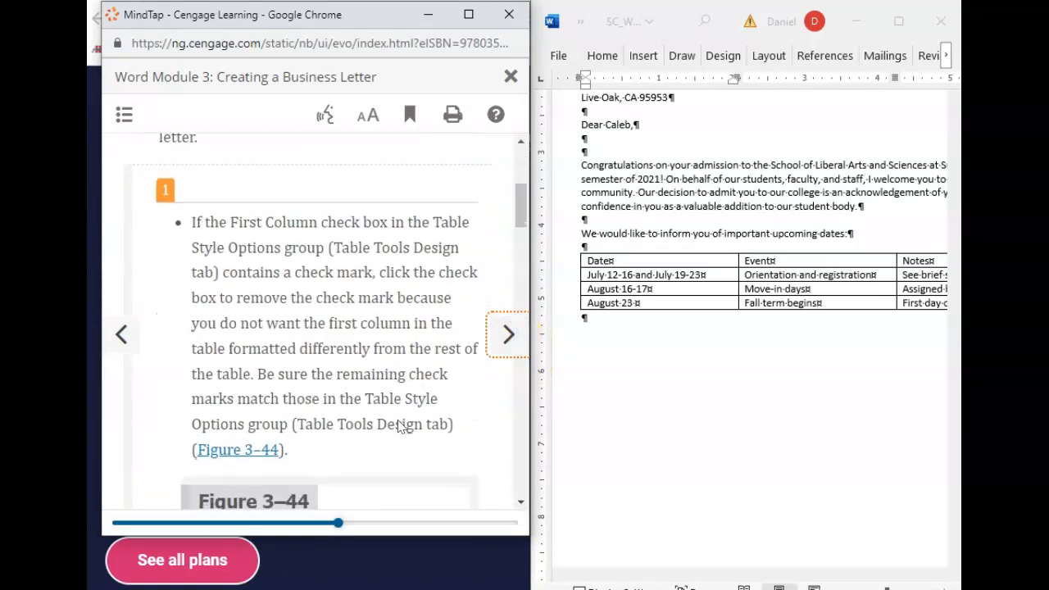
scroll(399, 426, "down", 1)
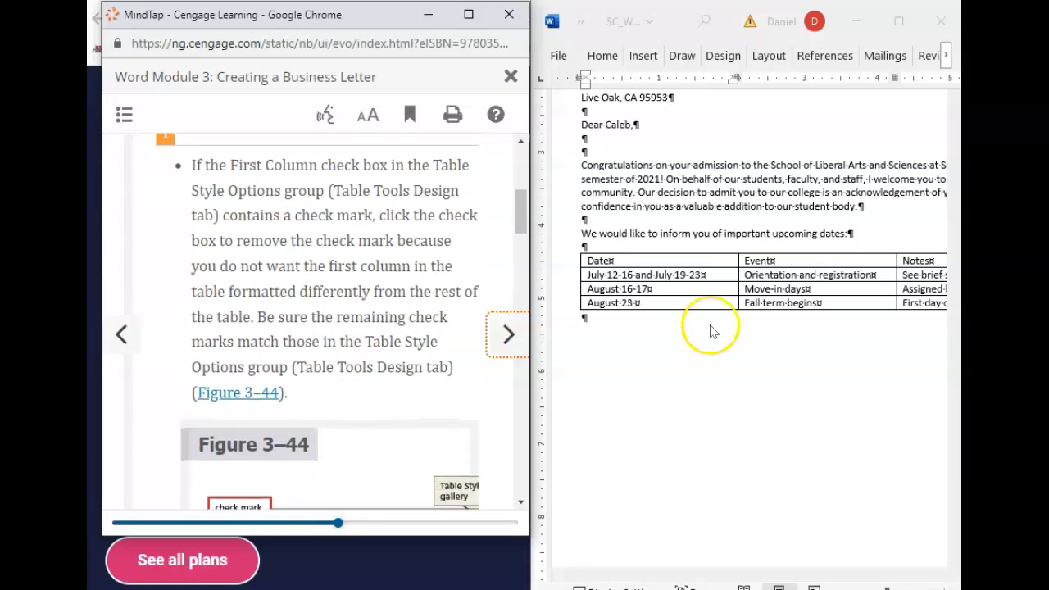
- Place the insertion point in the letter's dates table and turn off its First Column table style option
left_click(604, 275)
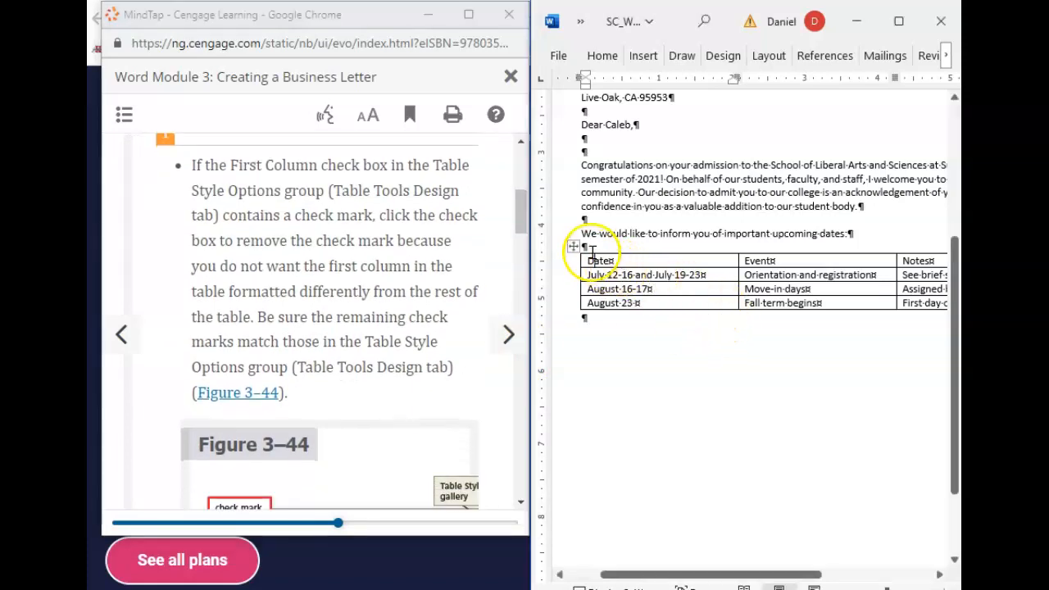
scroll(375, 267, "up", 3)
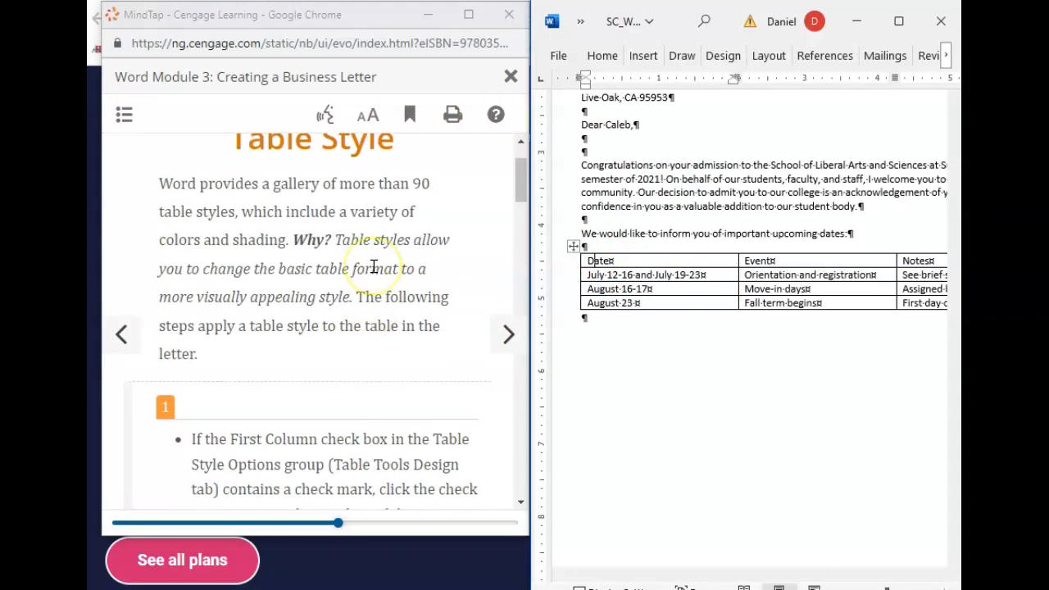
scroll(374, 267, "down", 6)
scroll(375, 266, "up", 3)
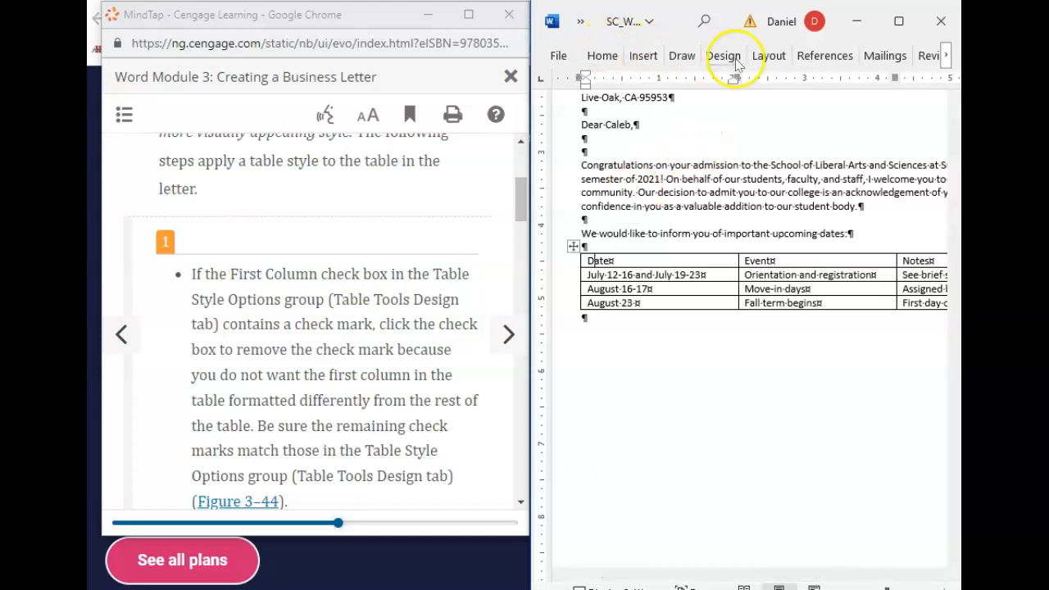
left_click(946, 55)
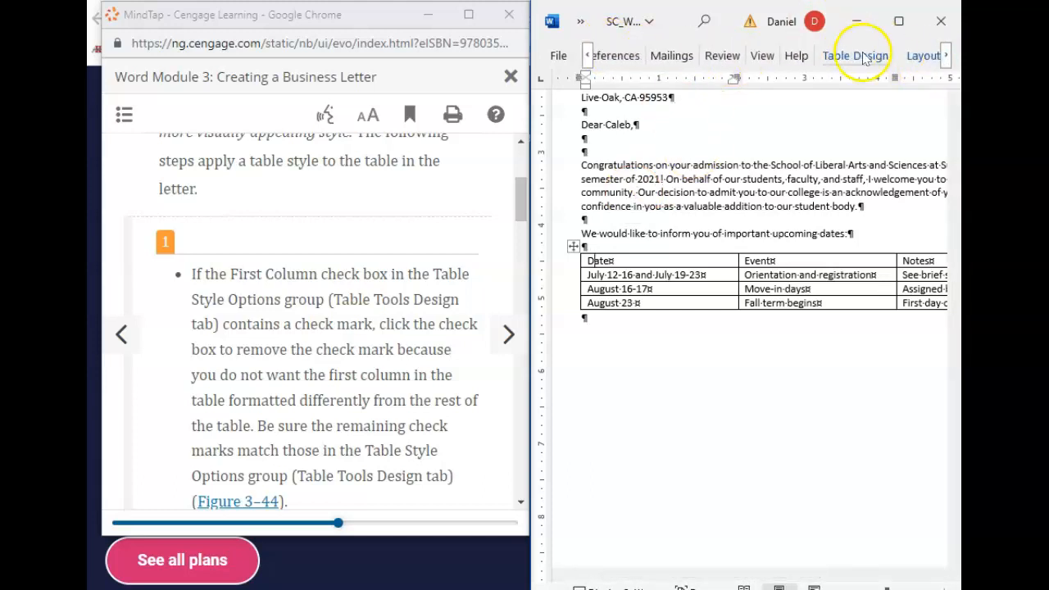
left_click(861, 57)
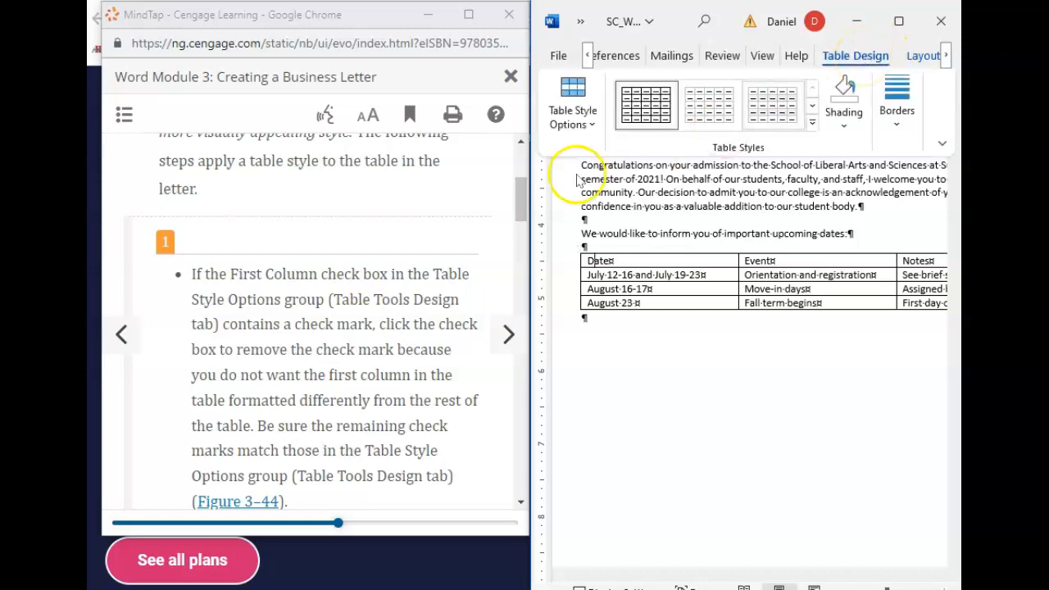
scroll(412, 195, "down", 1)
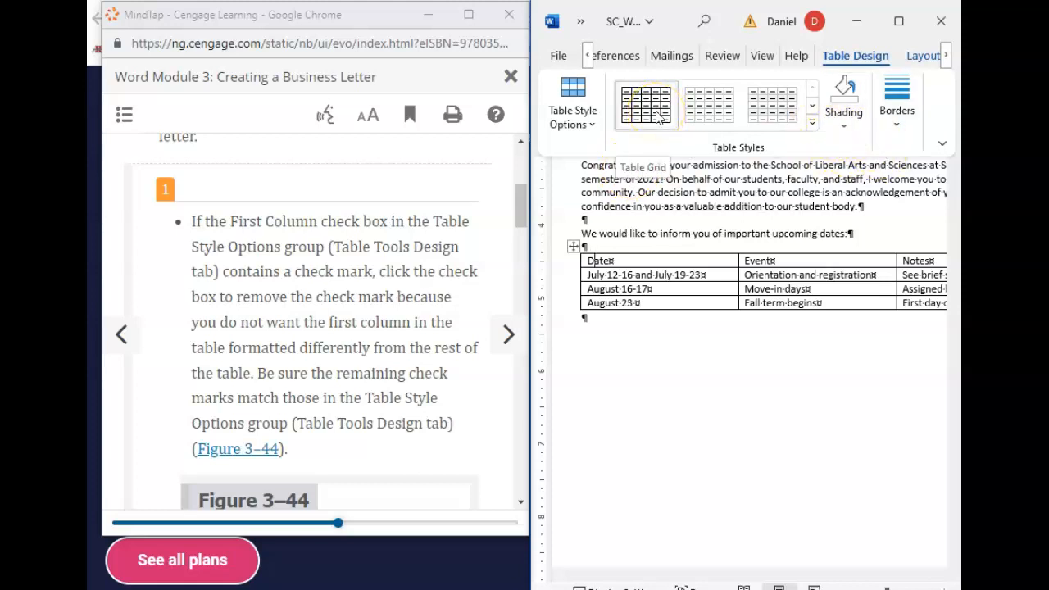
left_click(660, 116)
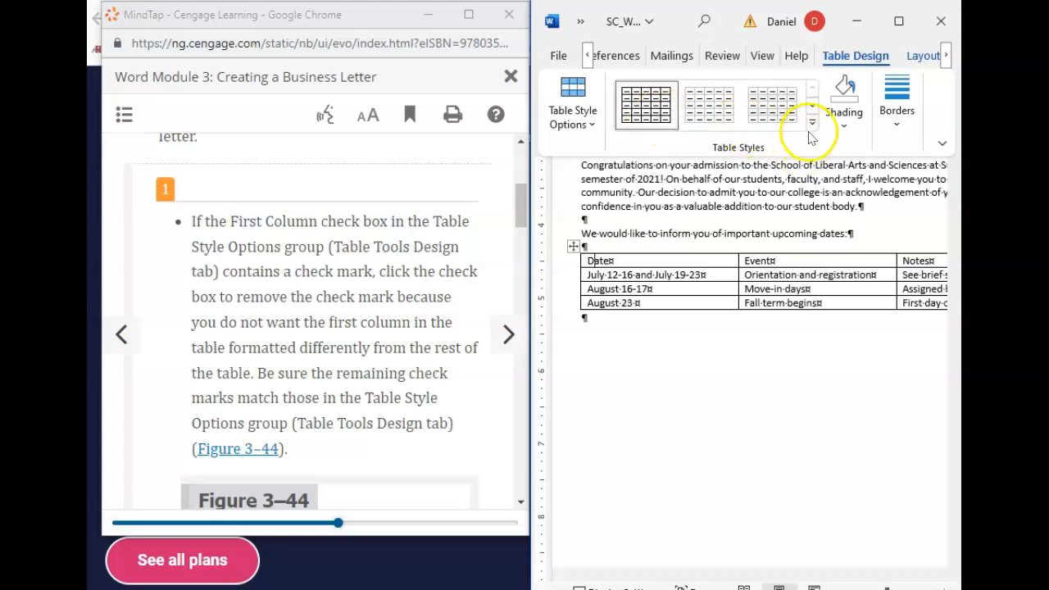
left_click(592, 126)
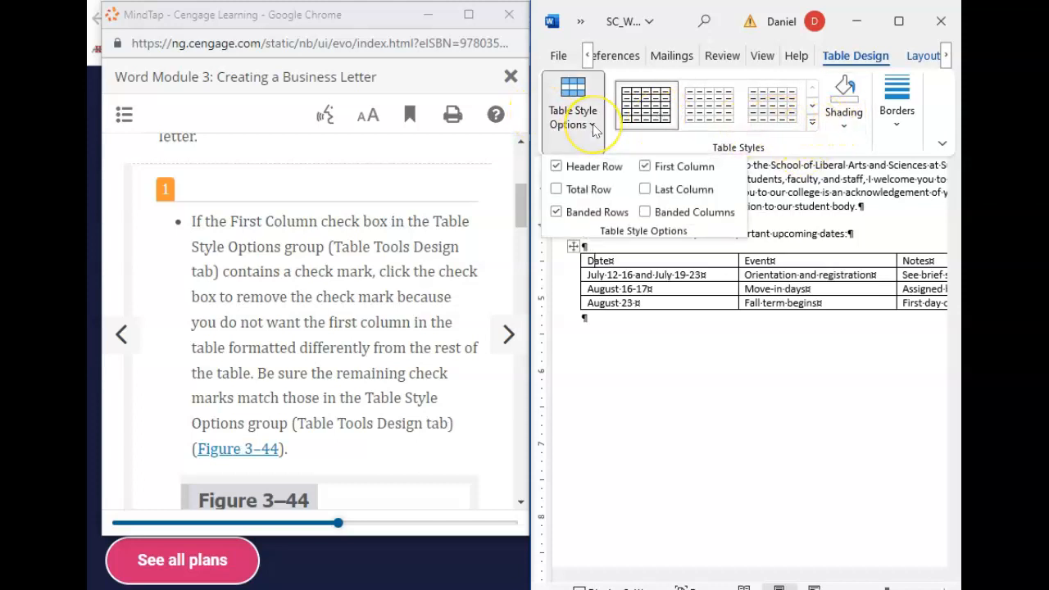
left_click(646, 167)
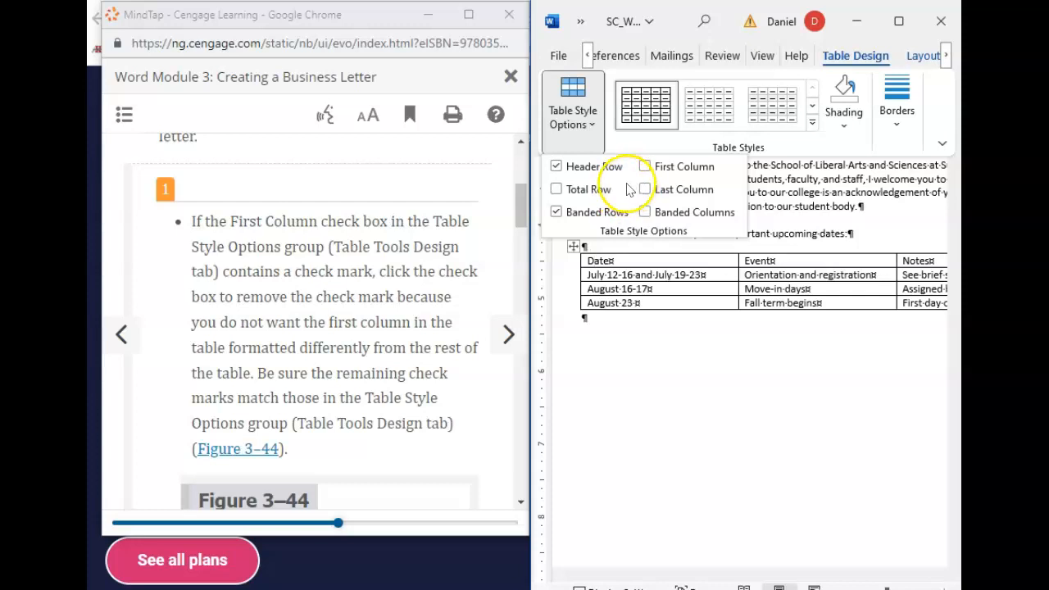
- Compare the remaining table style options with Figure 3-44 and go to the second table style instruction
scroll(415, 328, "down", 5)
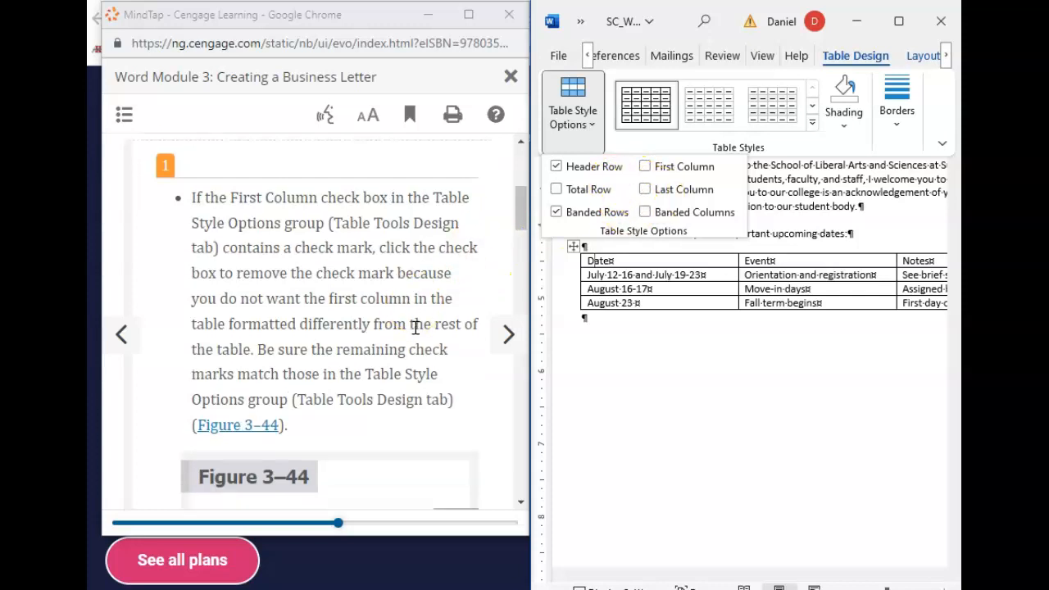
left_click(569, 213)
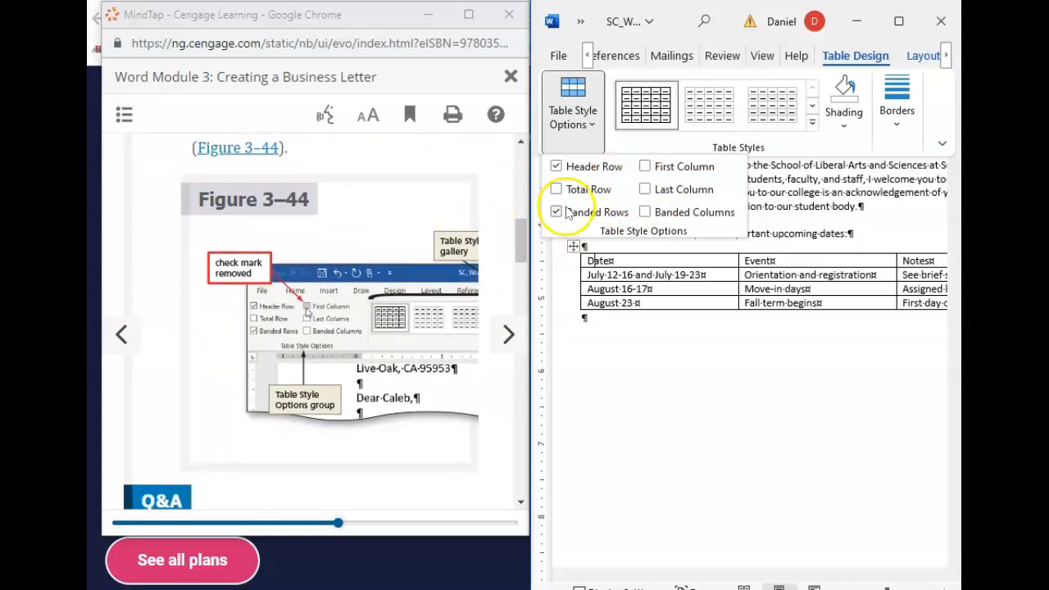
scroll(377, 254, "down", 3)
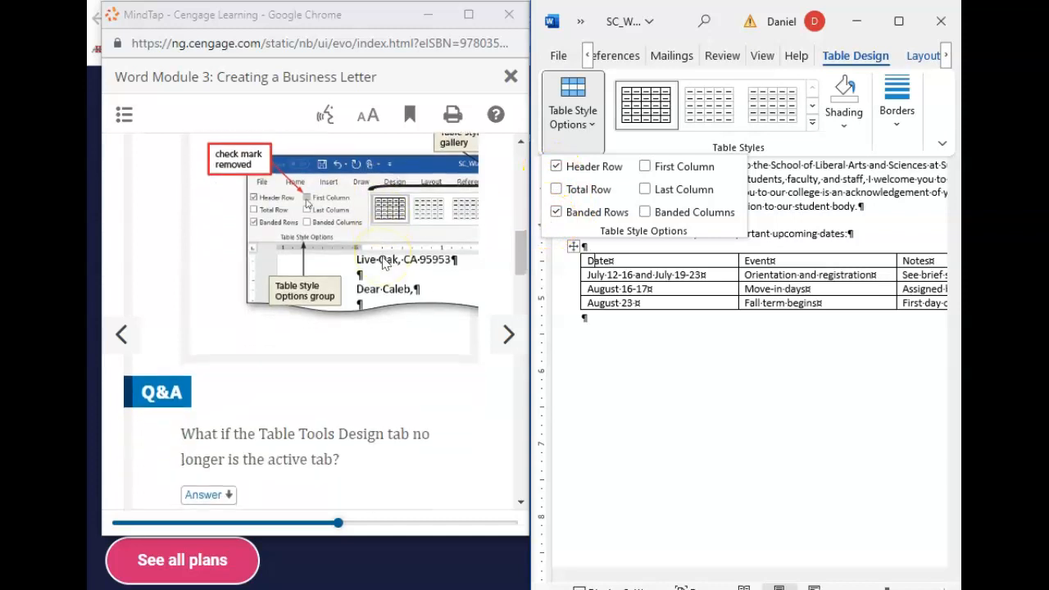
scroll(382, 262, "down", 3)
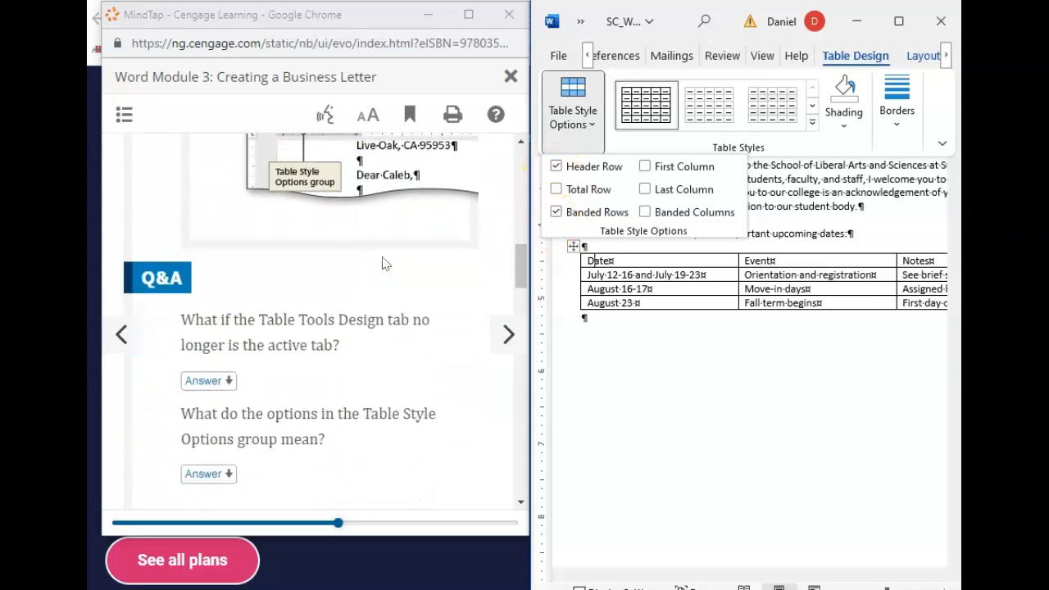
scroll(383, 263, "down", 8)
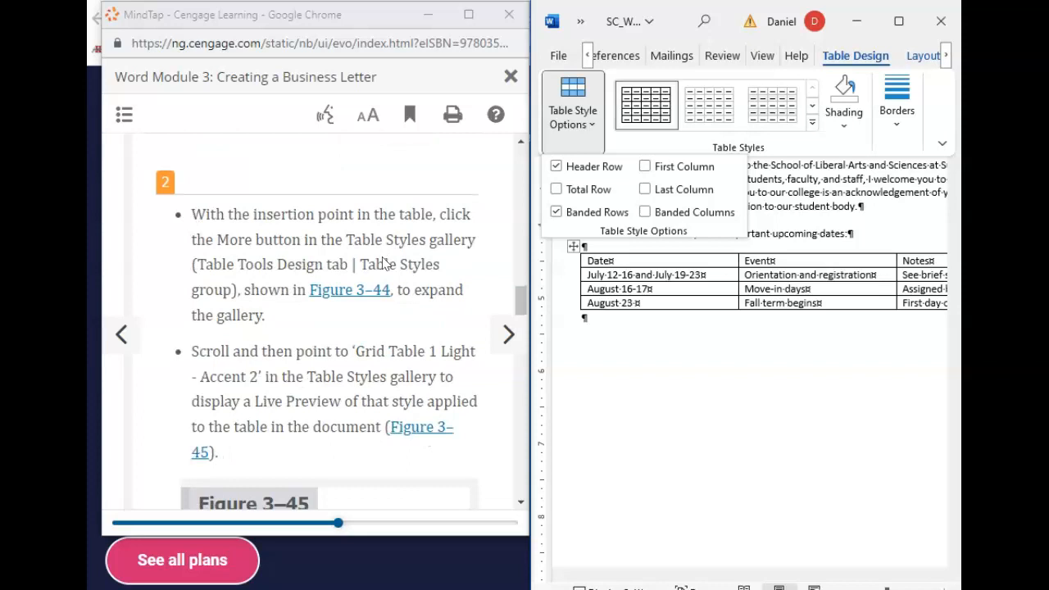
scroll(383, 262, "up", 1)
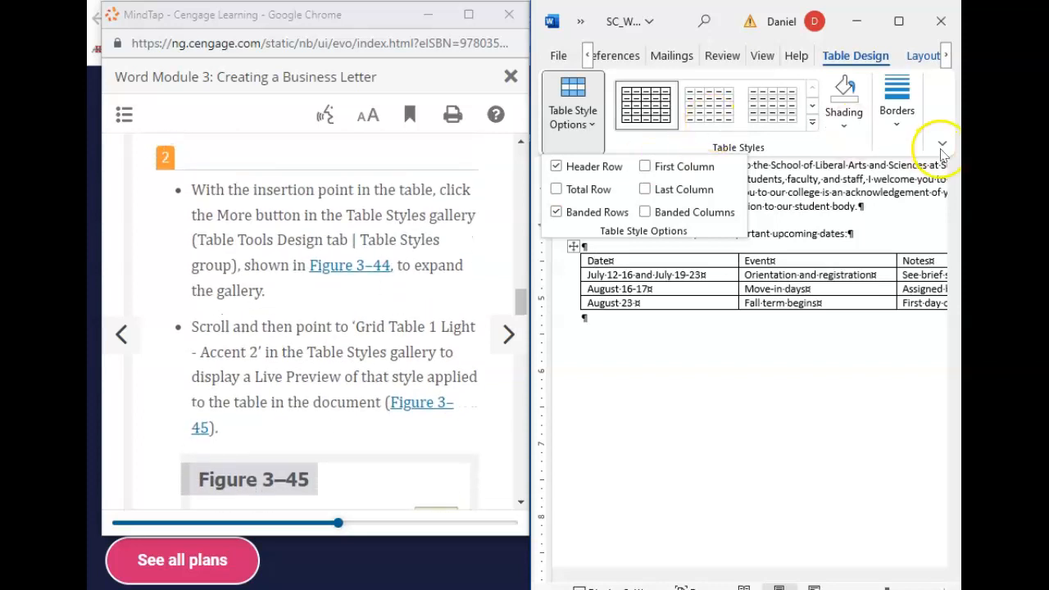
left_click(786, 148)
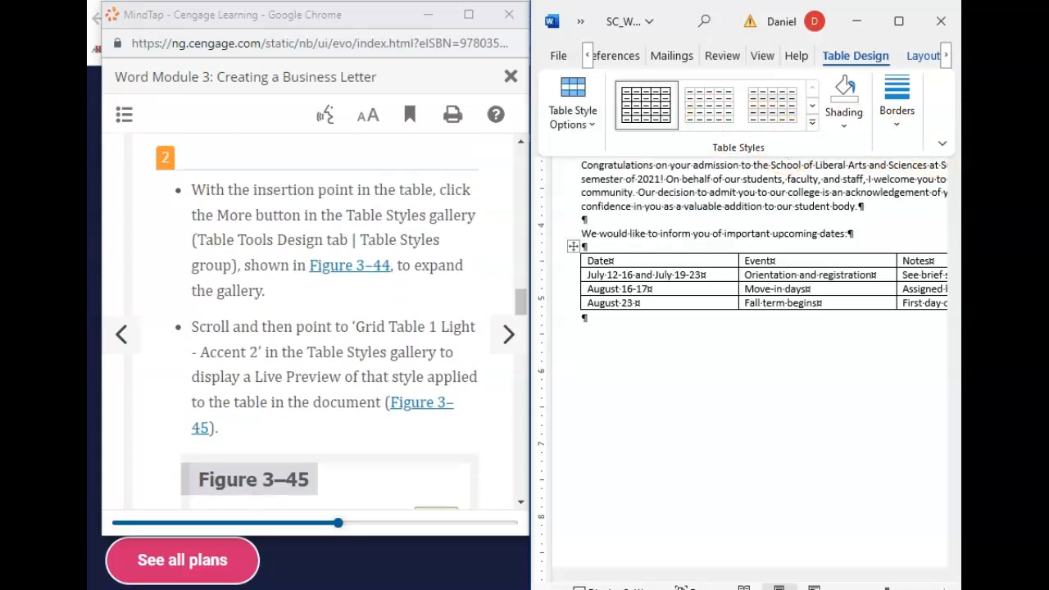
left_click(943, 145)
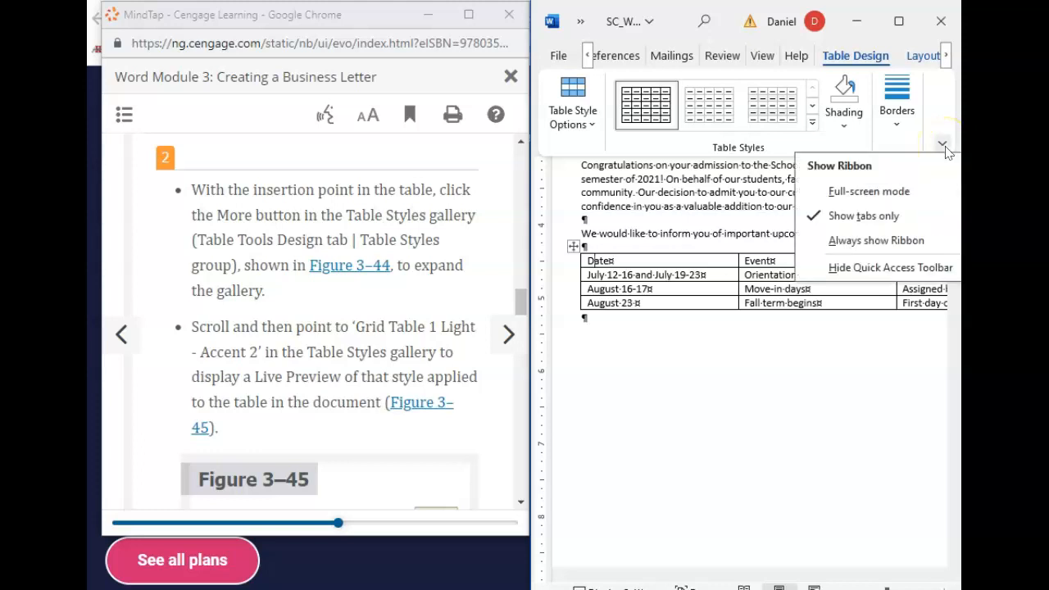
left_click(582, 123)
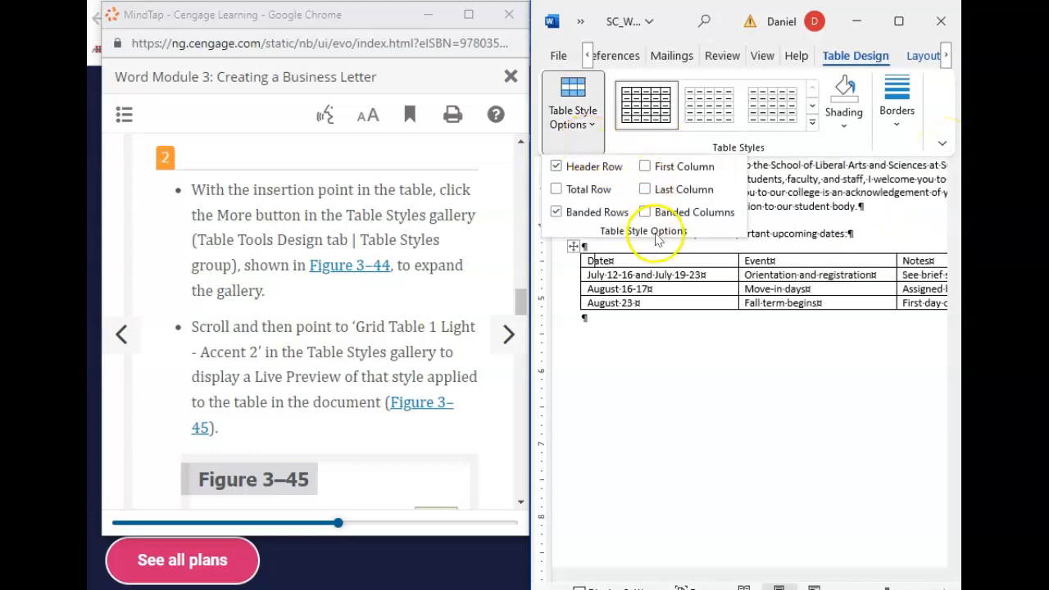
left_click(861, 146)
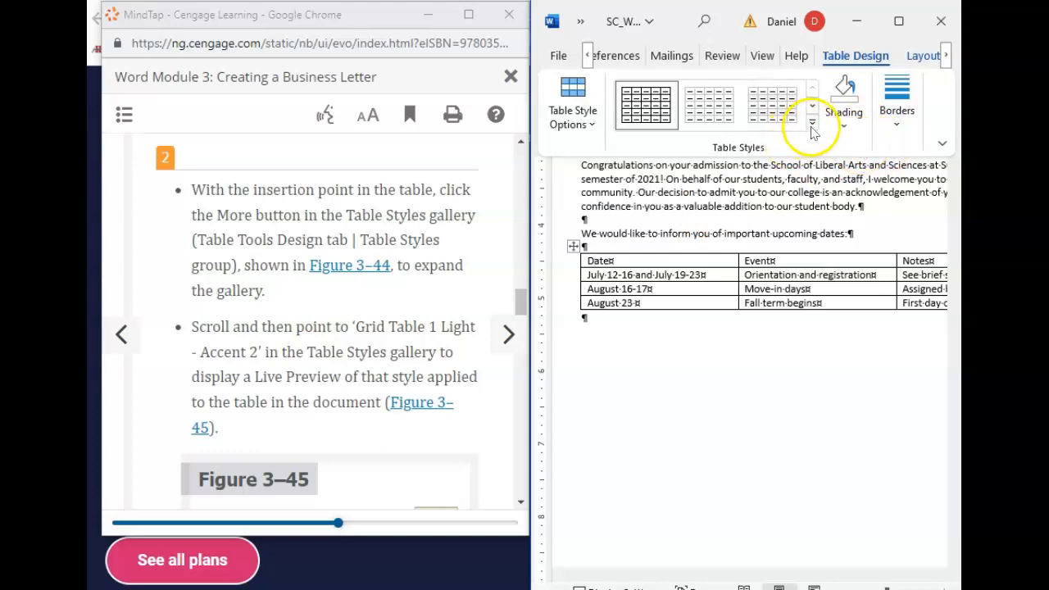
- Apply the Grid Table 1 Light - Accent 2 style to the dates table, following the second instruction and Figure 3-45
scroll(423, 285, "down", 1)
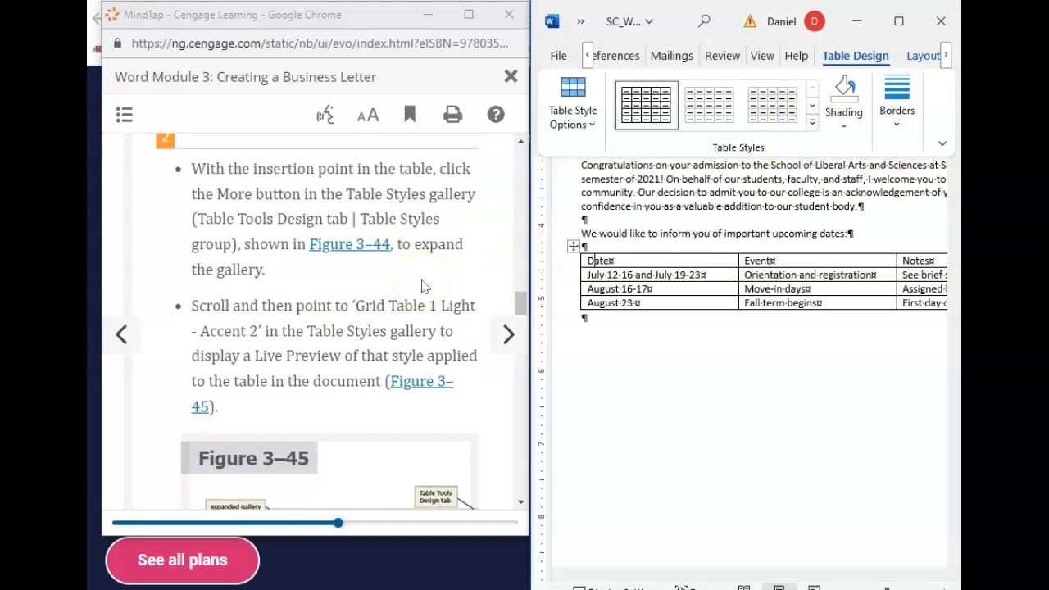
scroll(423, 285, "down", 1)
scroll(423, 286, "up", 2)
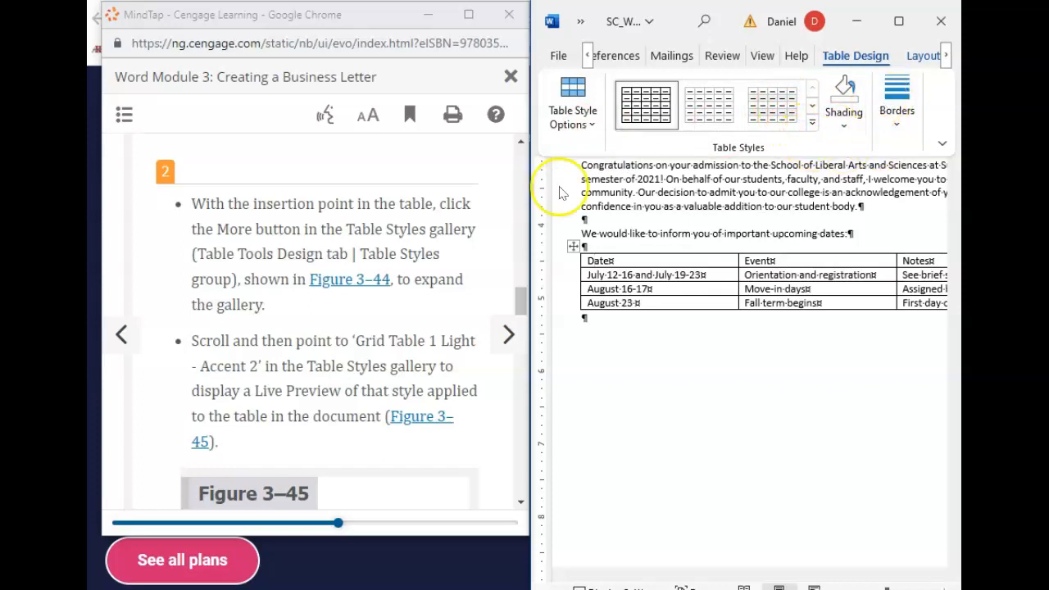
scroll(420, 257, "down", 1)
scroll(419, 256, "down", 1)
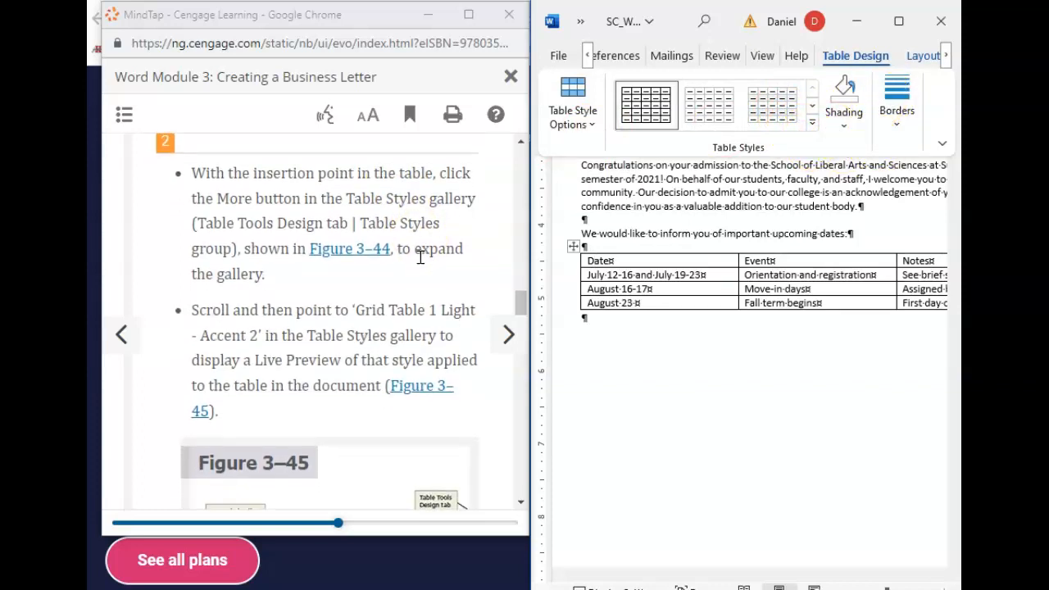
scroll(419, 257, "down", 1)
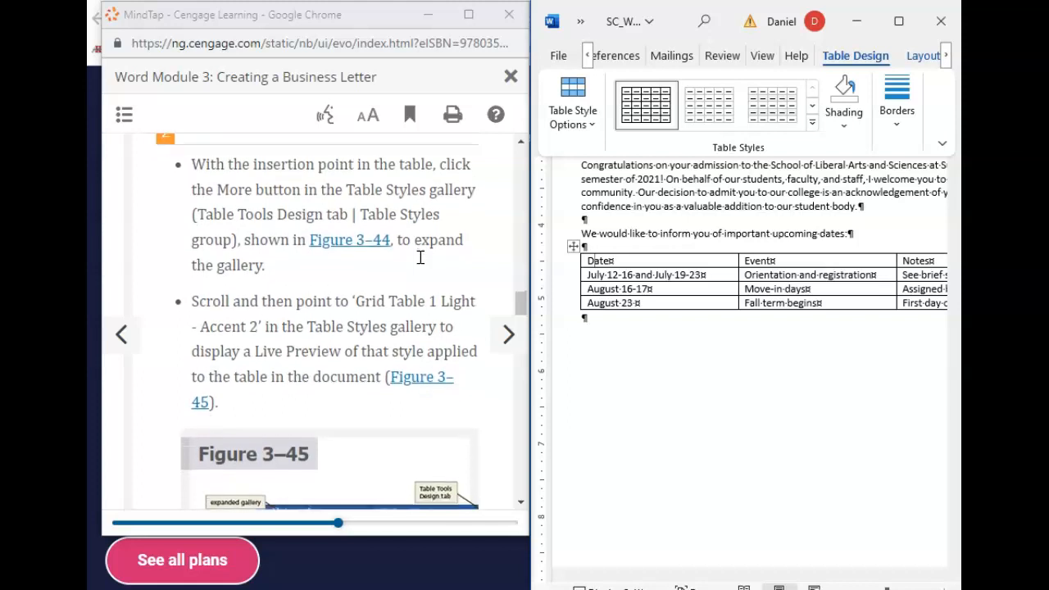
scroll(424, 260, "down", 3)
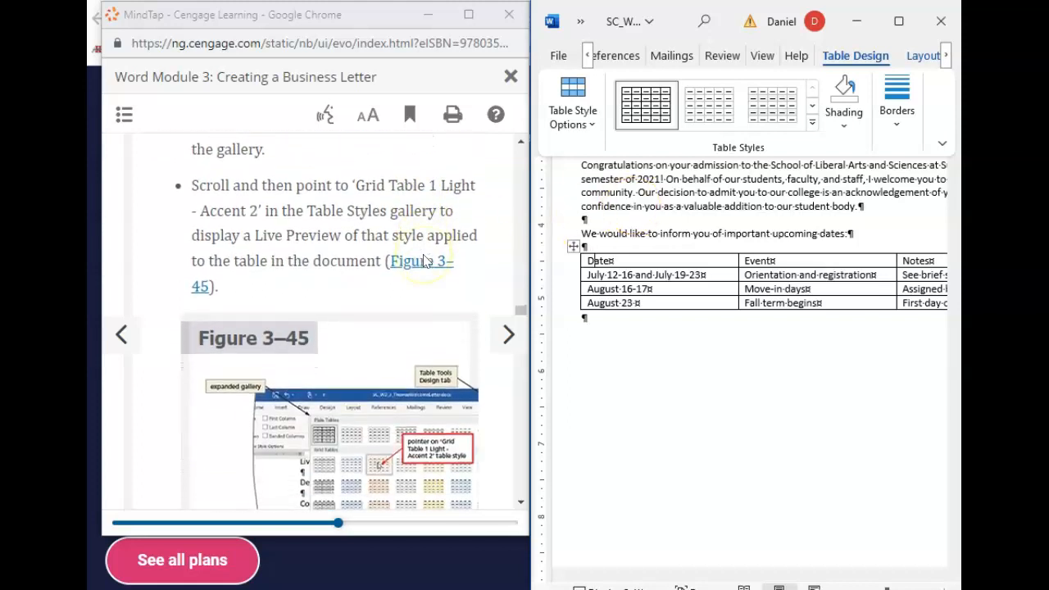
left_click(812, 123)
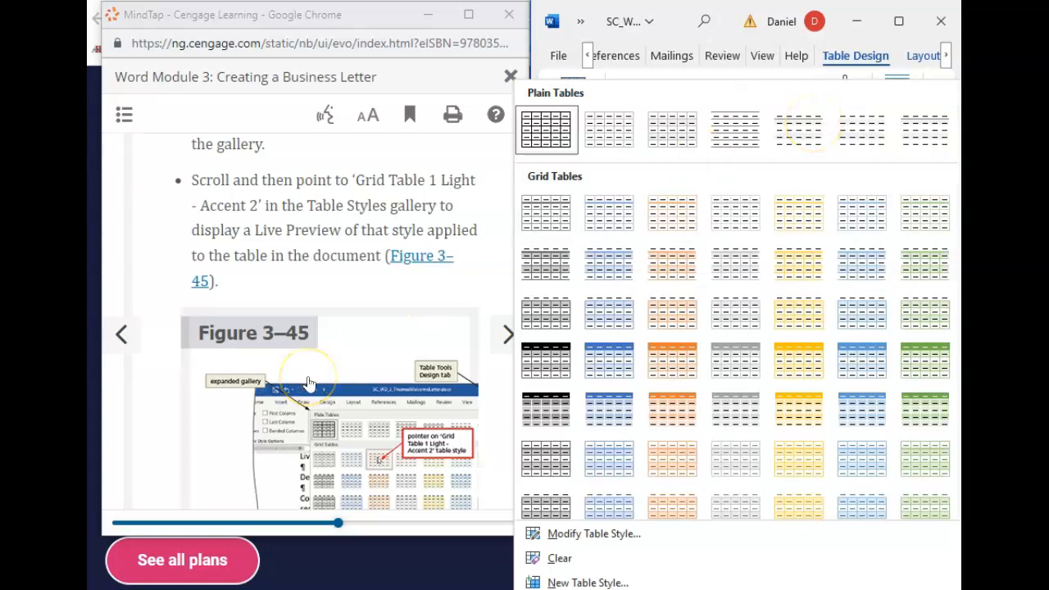
scroll(309, 383, "down", 1)
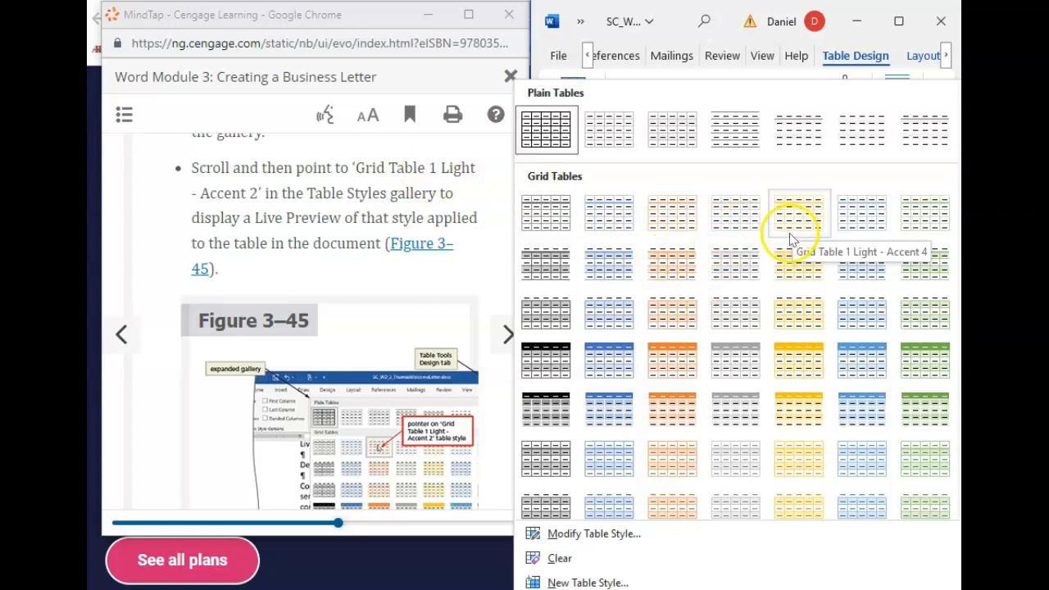
left_click(660, 219)
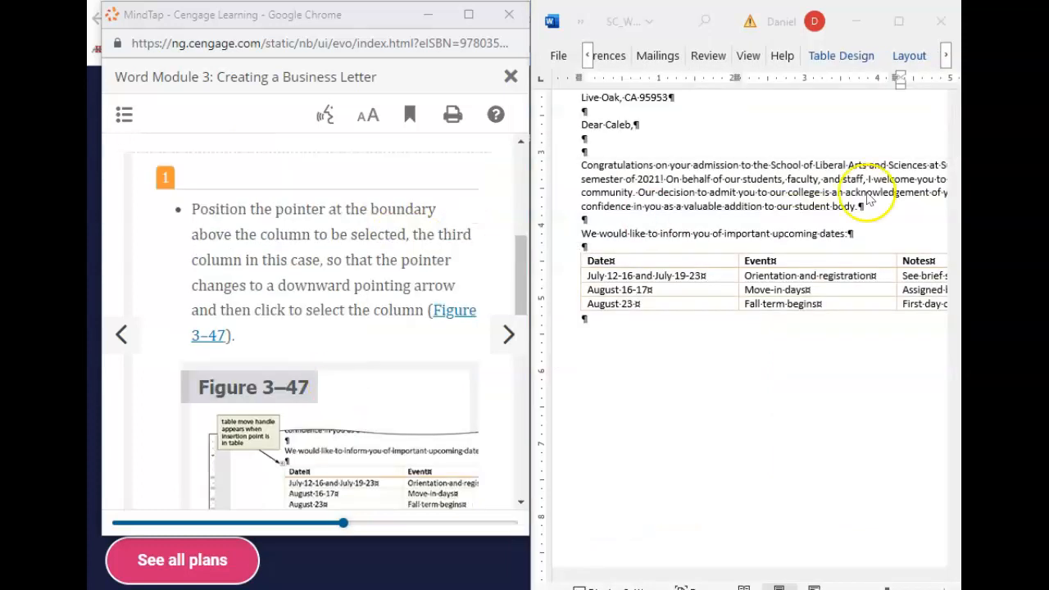
- Italicize the contents of the table's third column, Notes, as the course instructions describe
left_click(918, 254)
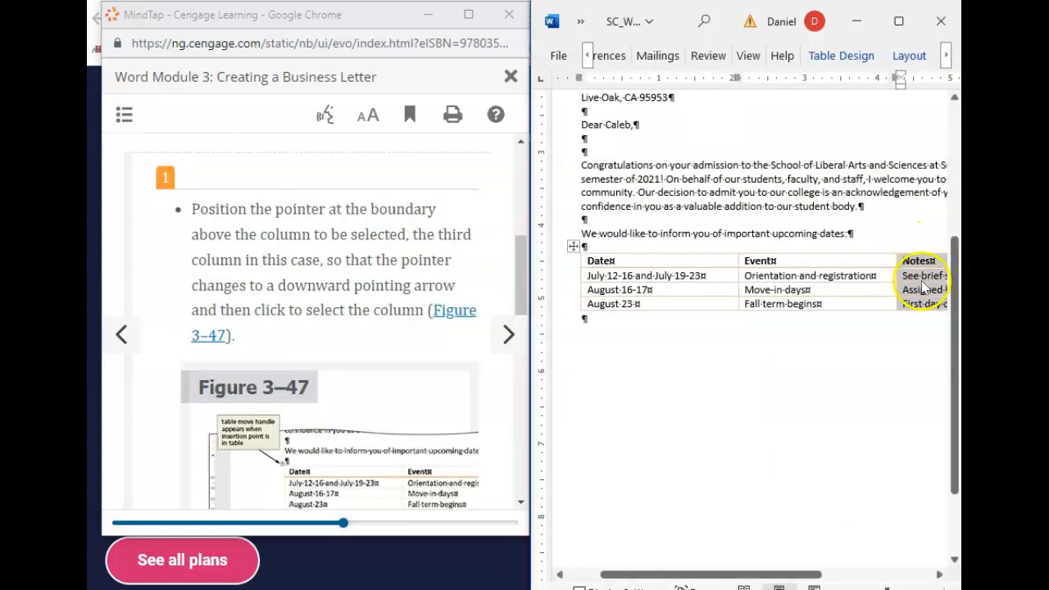
scroll(418, 305, "down", 3)
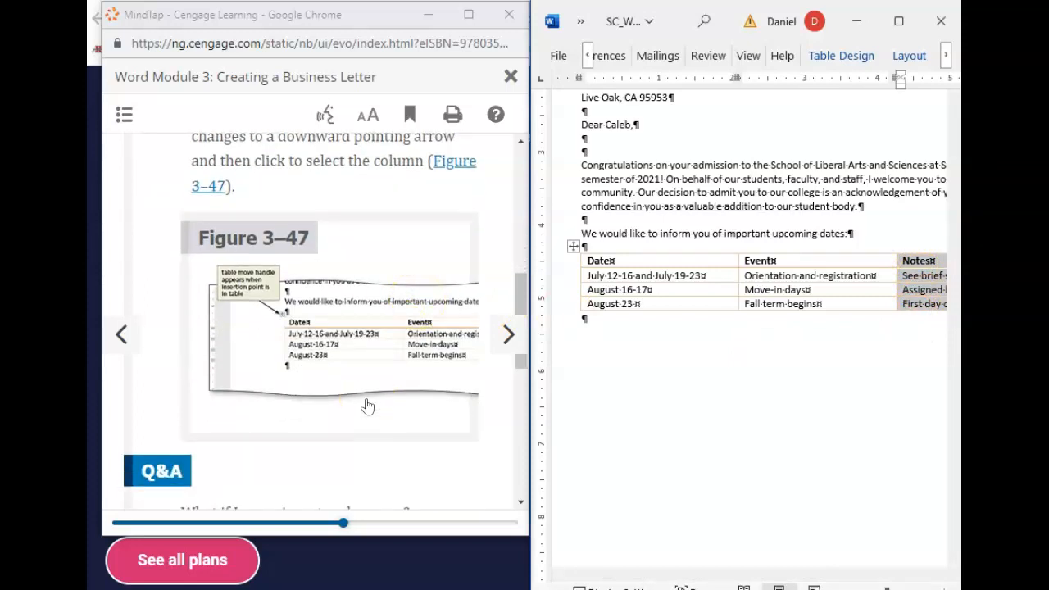
scroll(367, 407, "up", 4)
scroll(368, 407, "down", 10)
scroll(367, 406, "down", 1)
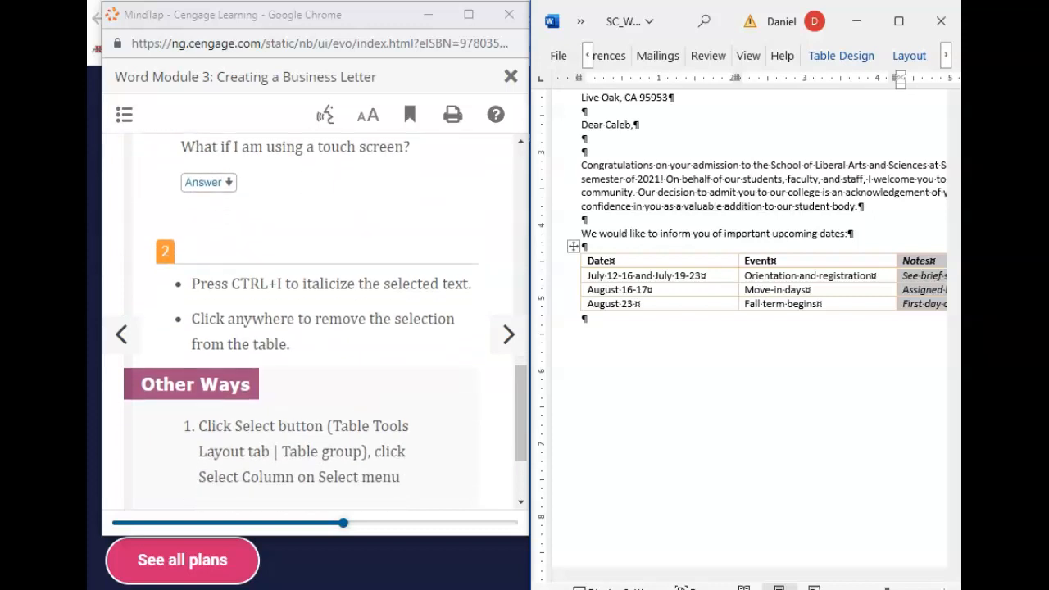
- Skim the course section on selecting table contents and go on to the one on inserting a row mid-table
scroll(152, 451, "down", 2)
left_click(507, 337)
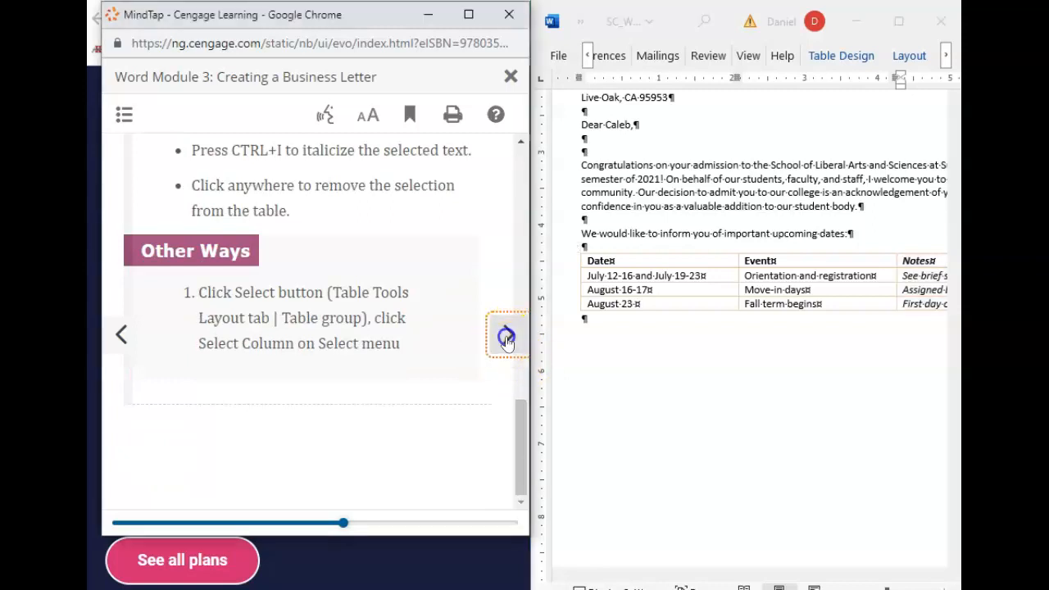
scroll(279, 379, "down", 2)
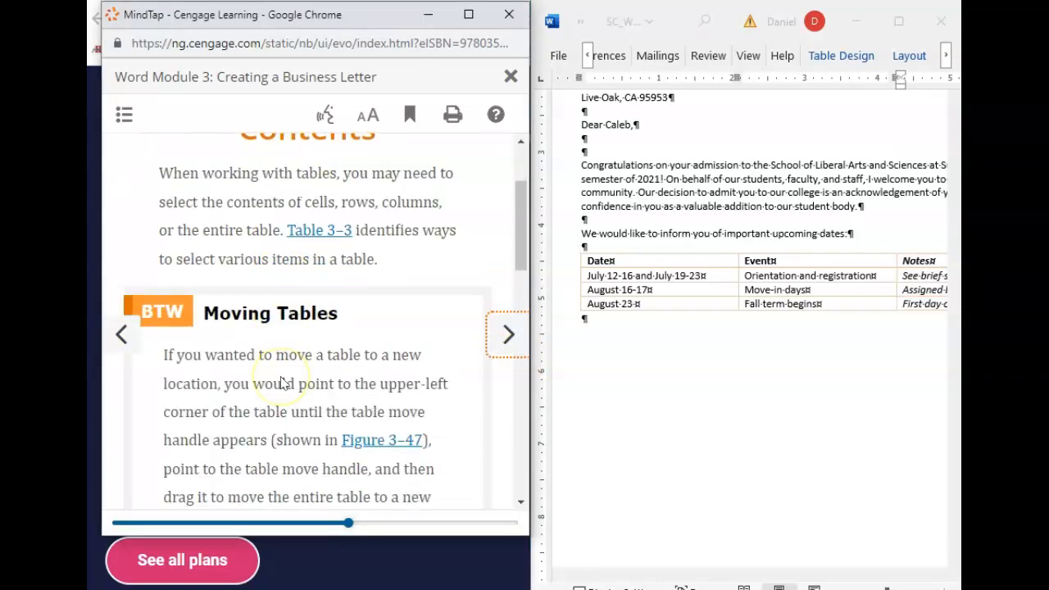
scroll(281, 384, "down", 10)
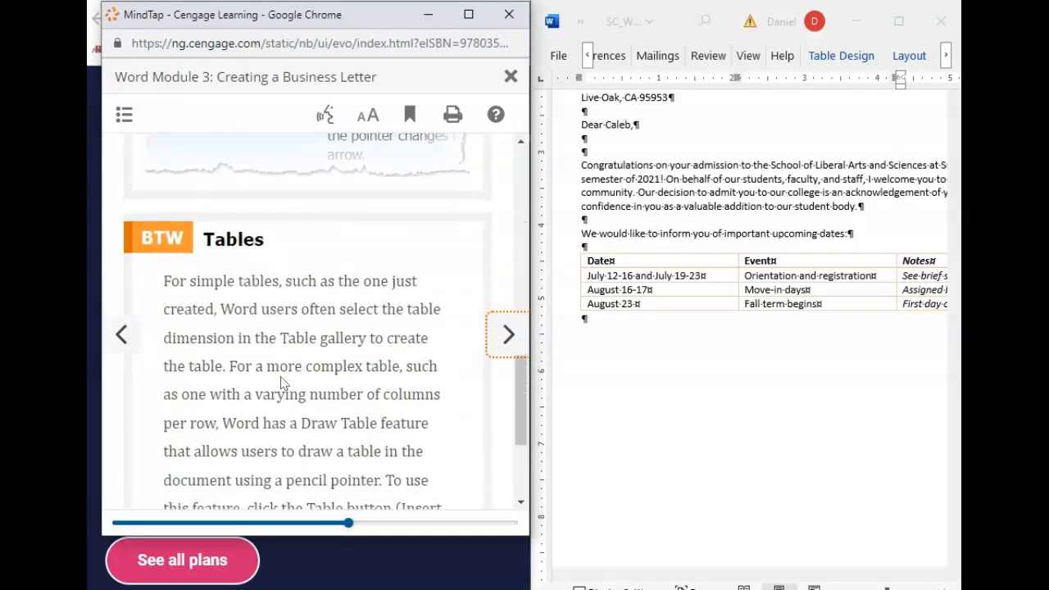
scroll(280, 384, "up", 11)
scroll(281, 384, "down", 14)
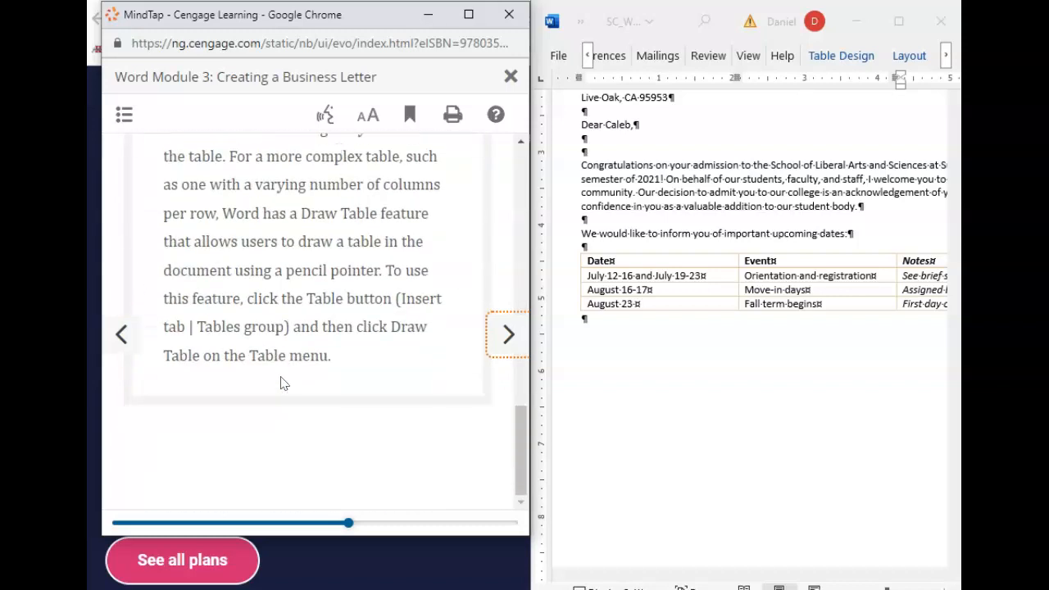
left_click(508, 334)
scroll(321, 338, "down", 5)
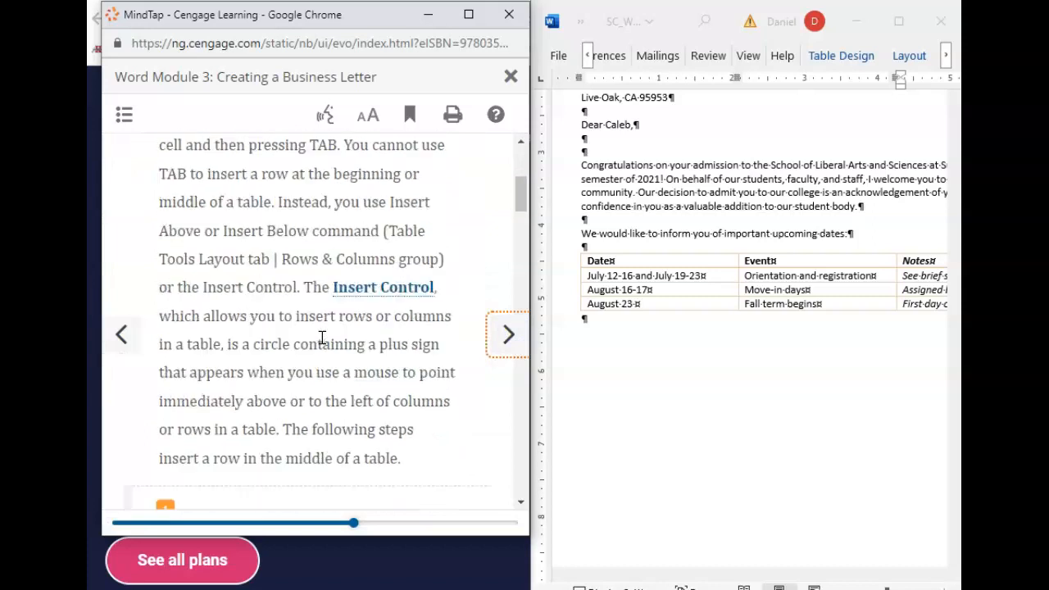
- Insert a blank row between the August 16-17 and August 23 rows of the dates table, following Figure 3-48
scroll(322, 337, "down", 4)
scroll(295, 328, "down", 1)
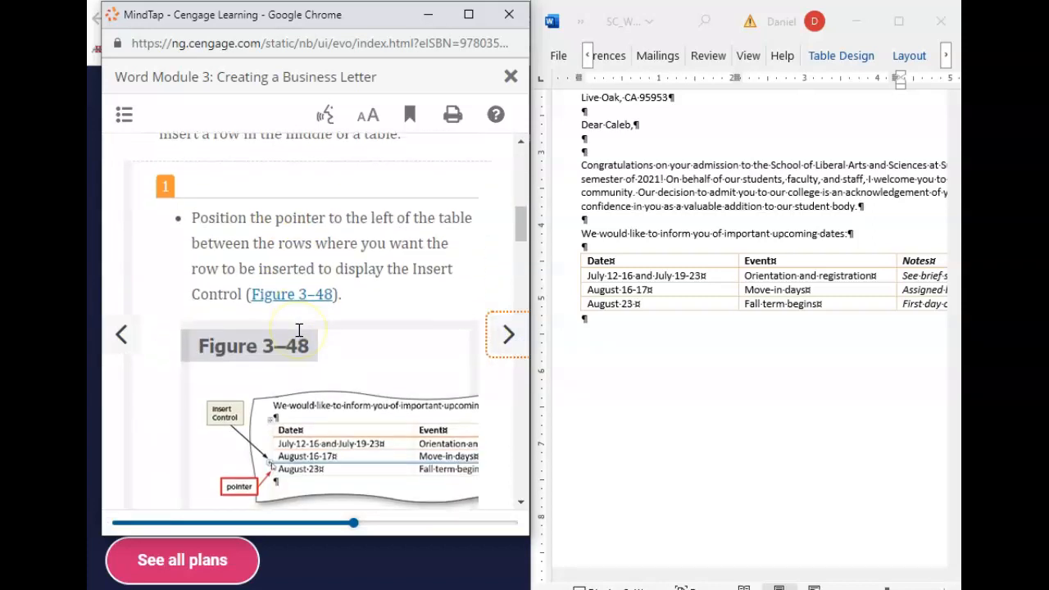
scroll(300, 330, "down", 1)
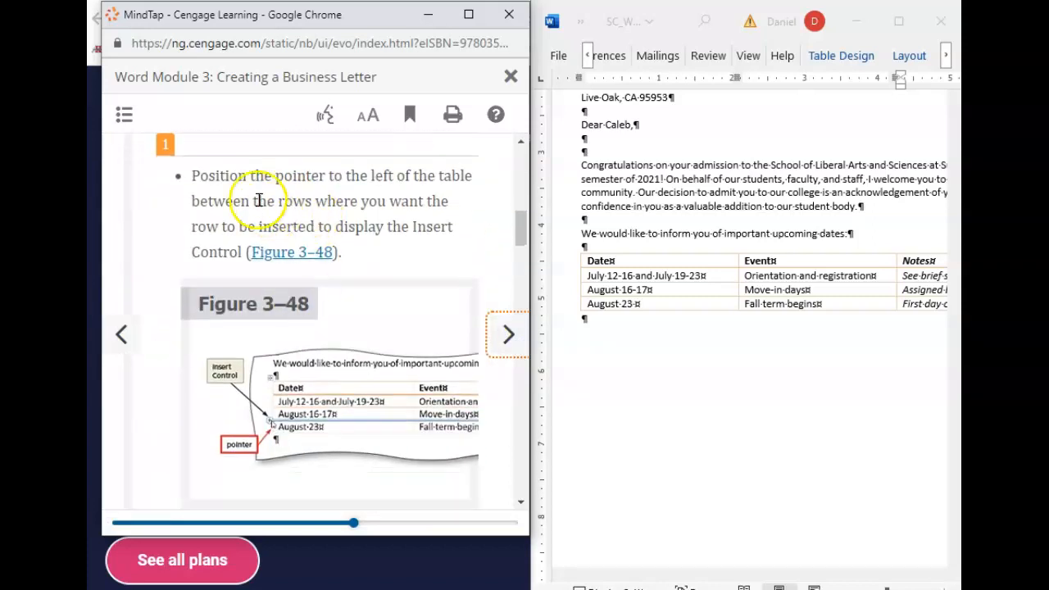
scroll(345, 336, "down", 1)
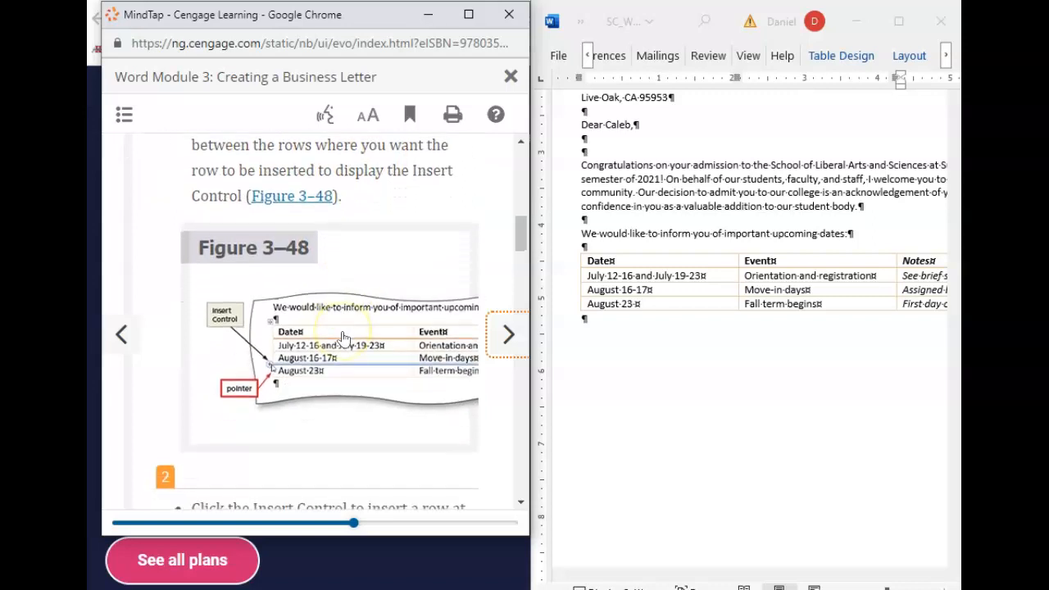
left_click(581, 303)
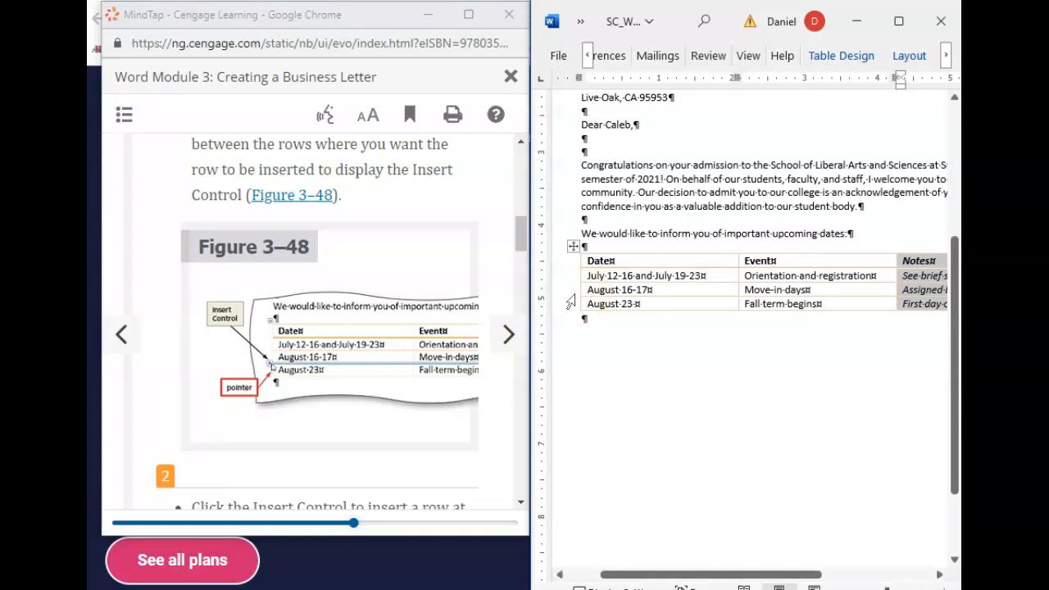
left_click(579, 296)
left_click_drag(584, 298, 582, 292)
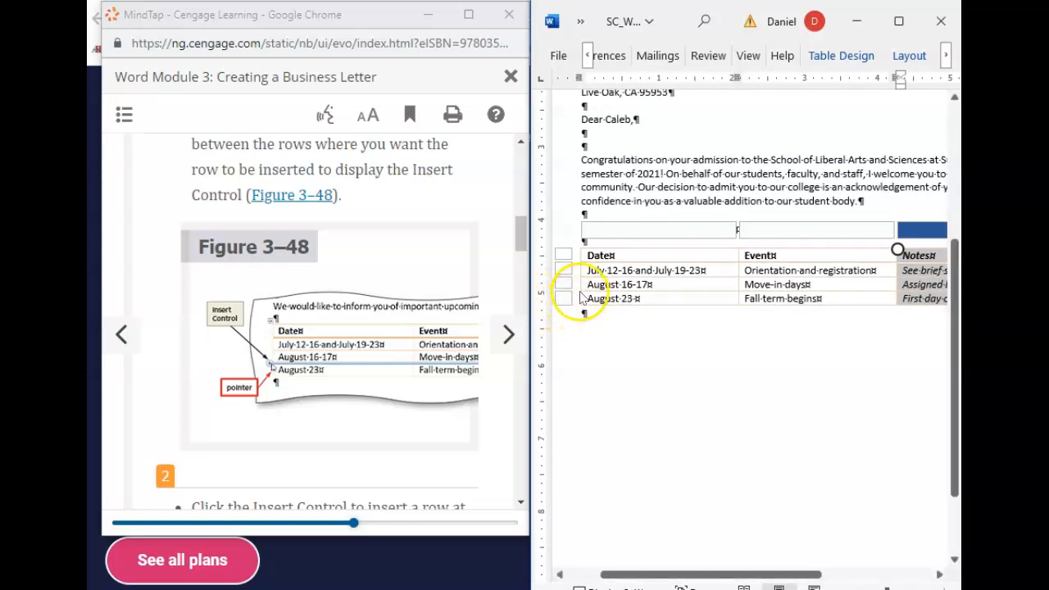
left_click(580, 299)
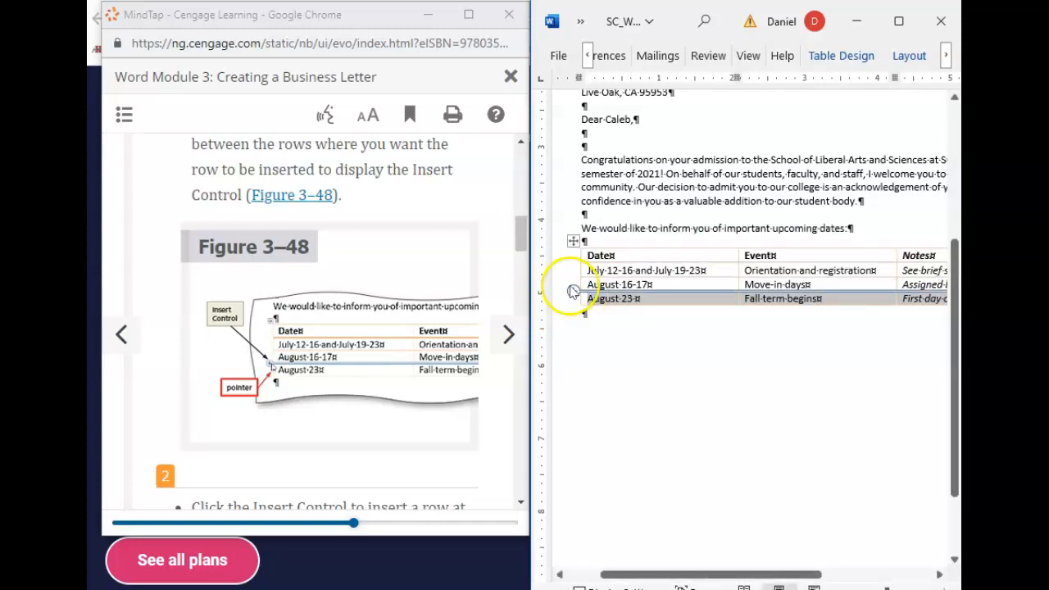
left_click(573, 292)
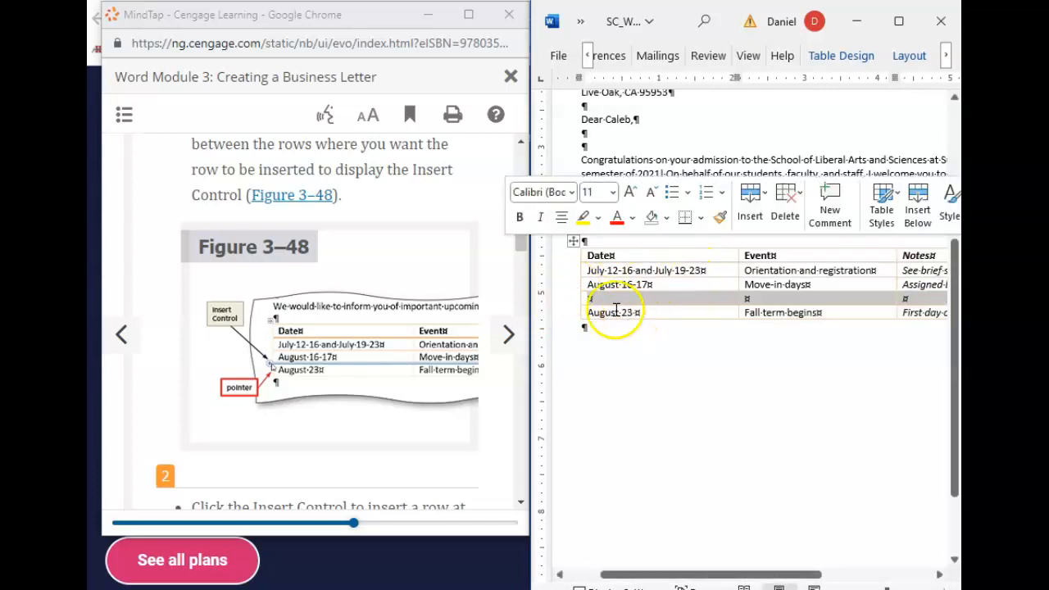
- Fill the new table row with August 16-20, Welcome week and Get schedule during orientation, following the third instruction
scroll(387, 375, "down", 5)
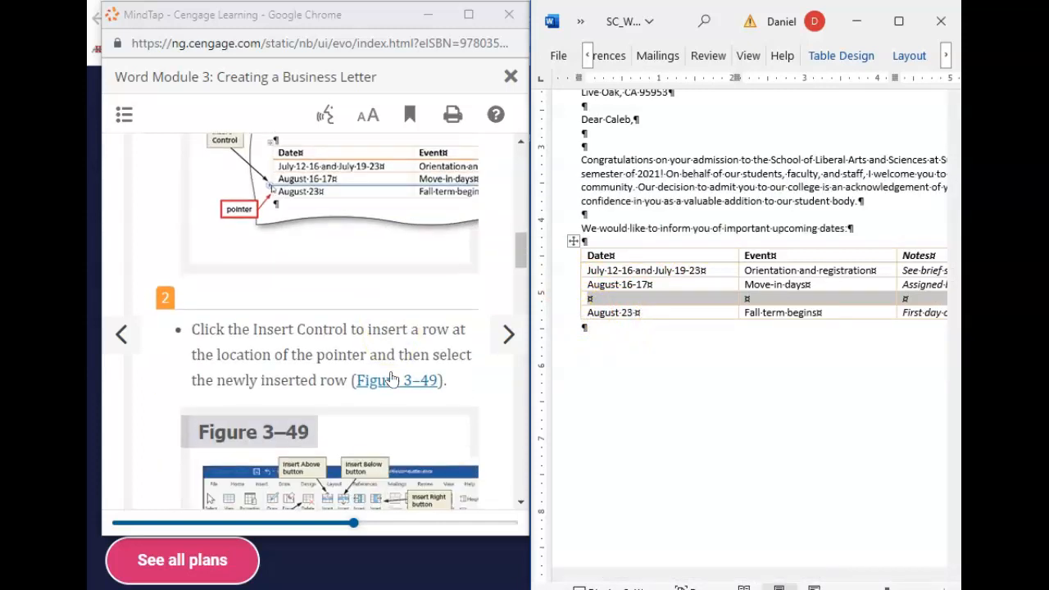
scroll(392, 327, "up", 4)
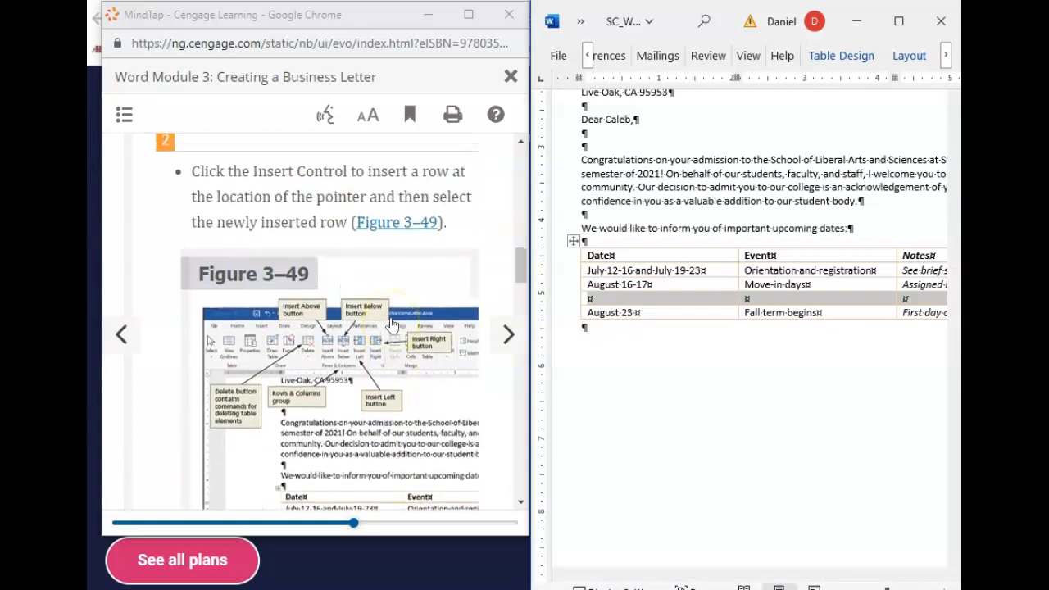
scroll(392, 325, "down", 4)
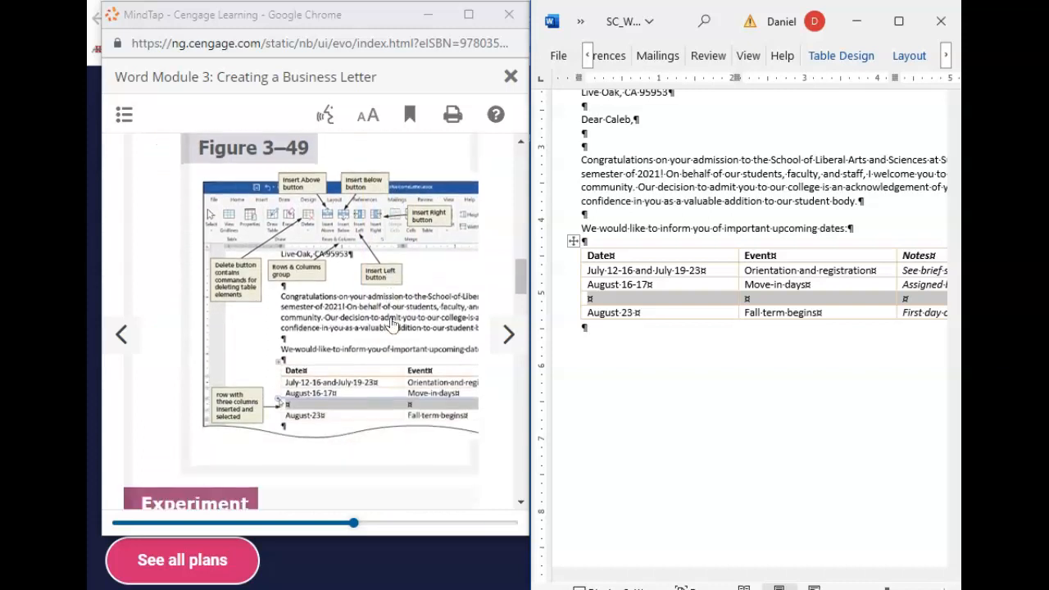
scroll(390, 326, "down", 4)
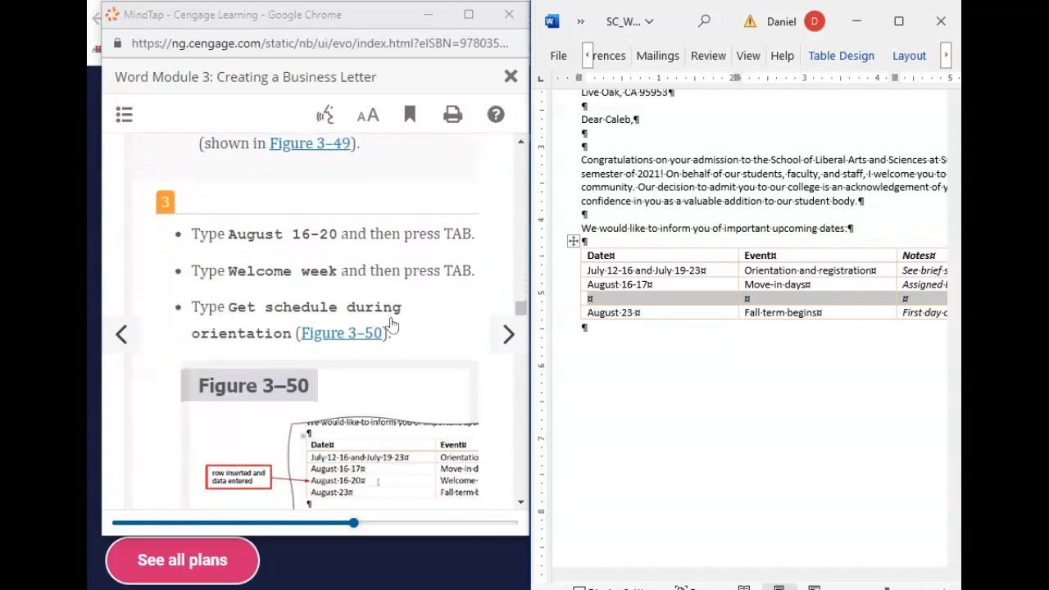
left_click(653, 279)
left_click(610, 302)
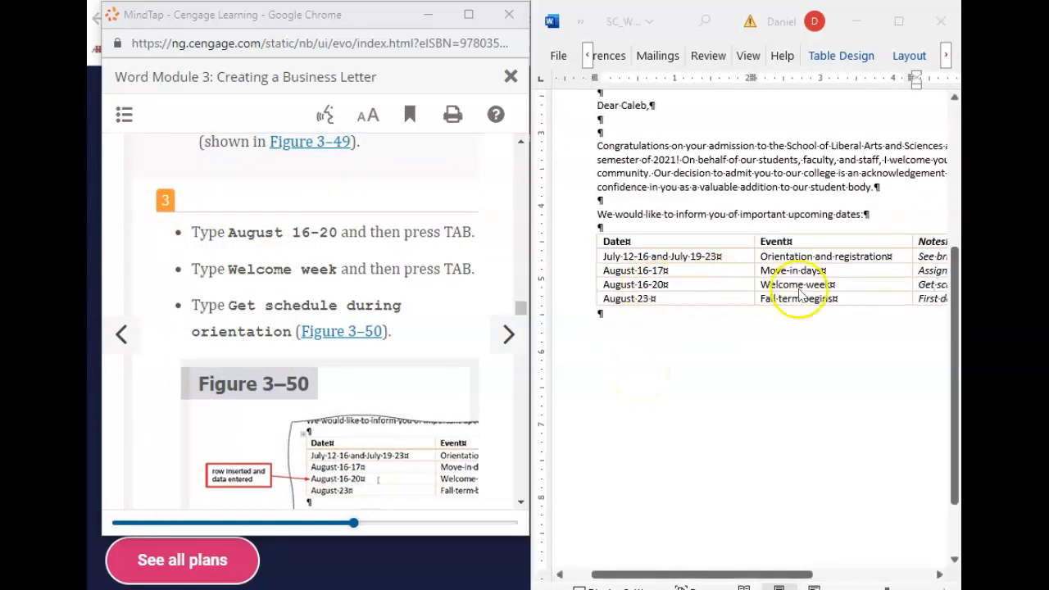
scroll(814, 418, "right", 3)
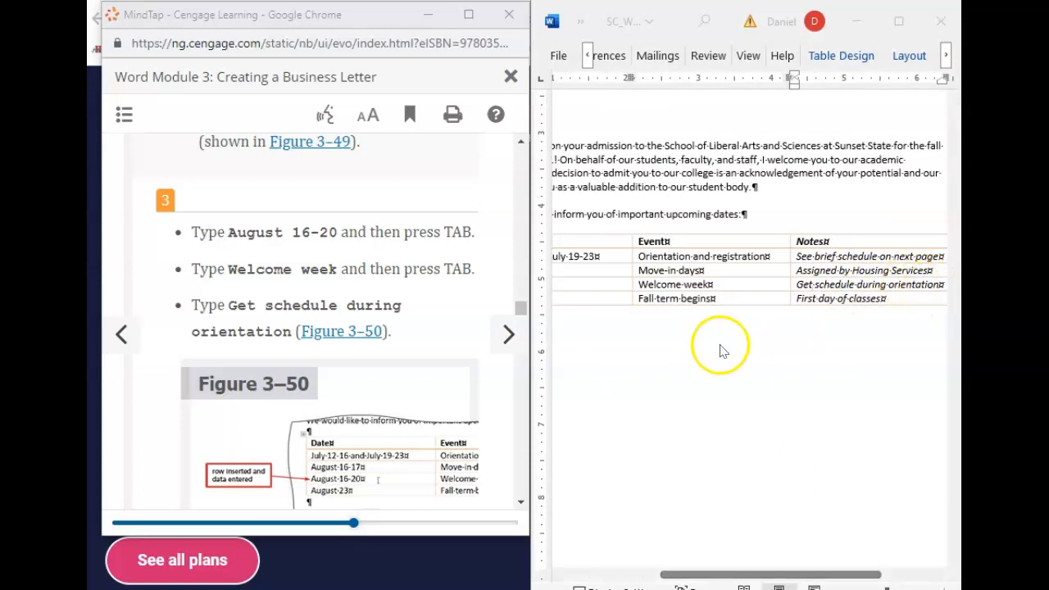
- Skim the course sections on inserting a table column and deleting table contents, and go on to the one on entering text below the table
scroll(340, 410, "down", 5)
scroll(334, 423, "down", 8)
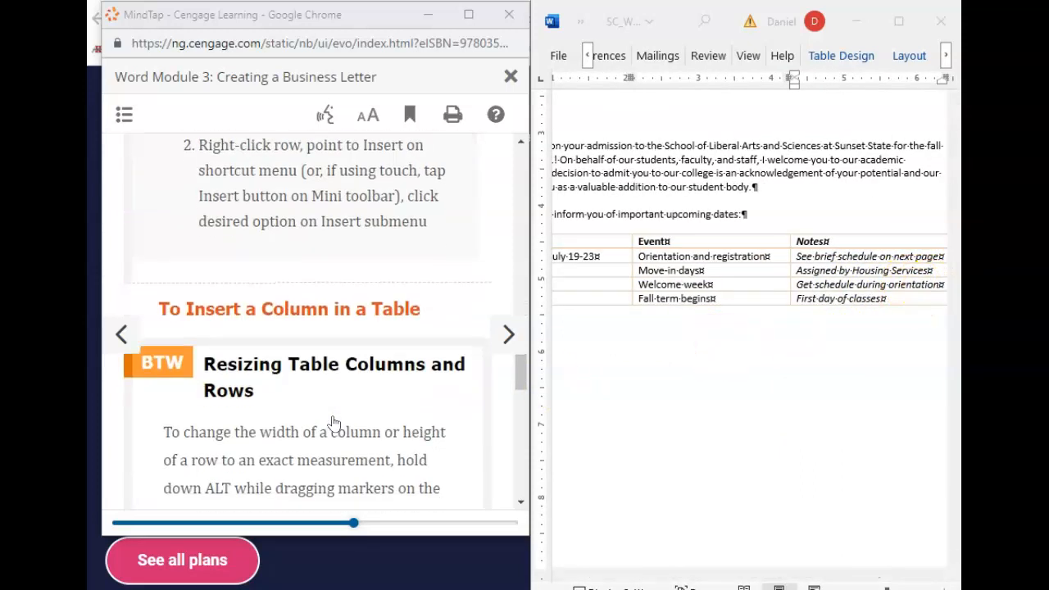
scroll(334, 423, "up", 5)
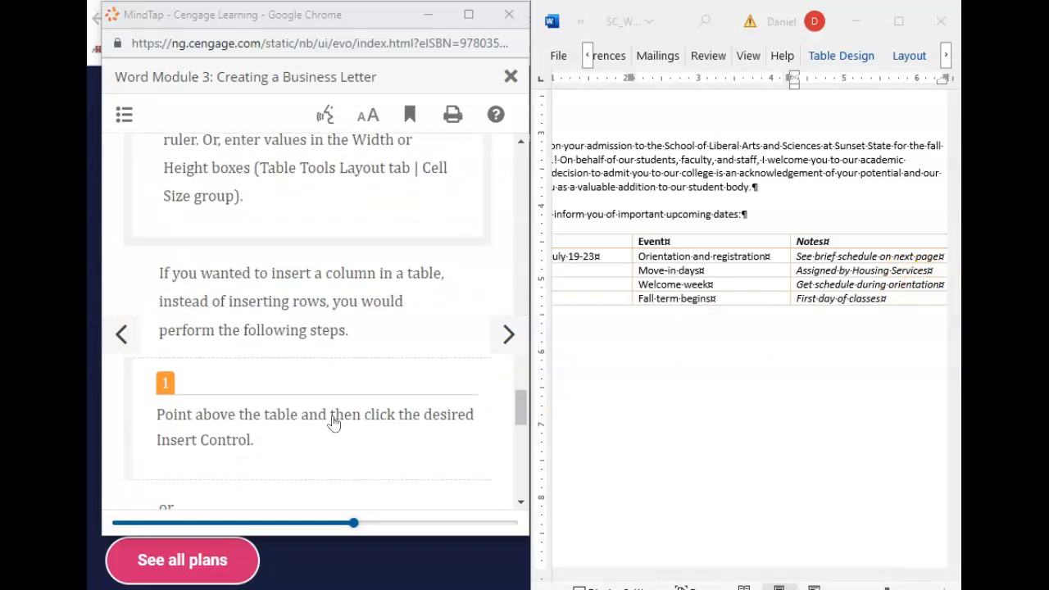
scroll(348, 242, "up", 4)
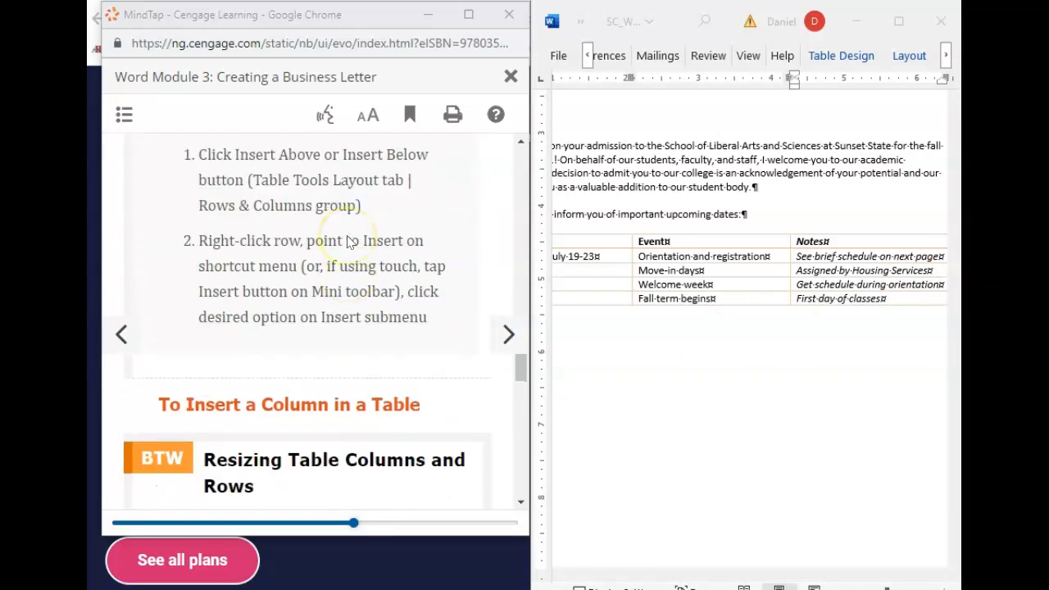
scroll(349, 242, "down", 4)
scroll(349, 242, "up", 6)
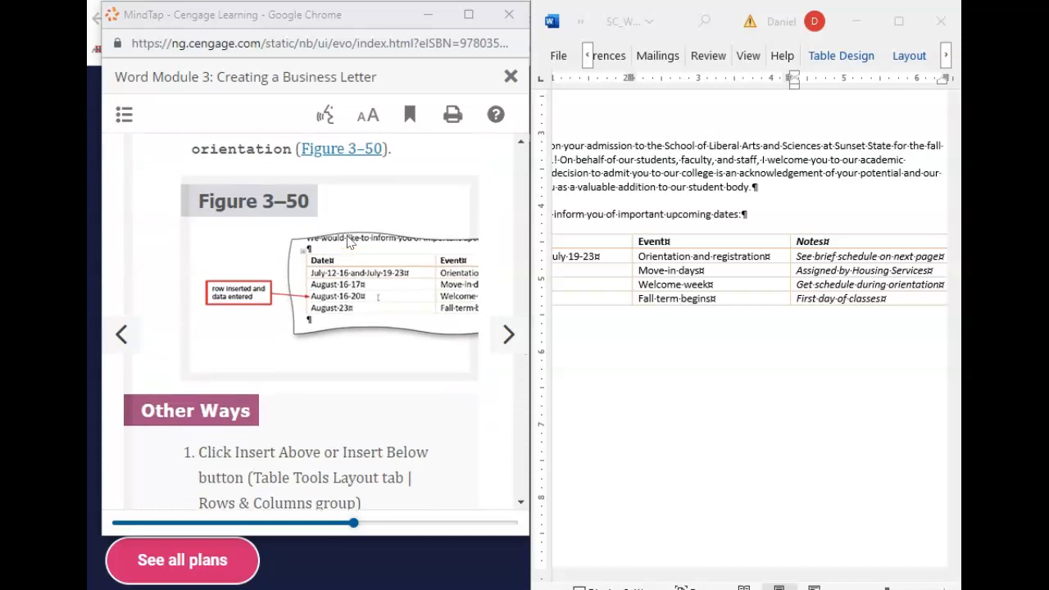
scroll(348, 242, "down", 4)
scroll(349, 242, "down", 6)
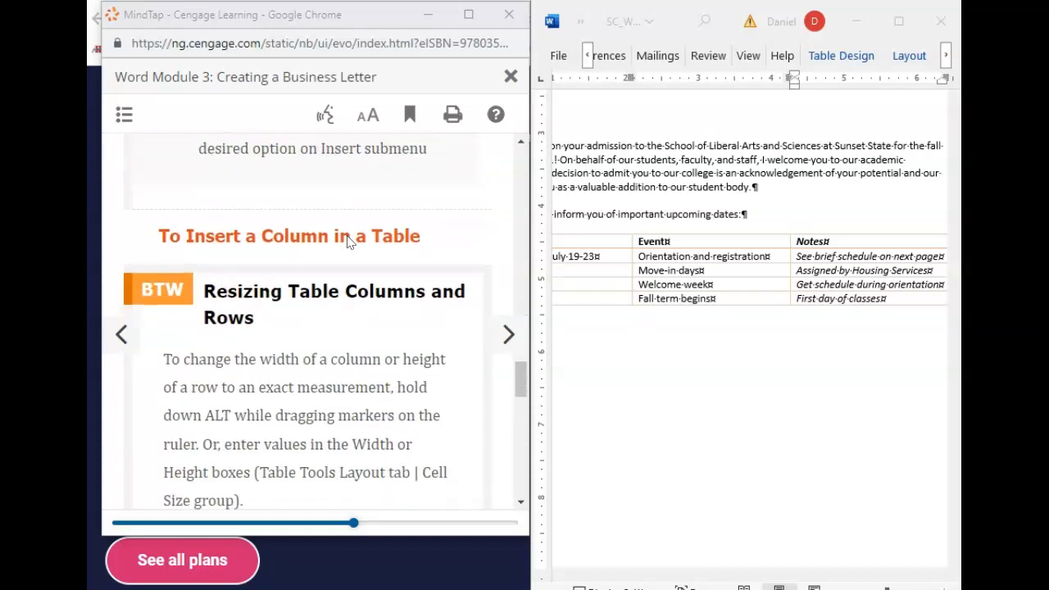
scroll(348, 242, "down", 3)
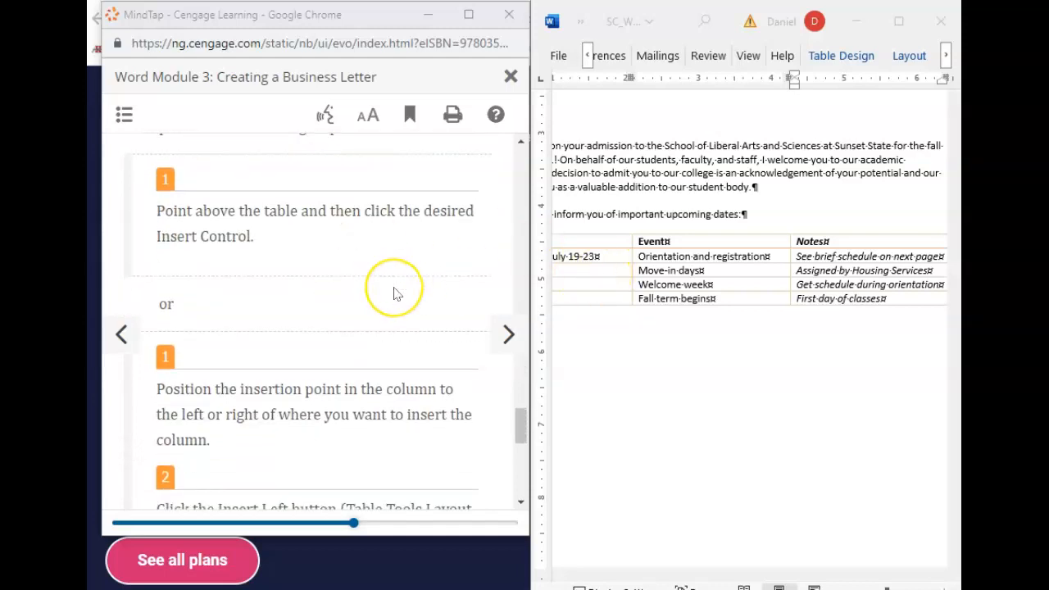
scroll(393, 294, "down", 1)
scroll(394, 293, "up", 5)
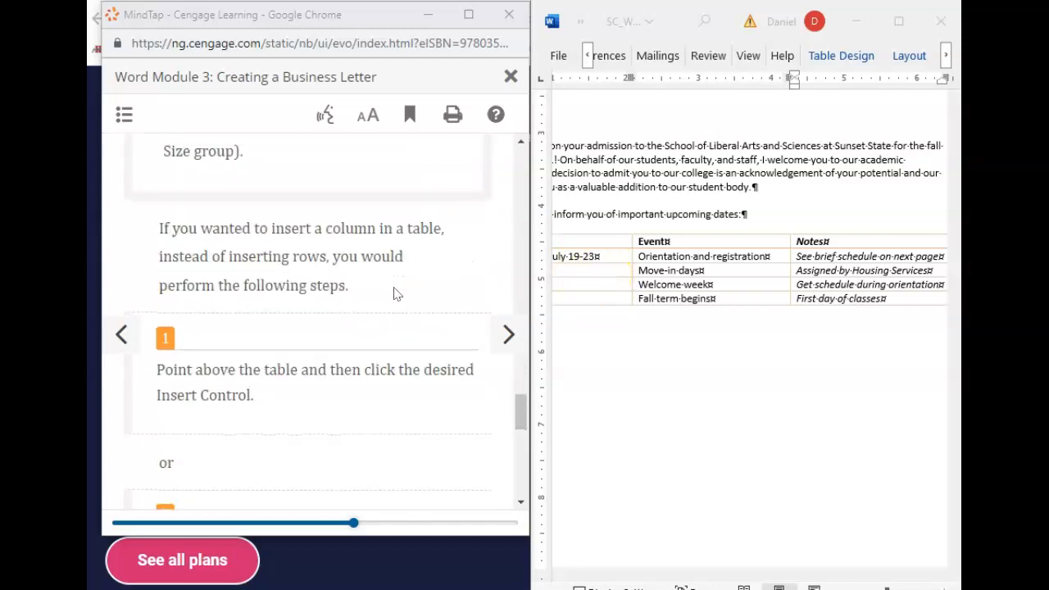
scroll(393, 294, "down", 5)
scroll(394, 294, "down", 5)
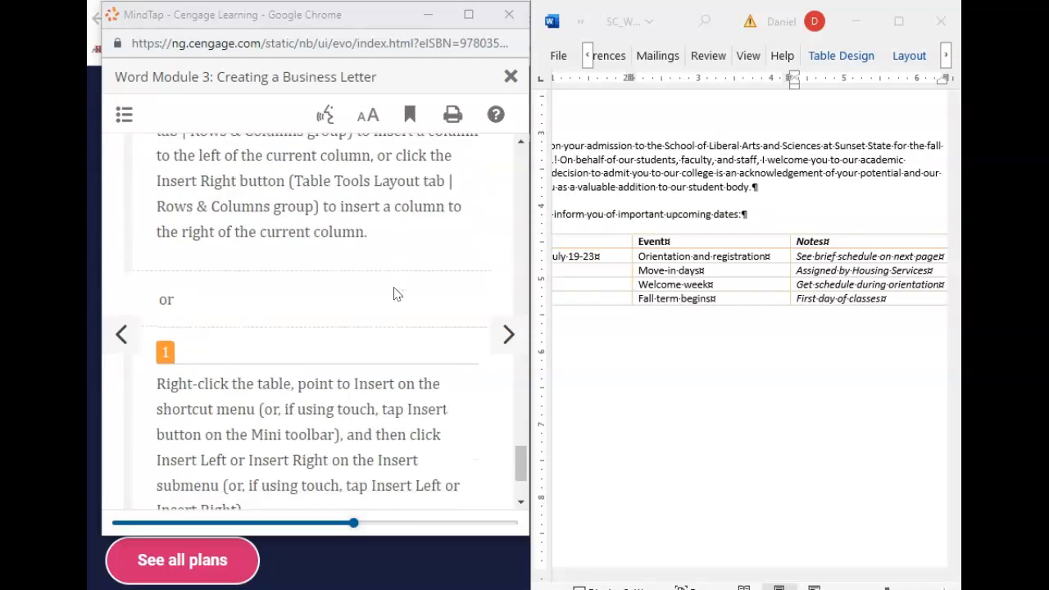
left_click(506, 335)
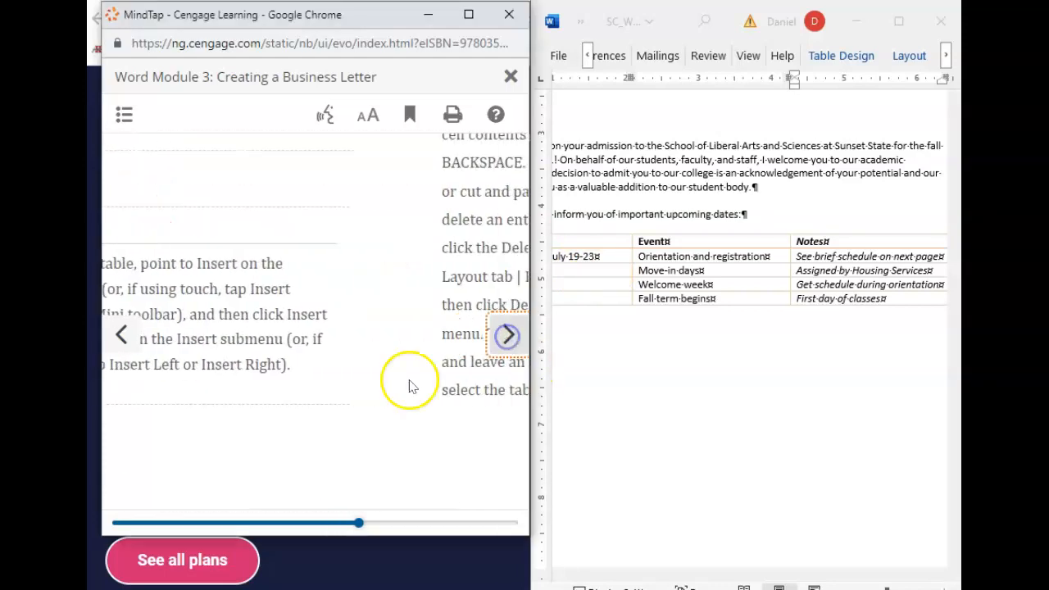
scroll(376, 370, "down", 10)
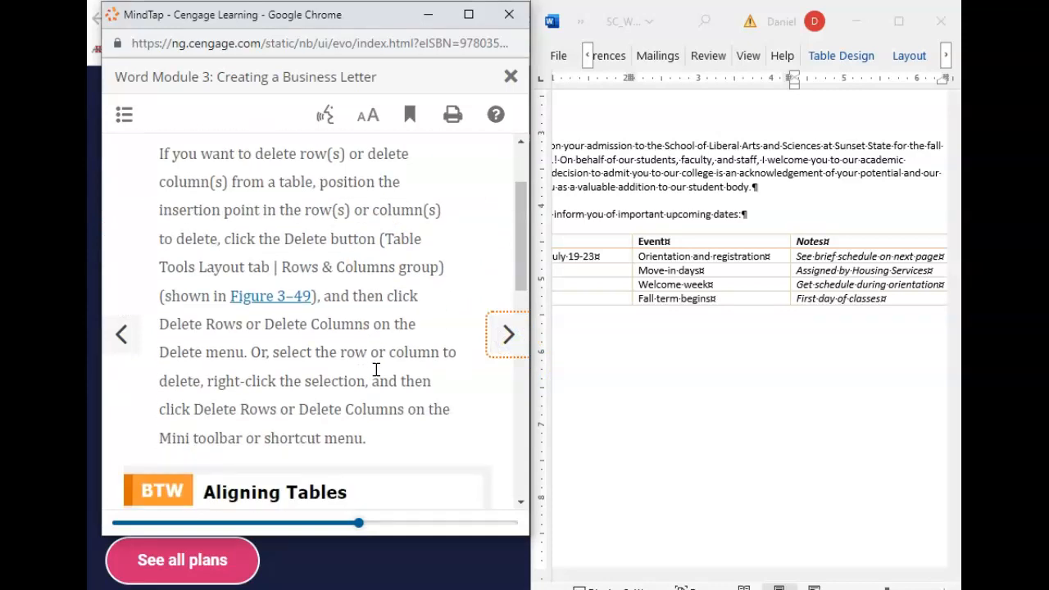
scroll(375, 370, "down", 3)
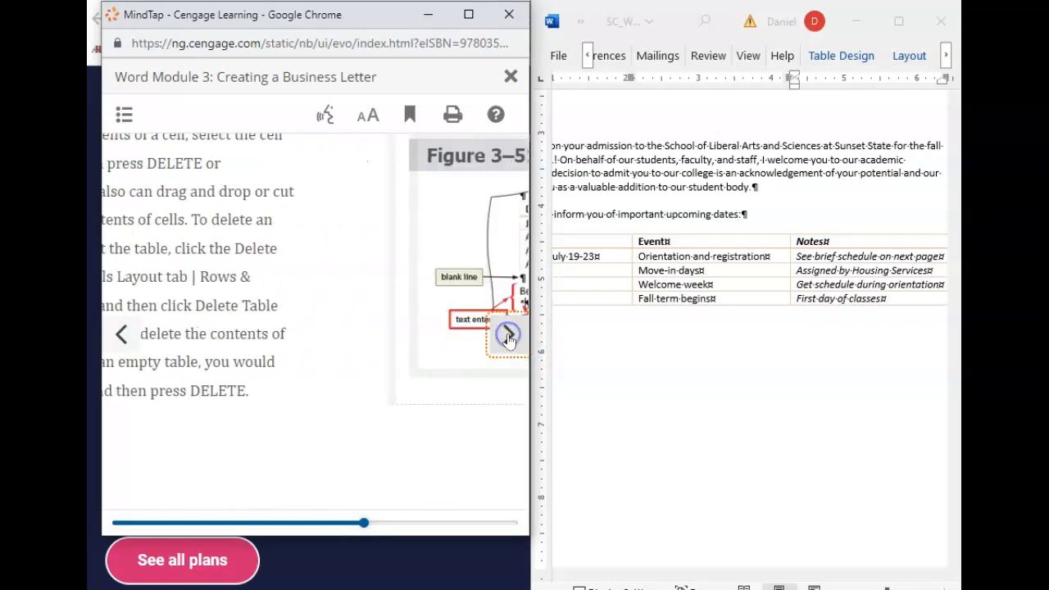
- Add a blank line at the paragraph mark below the dates table, following the second instruction
scroll(332, 270, "down", 3)
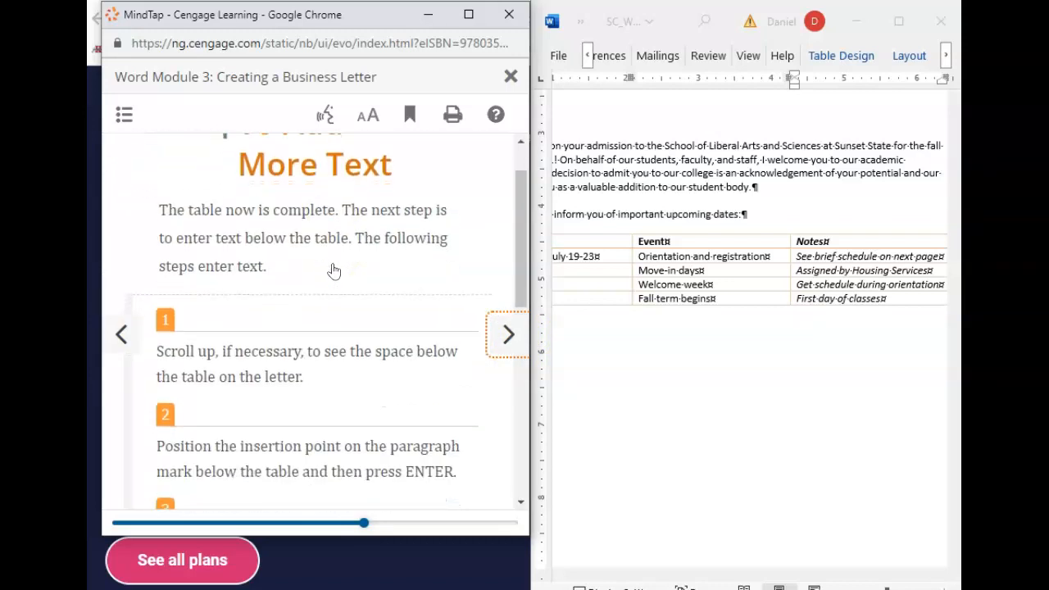
scroll(332, 271, "up", 1)
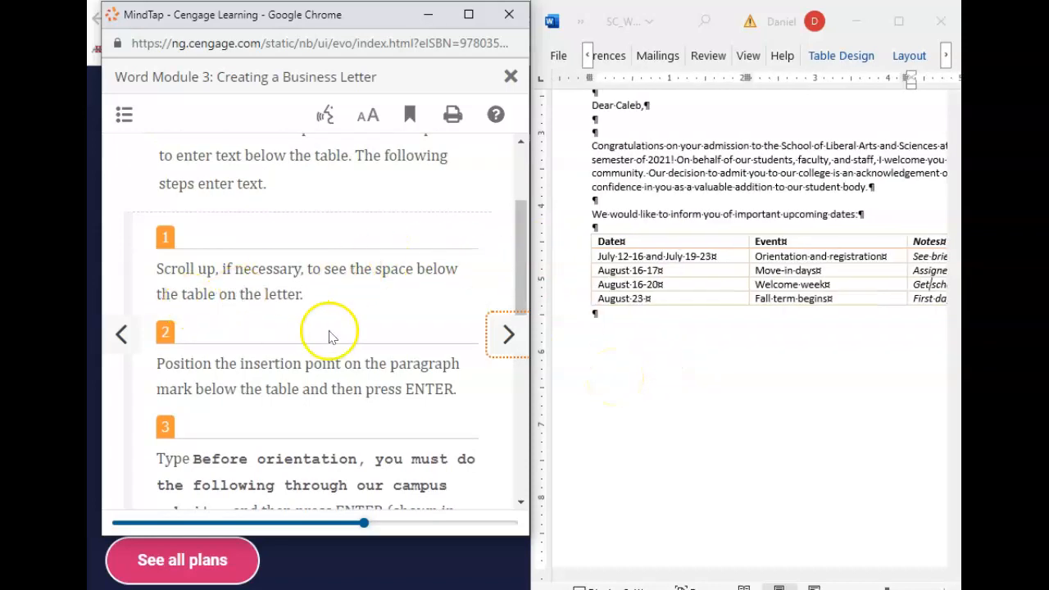
left_click(596, 338)
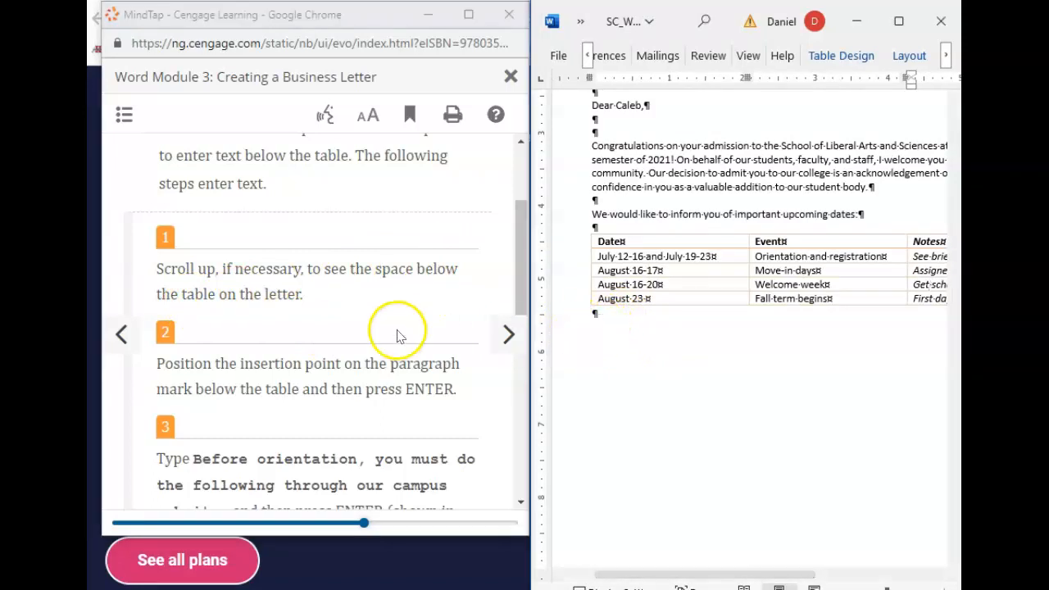
scroll(397, 336, "down", 3)
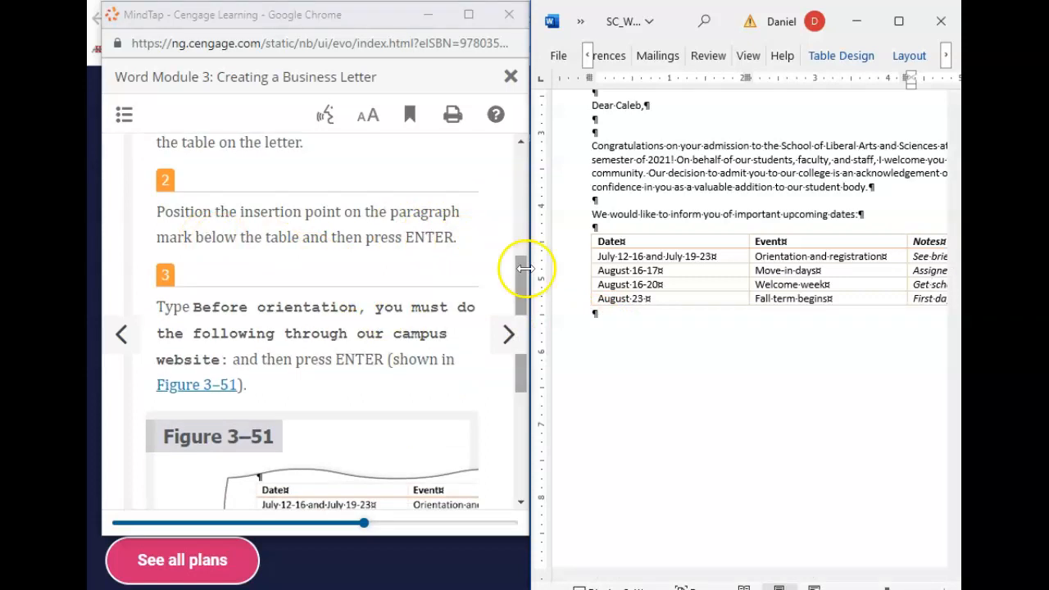
left_click(601, 318)
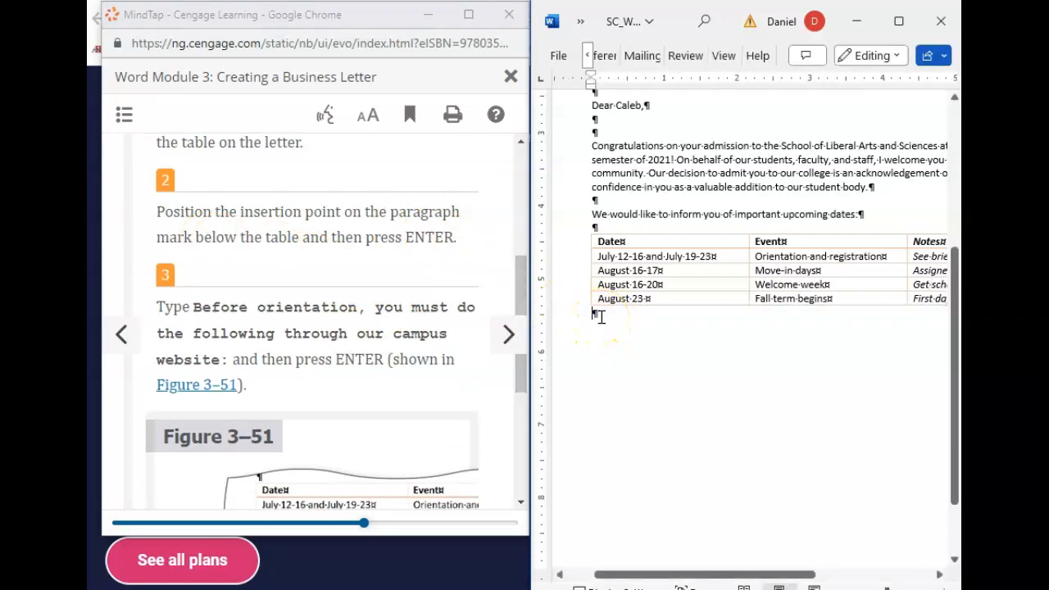
key("Return")
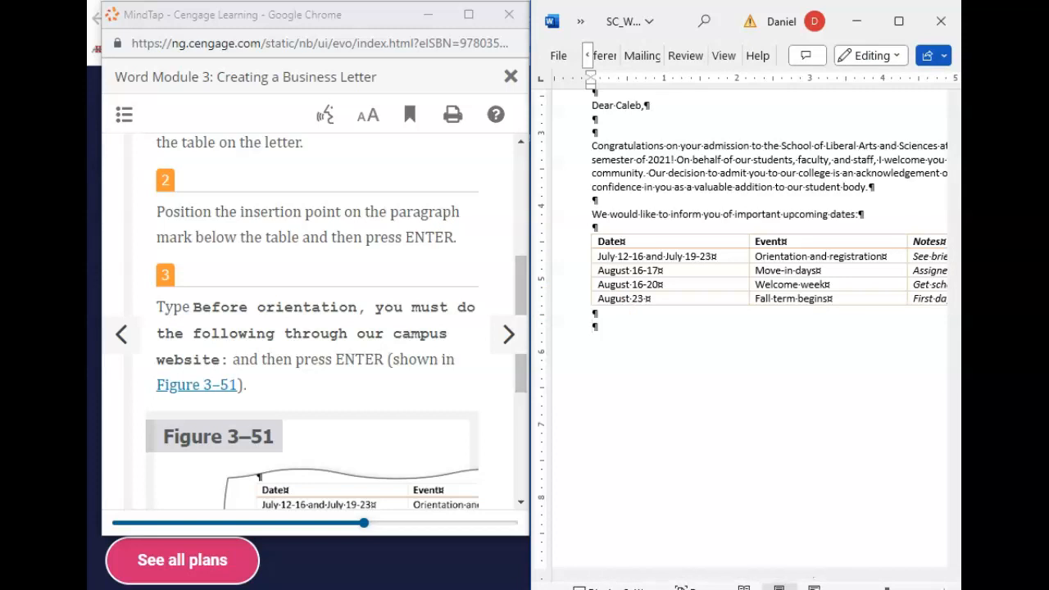
- Check the third instruction and Figure 3-51 for the sentence to enter below the table
scroll(265, 366, "down", 3)
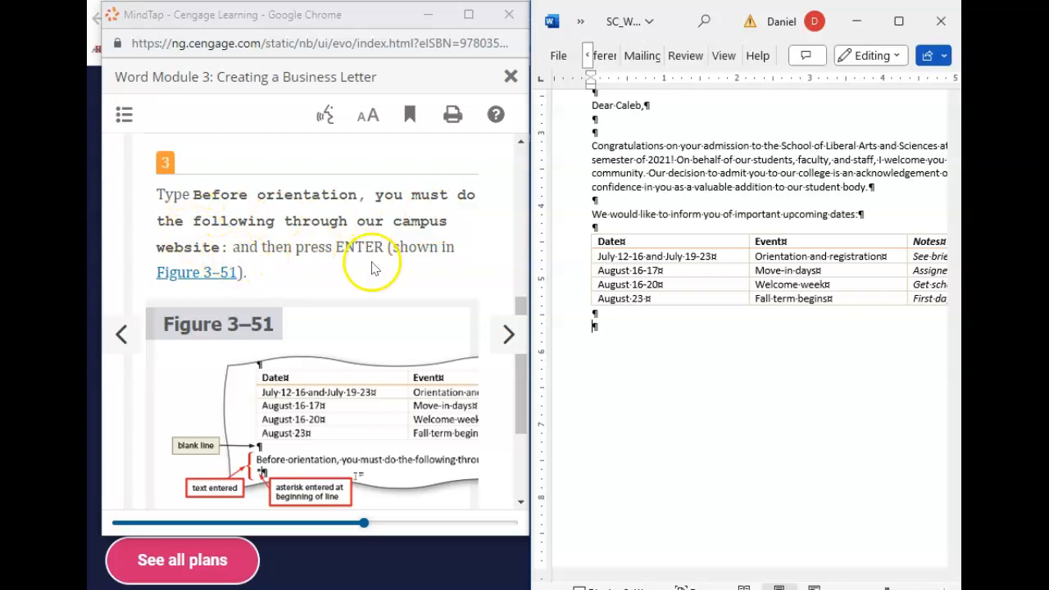
scroll(364, 283, "down", 3)
scroll(363, 283, "up", 4)
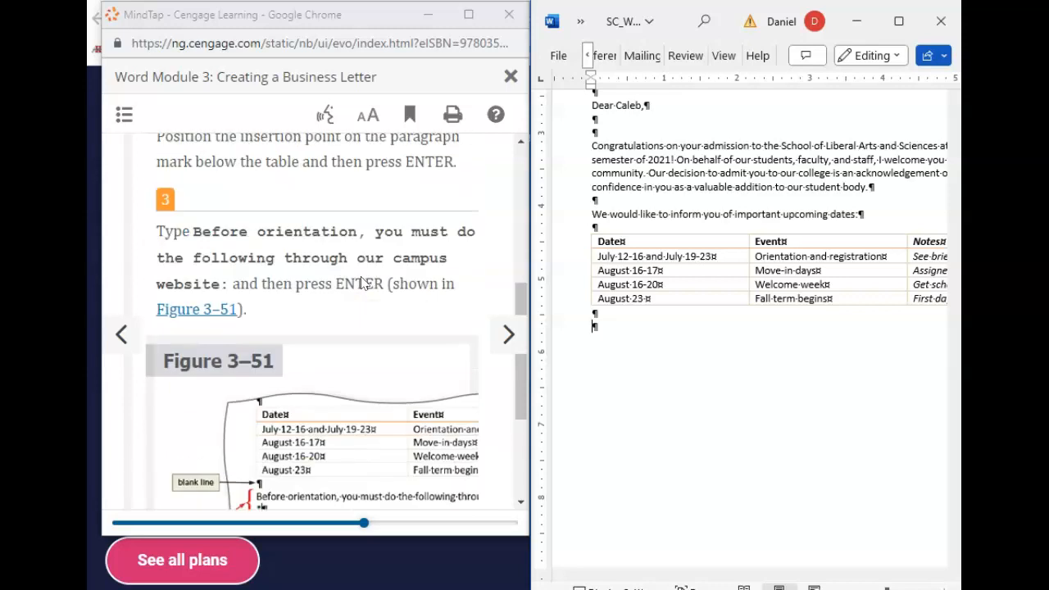